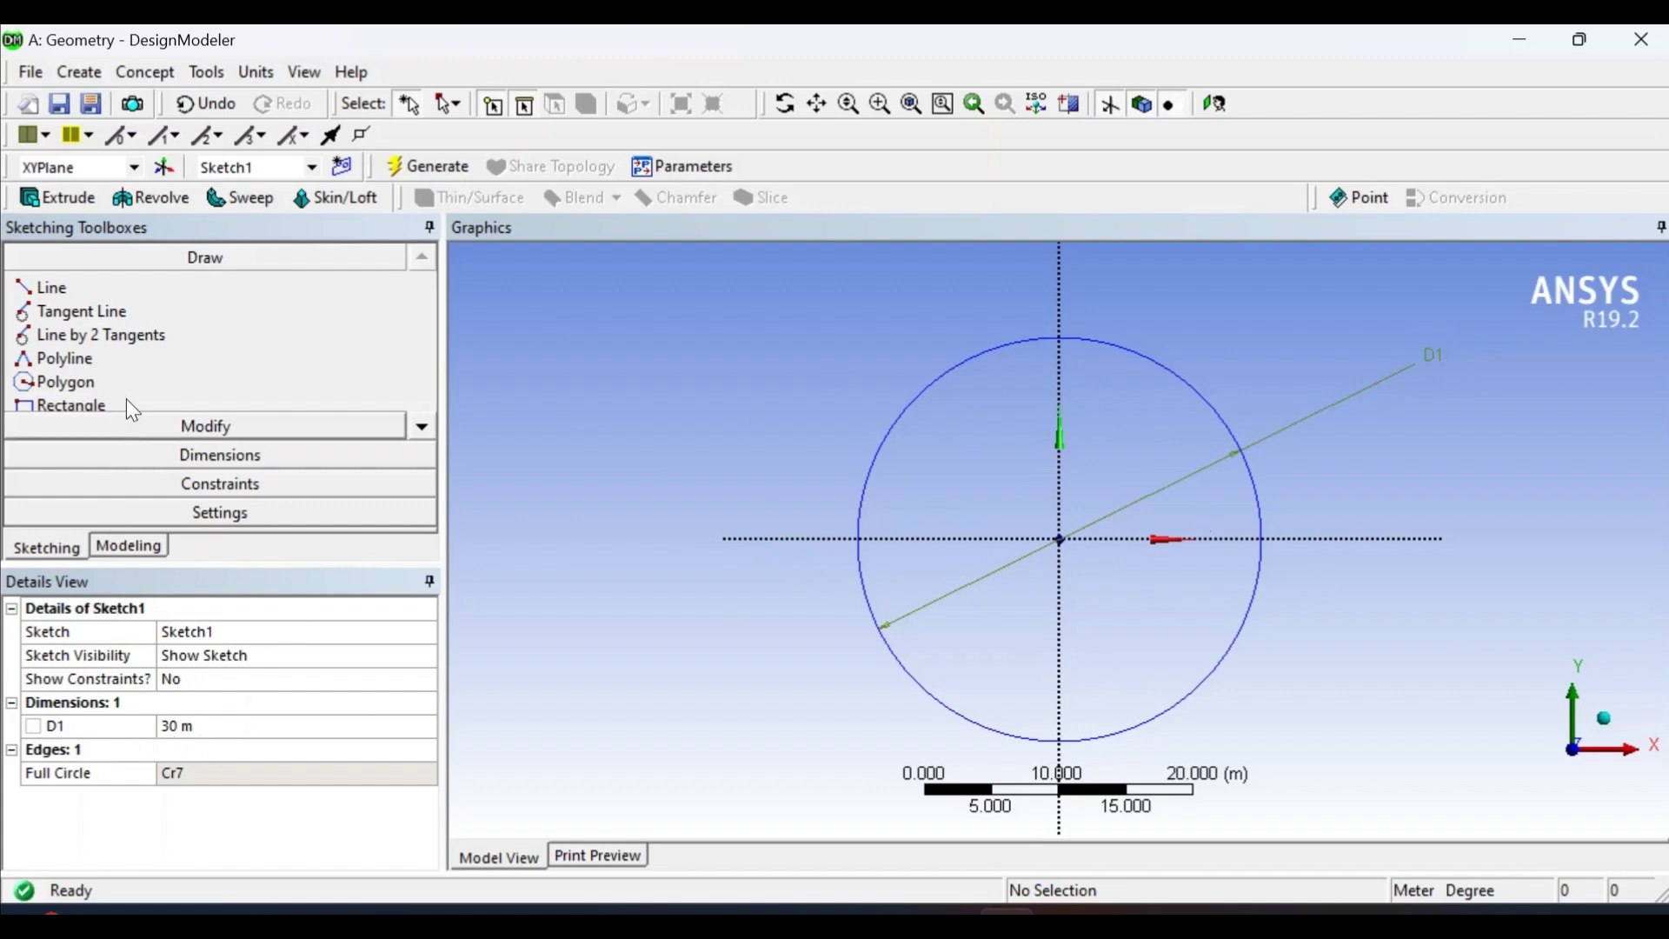
# - Start an Extrude feature using the circle sketch on the XY plane as its geometry
pyautogui.click(130, 548)
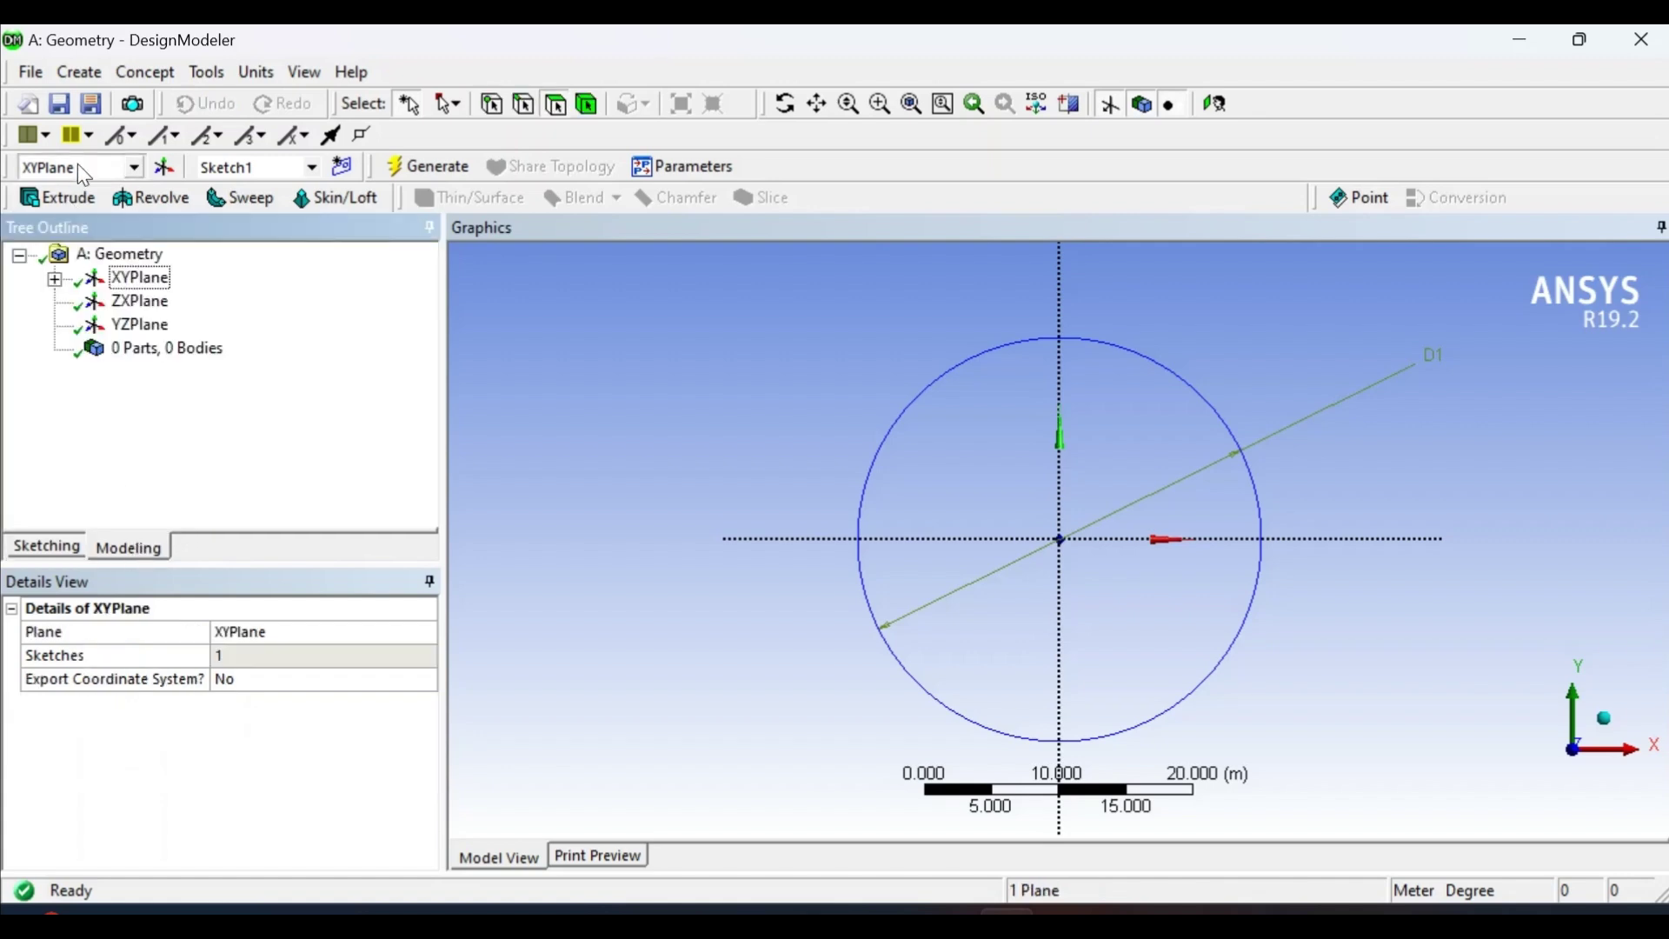
pyautogui.click(58, 197)
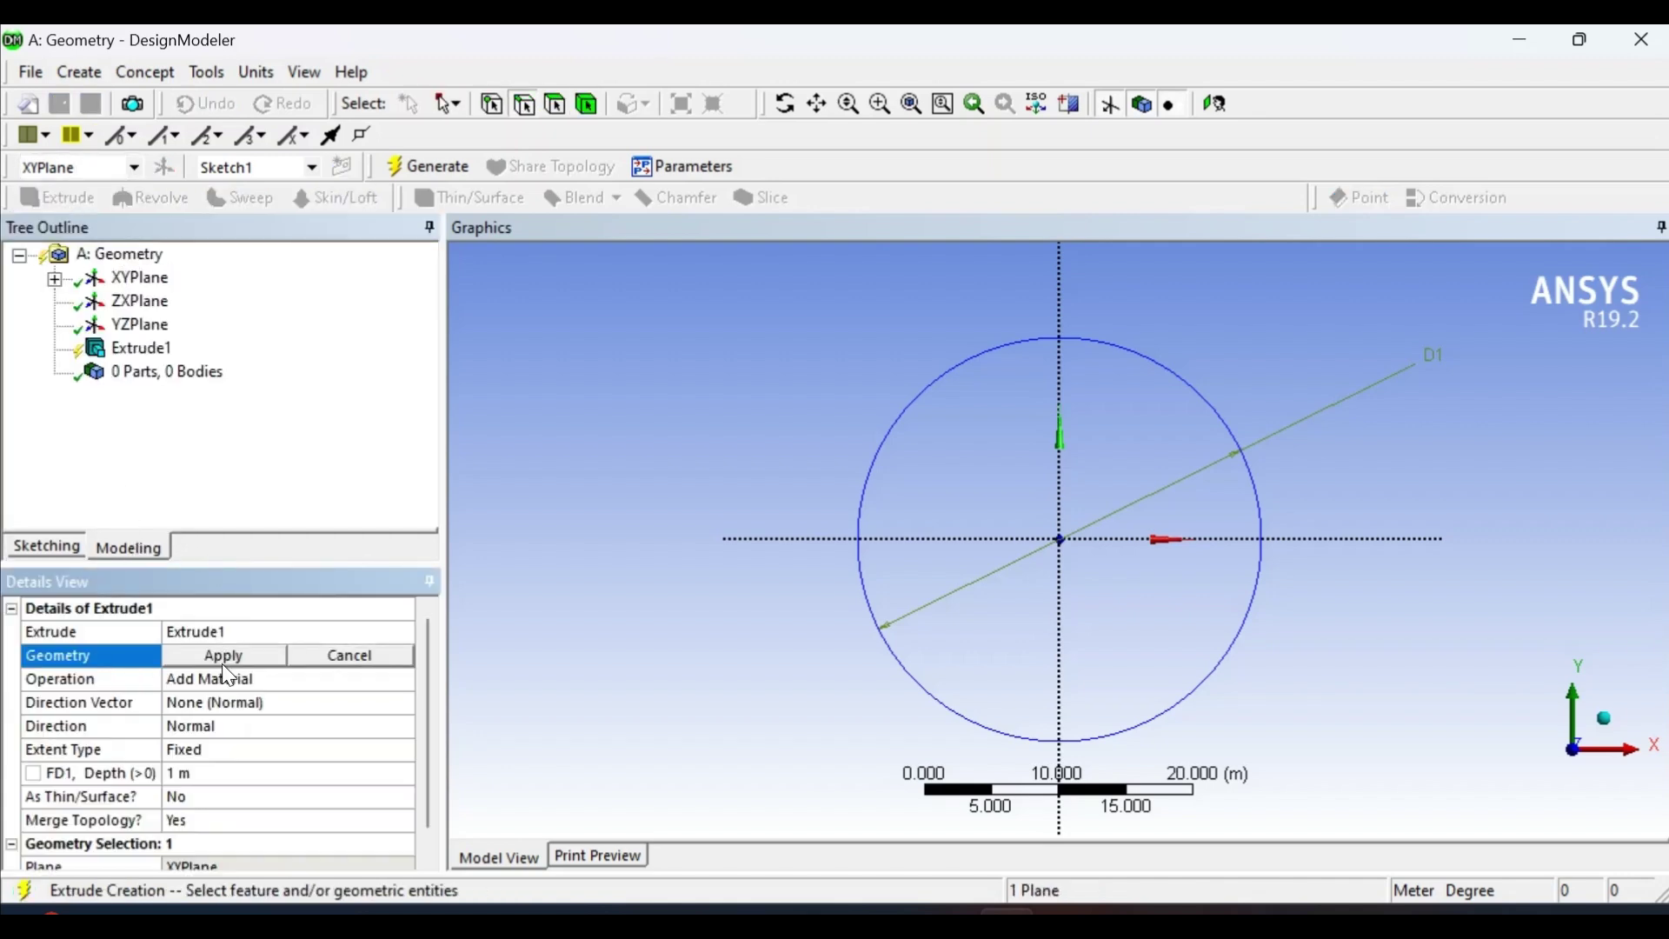
pyautogui.click(144, 280)
pyautogui.click(165, 305)
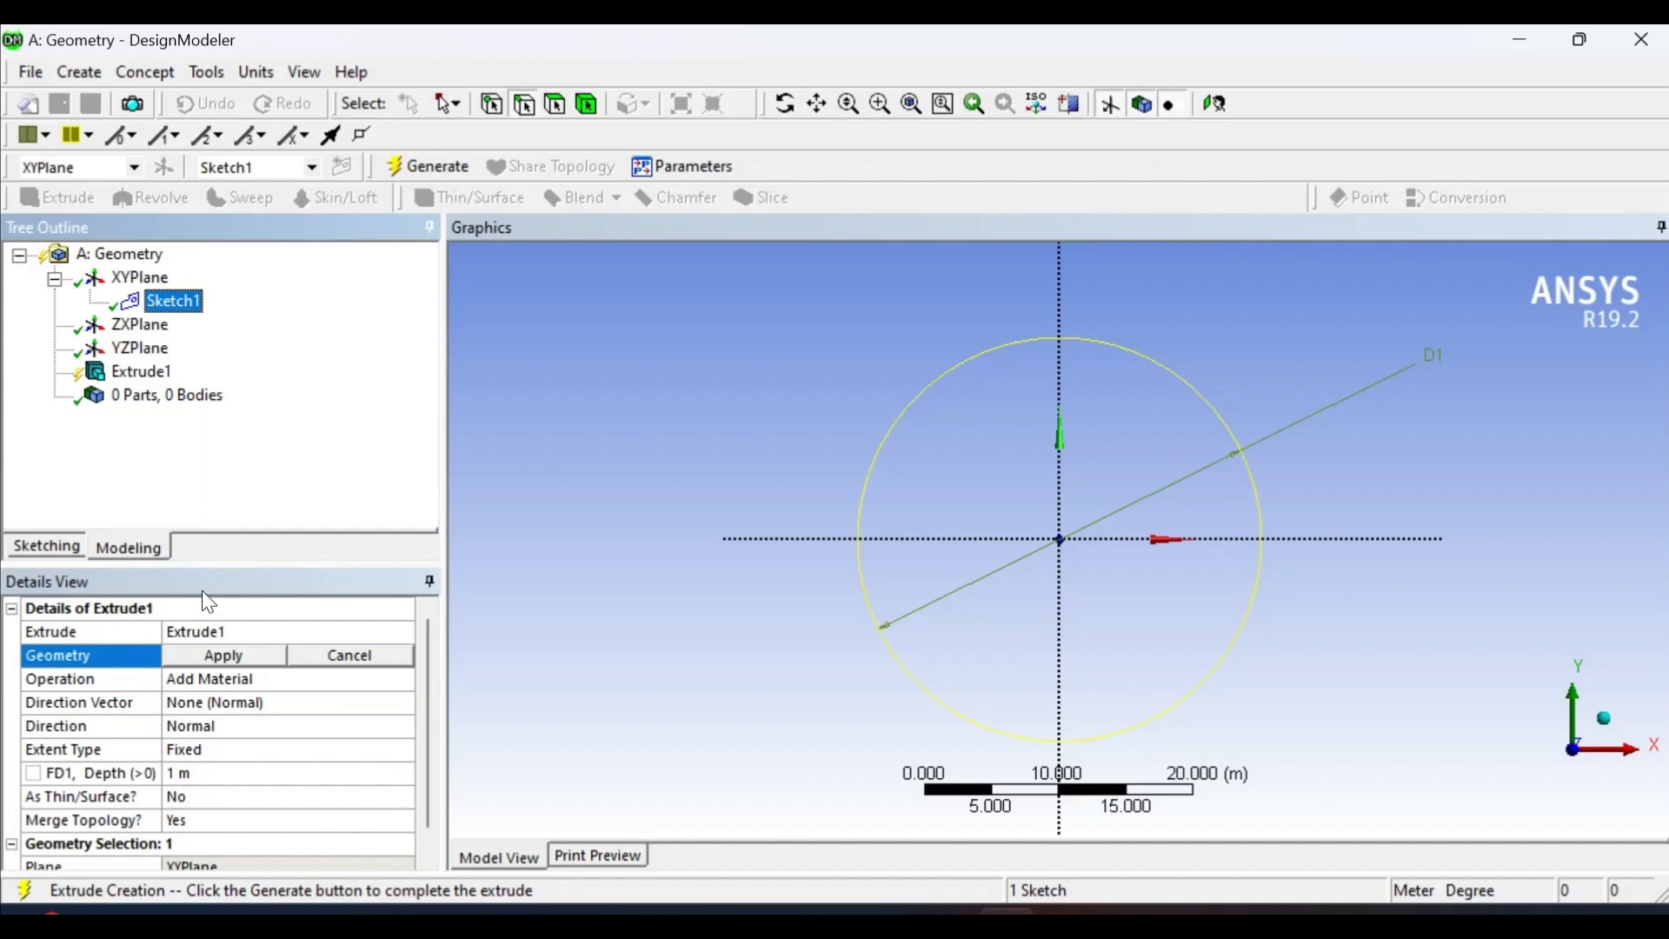
pyautogui.click(210, 656)
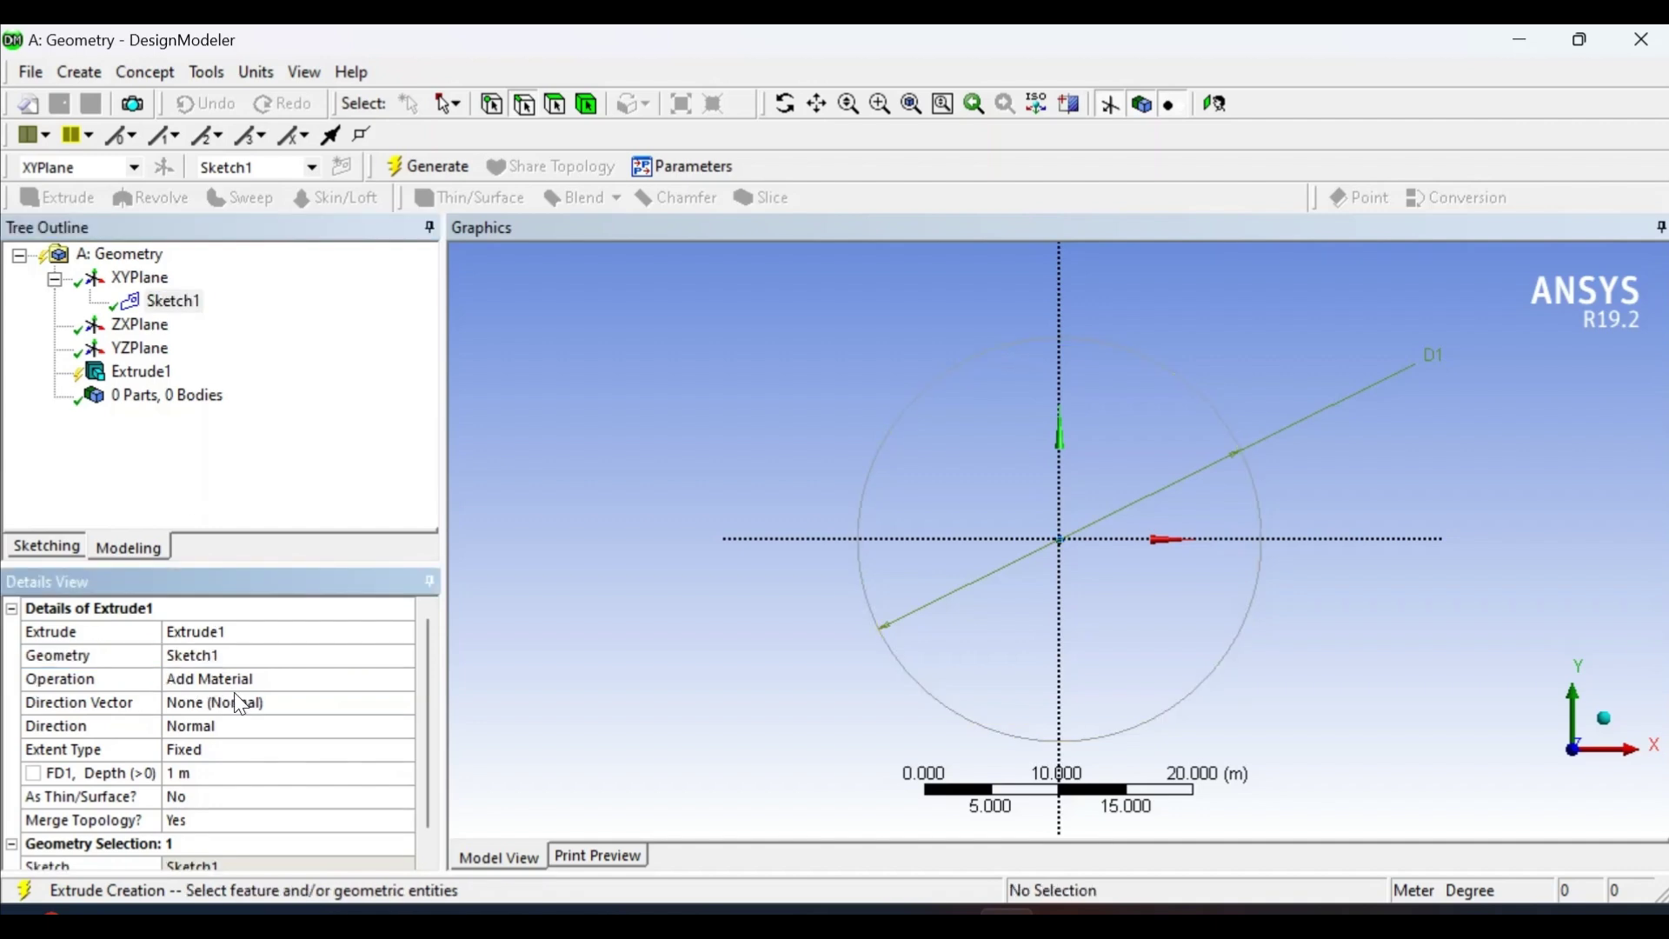
# - Choose Add Material as the extrusion's operation and leave its direction vector at None (Normal)
pyautogui.scroll(-1, 434, 756)
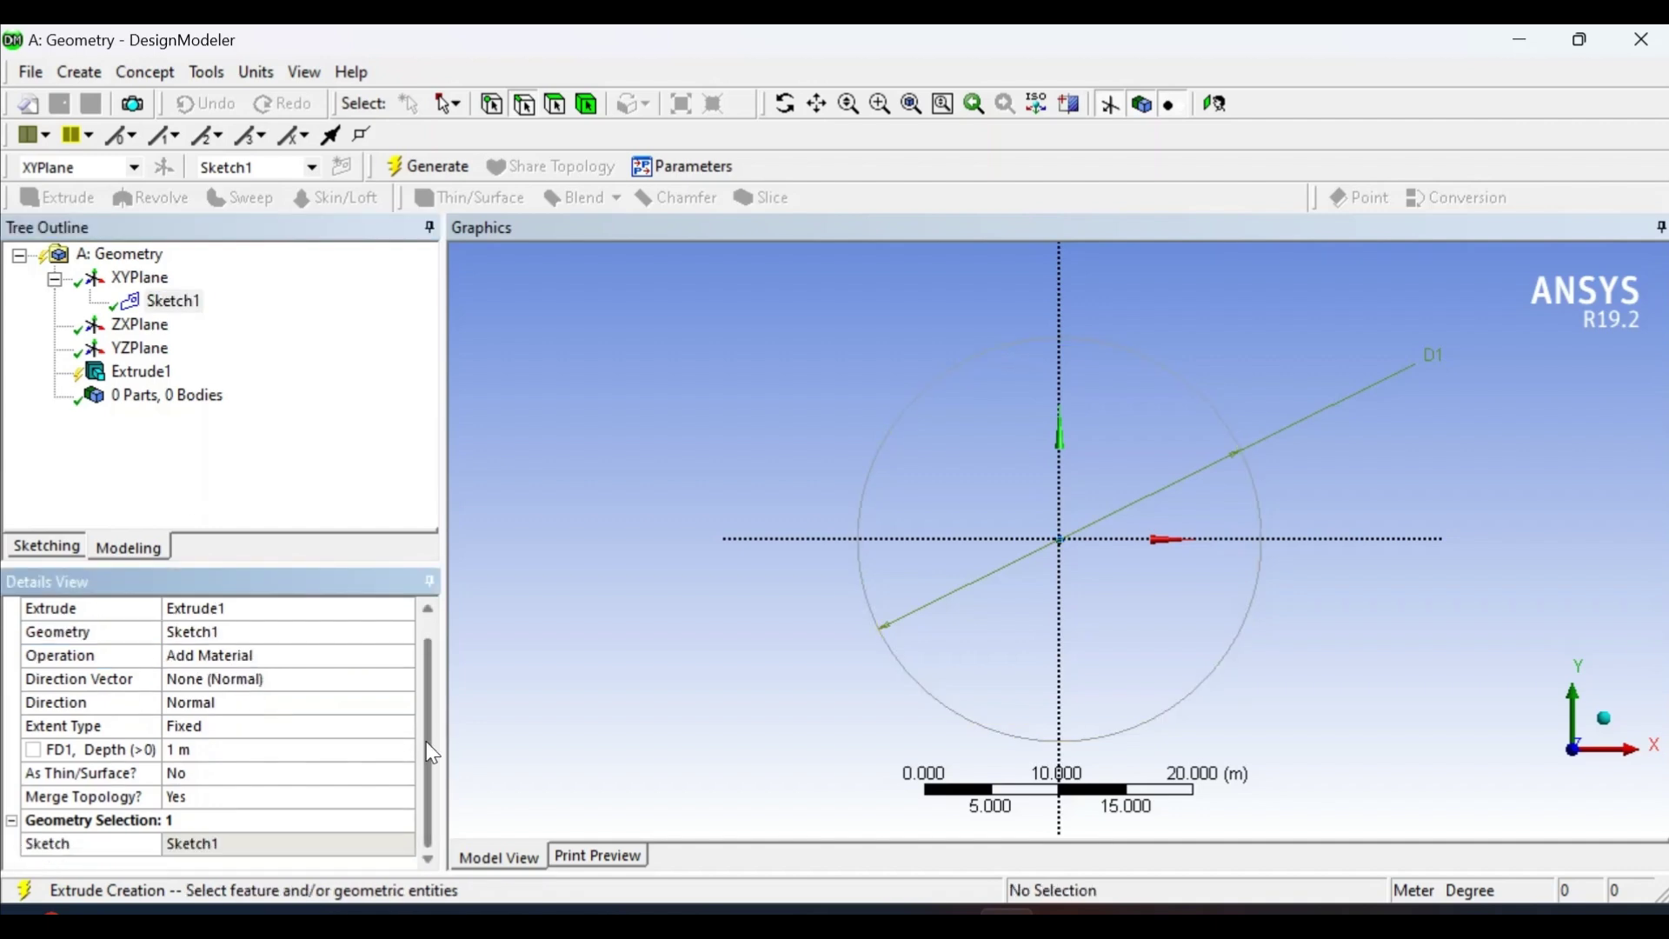
pyautogui.scroll(1, 430, 746)
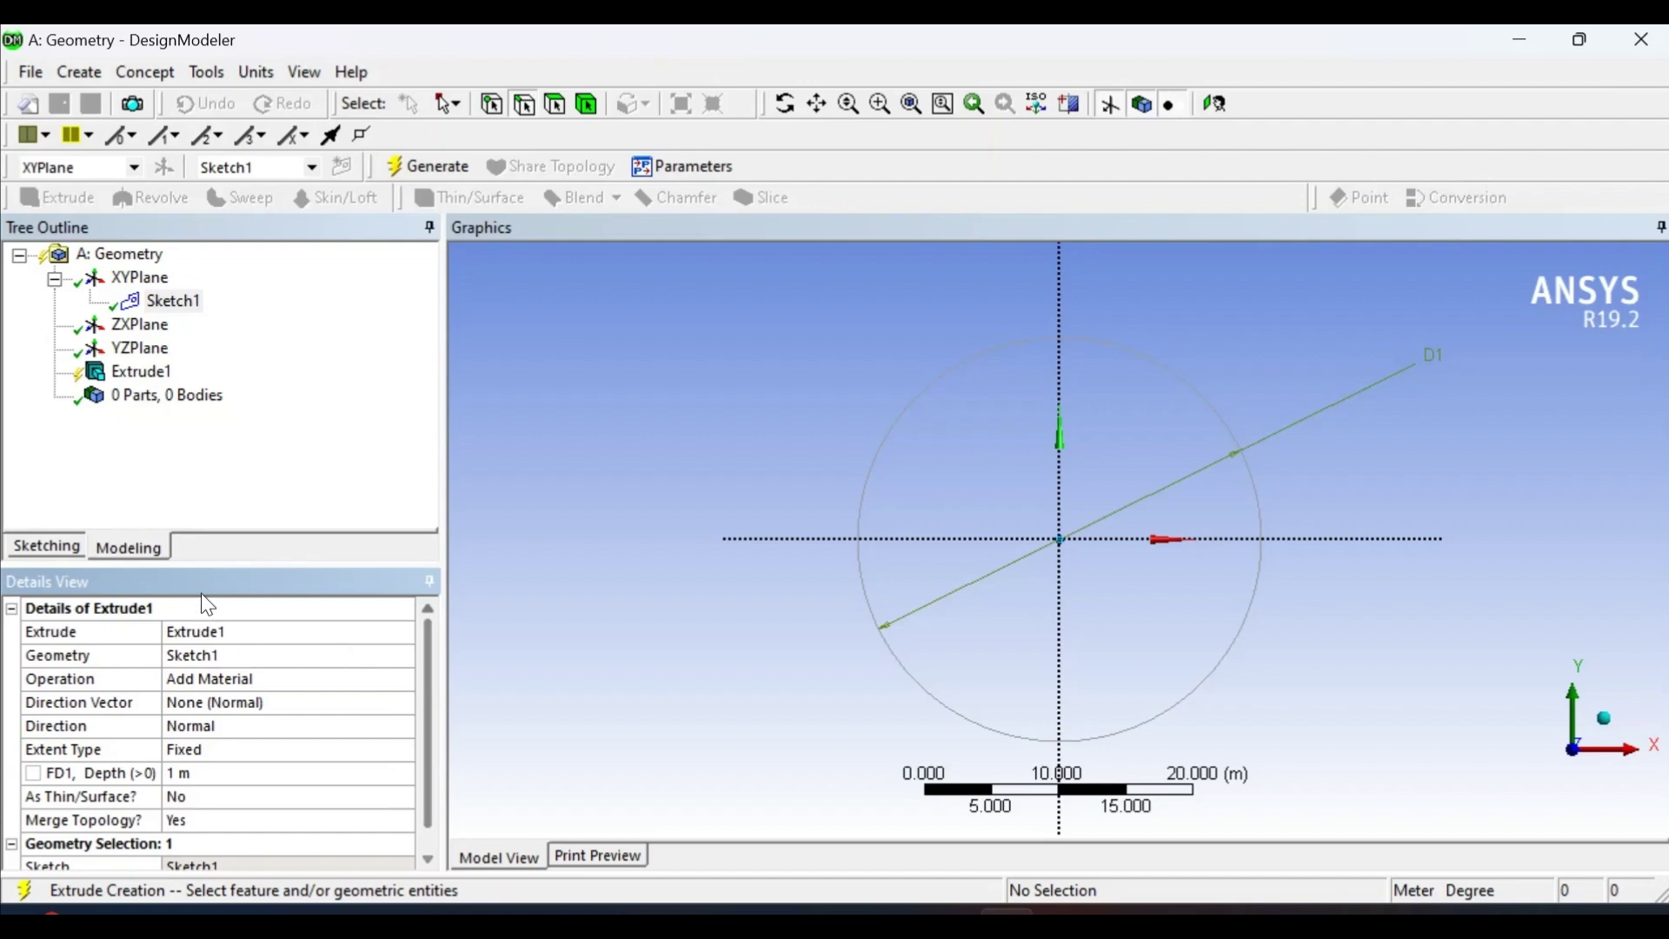
pyautogui.click(211, 679)
pyautogui.click(404, 680)
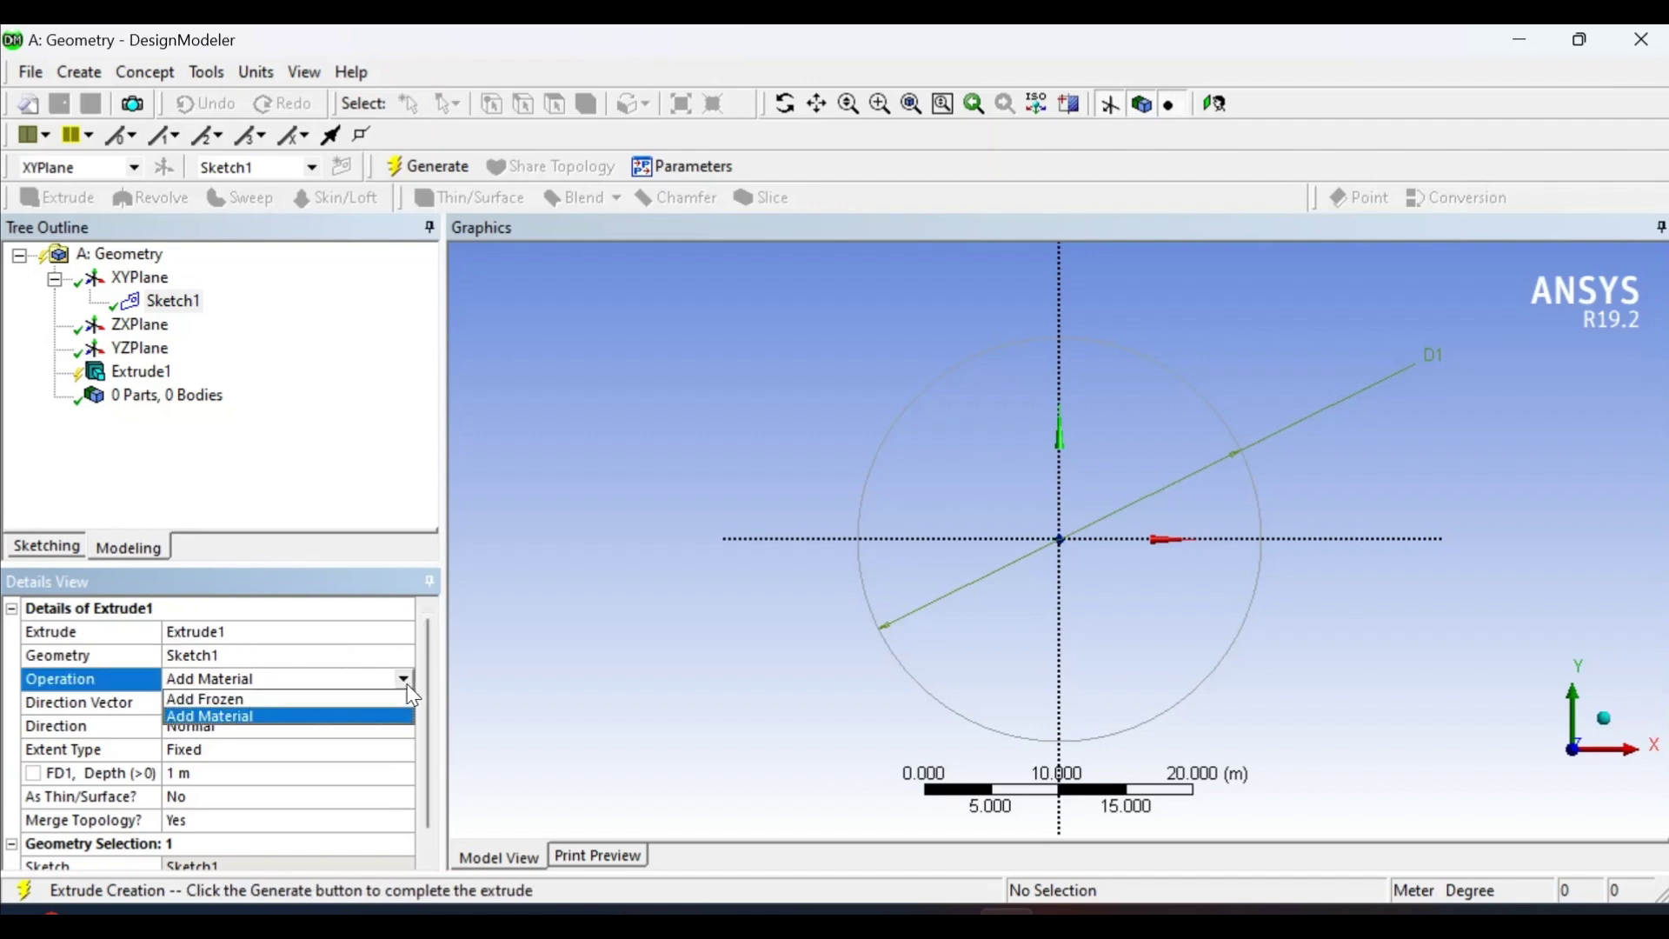
pyautogui.click(232, 715)
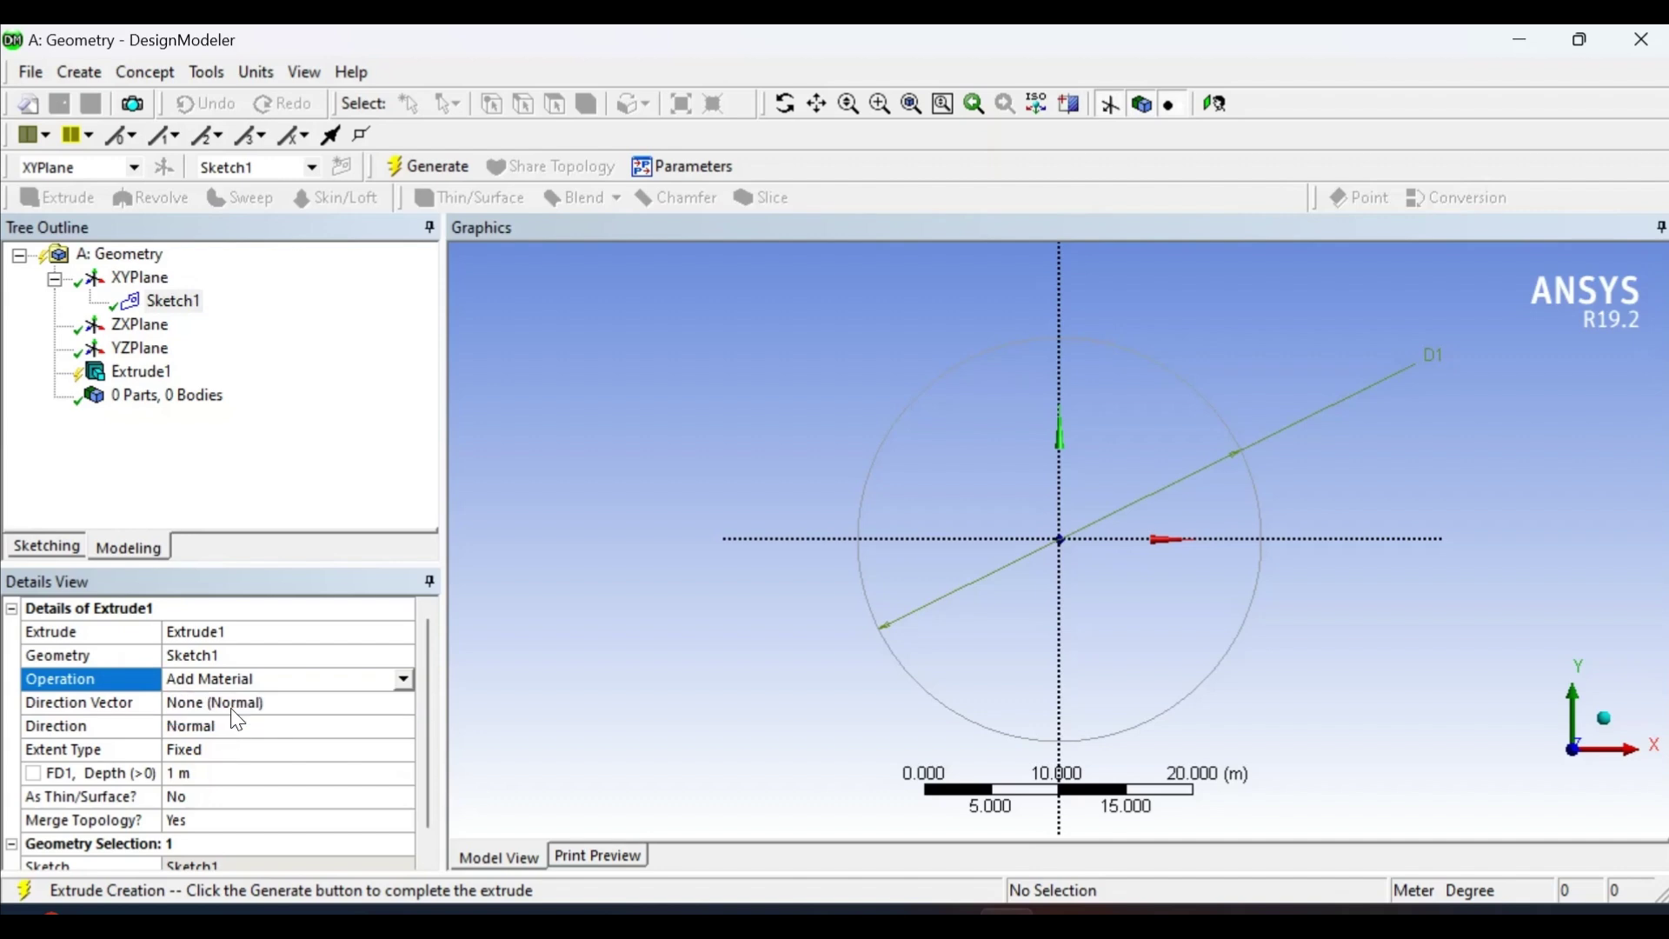
pyautogui.click(212, 704)
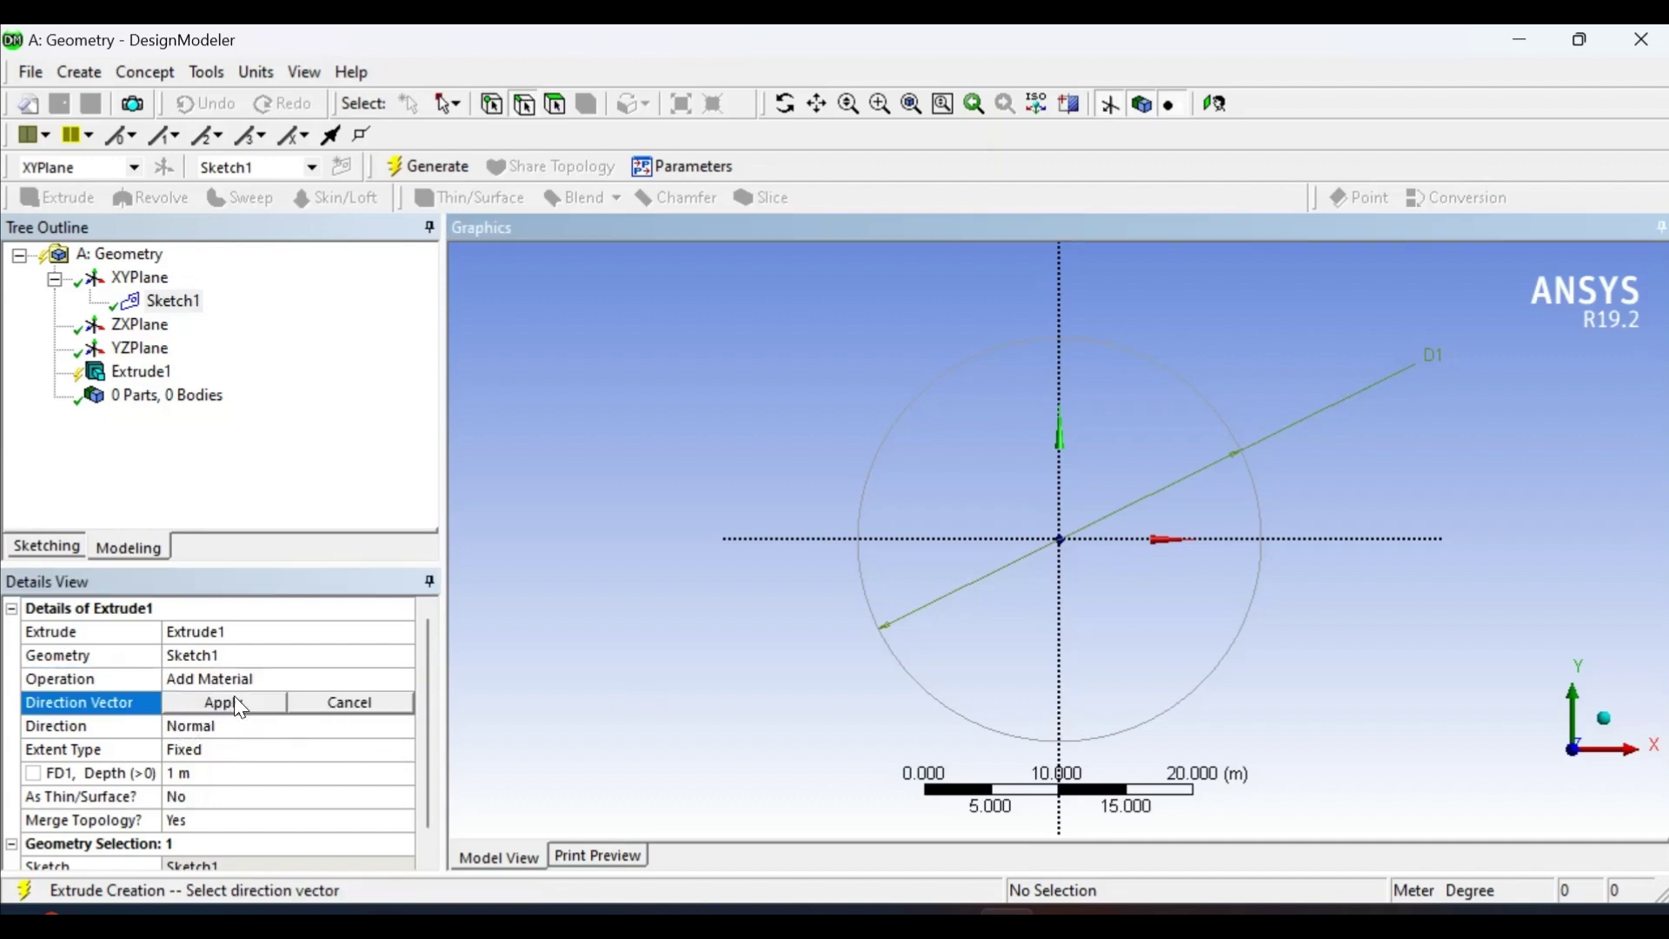
pyautogui.click(351, 704)
# - Try the Reversed, Both - Symmetric and Both - Asymmetric direction options for the circle's extrusion
pyautogui.moveTo(637, 588); pyautogui.dragTo(749, 393, button='middle')
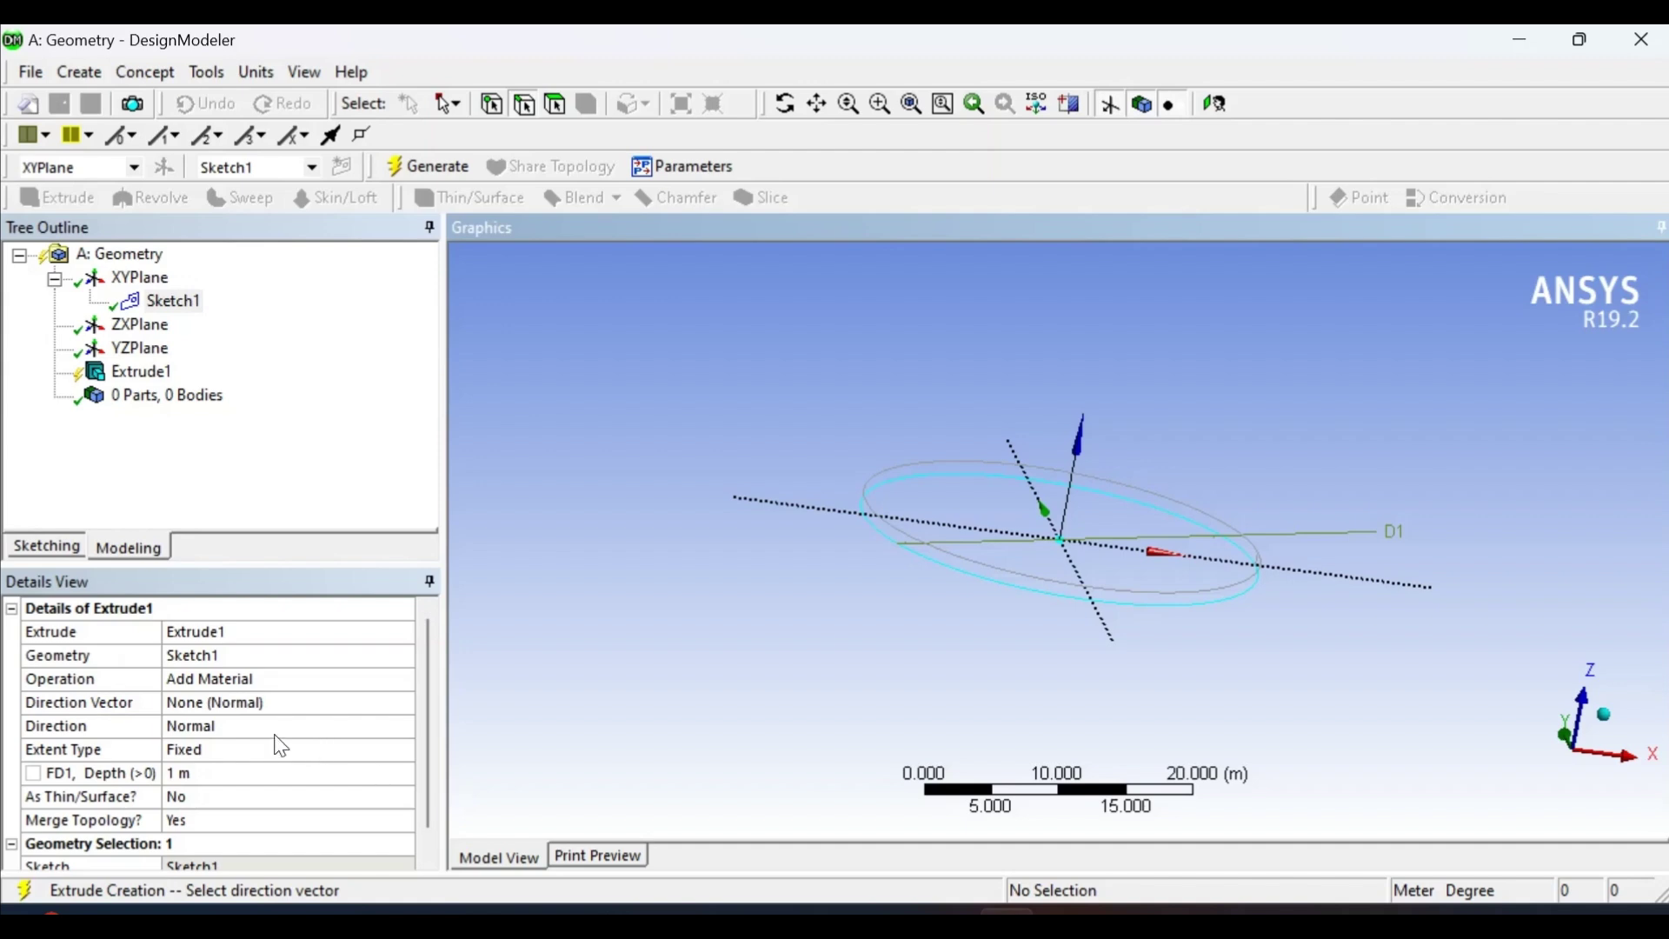
pyautogui.click(208, 732)
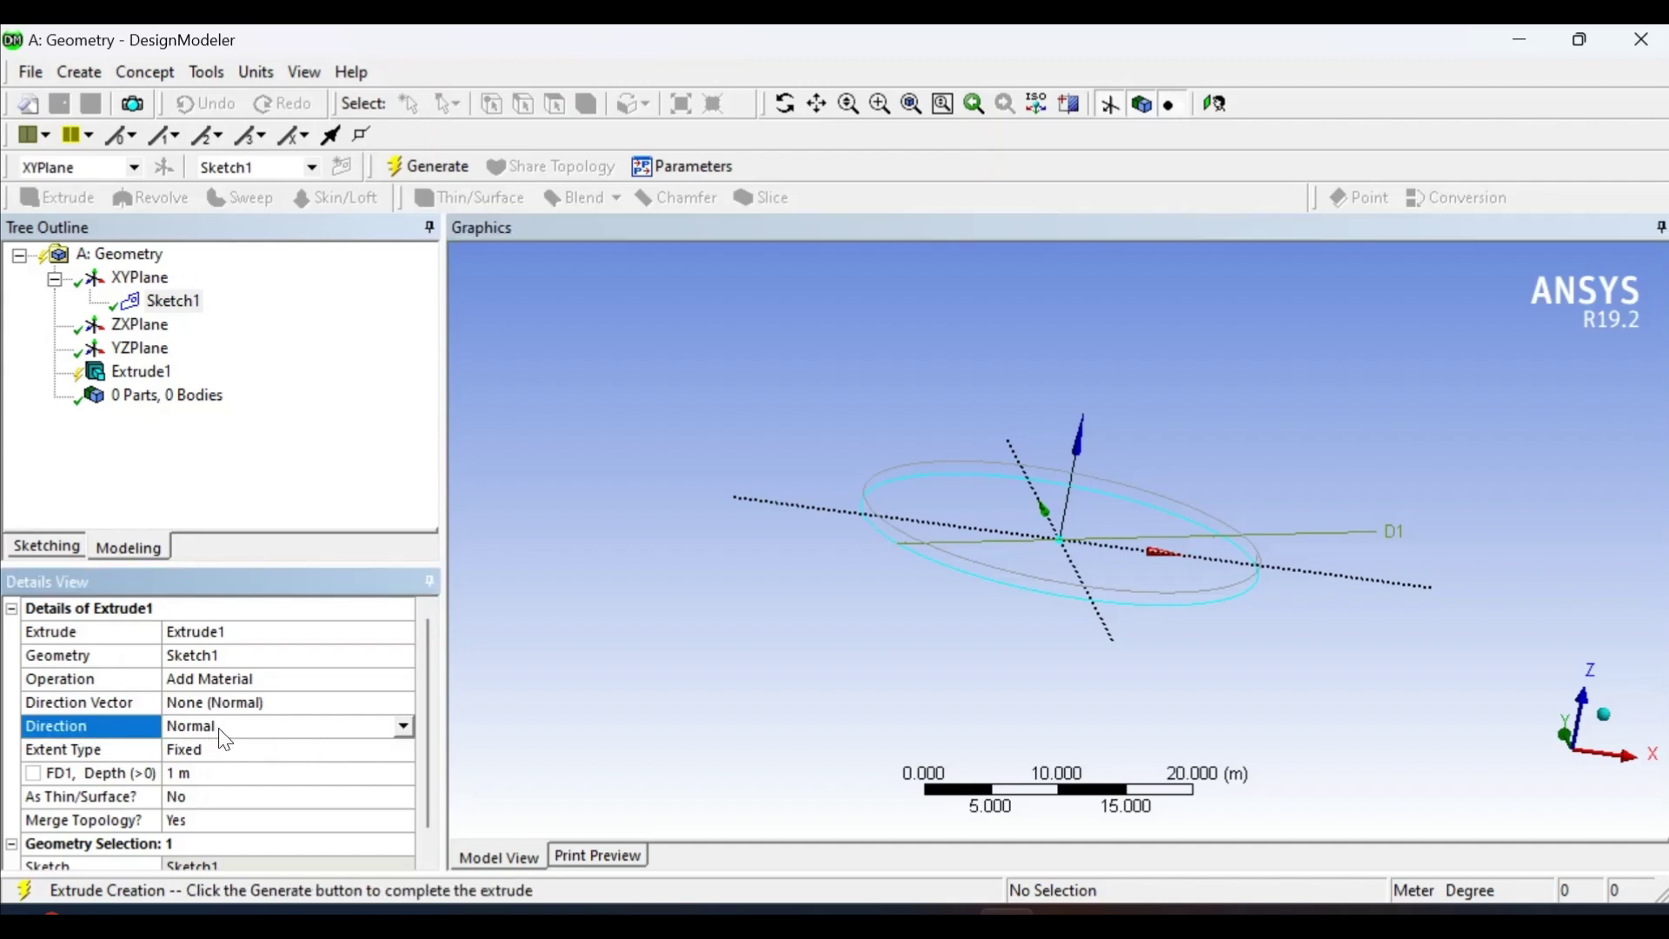
pyautogui.click(402, 726)
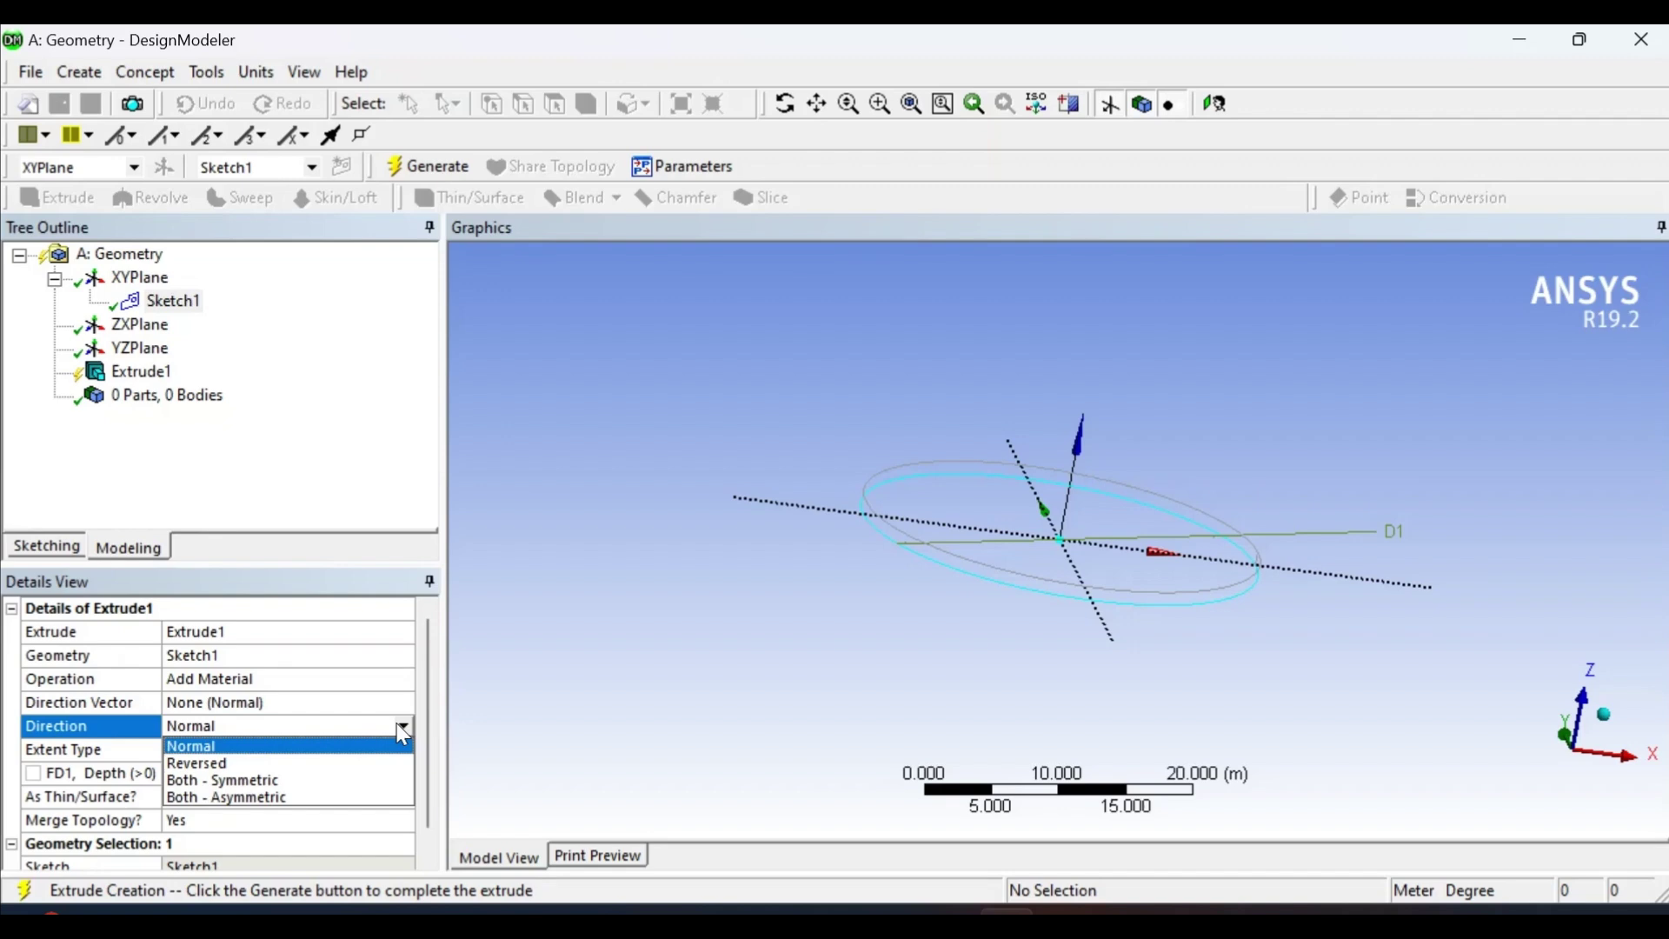
pyautogui.click(224, 764)
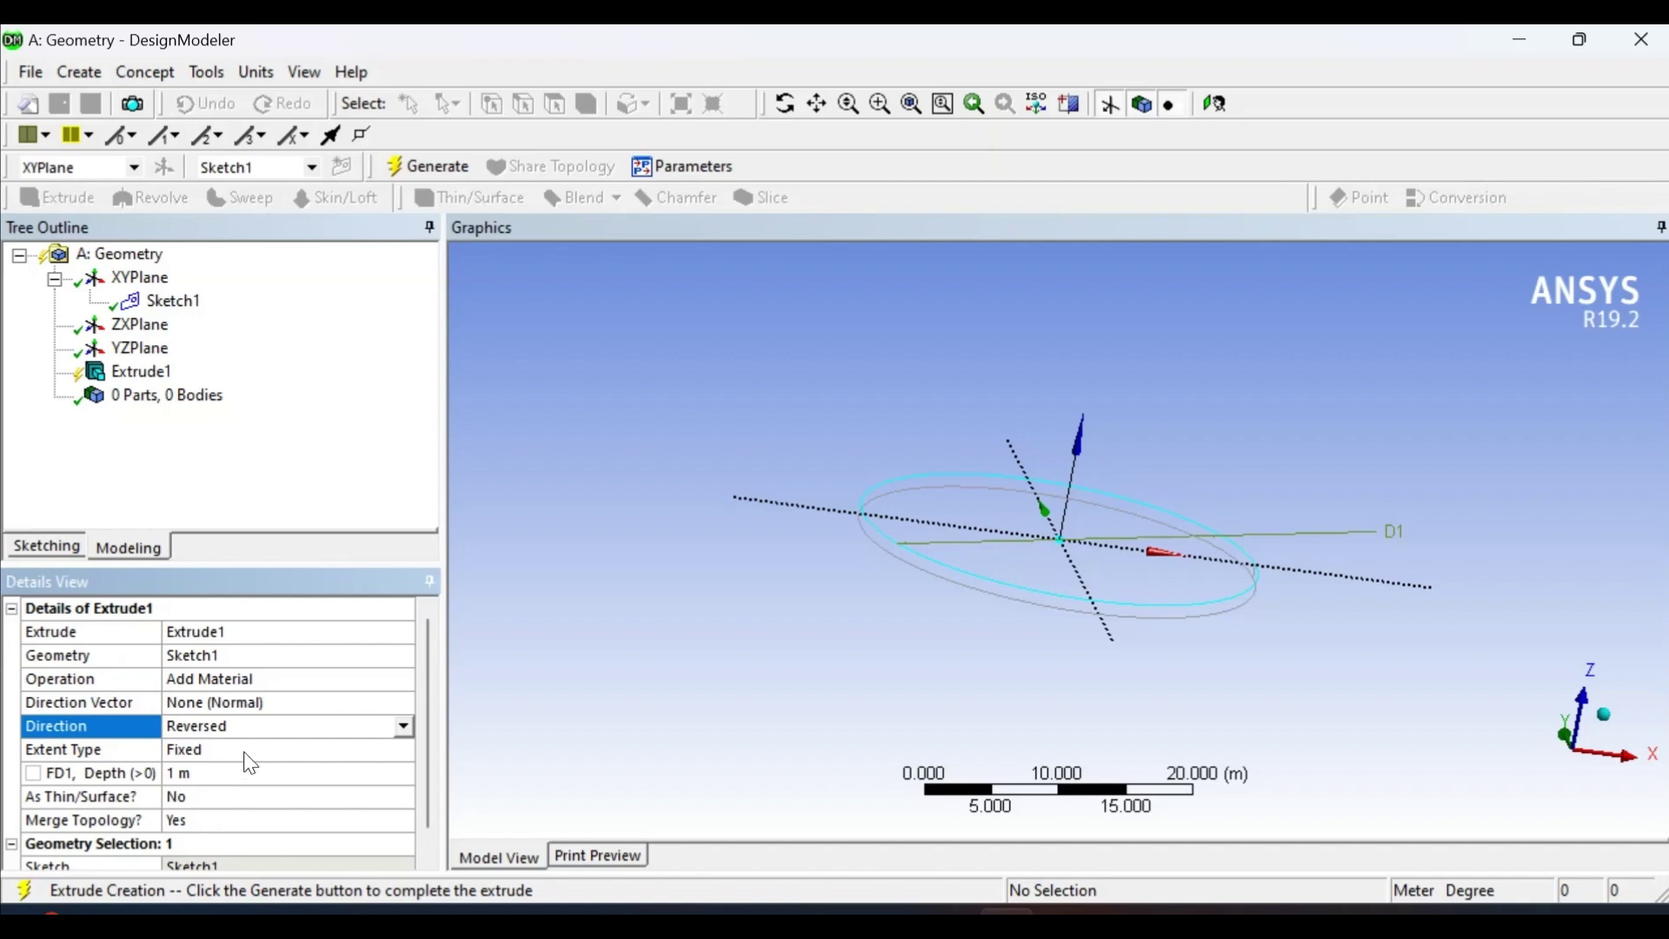
pyautogui.click(405, 731)
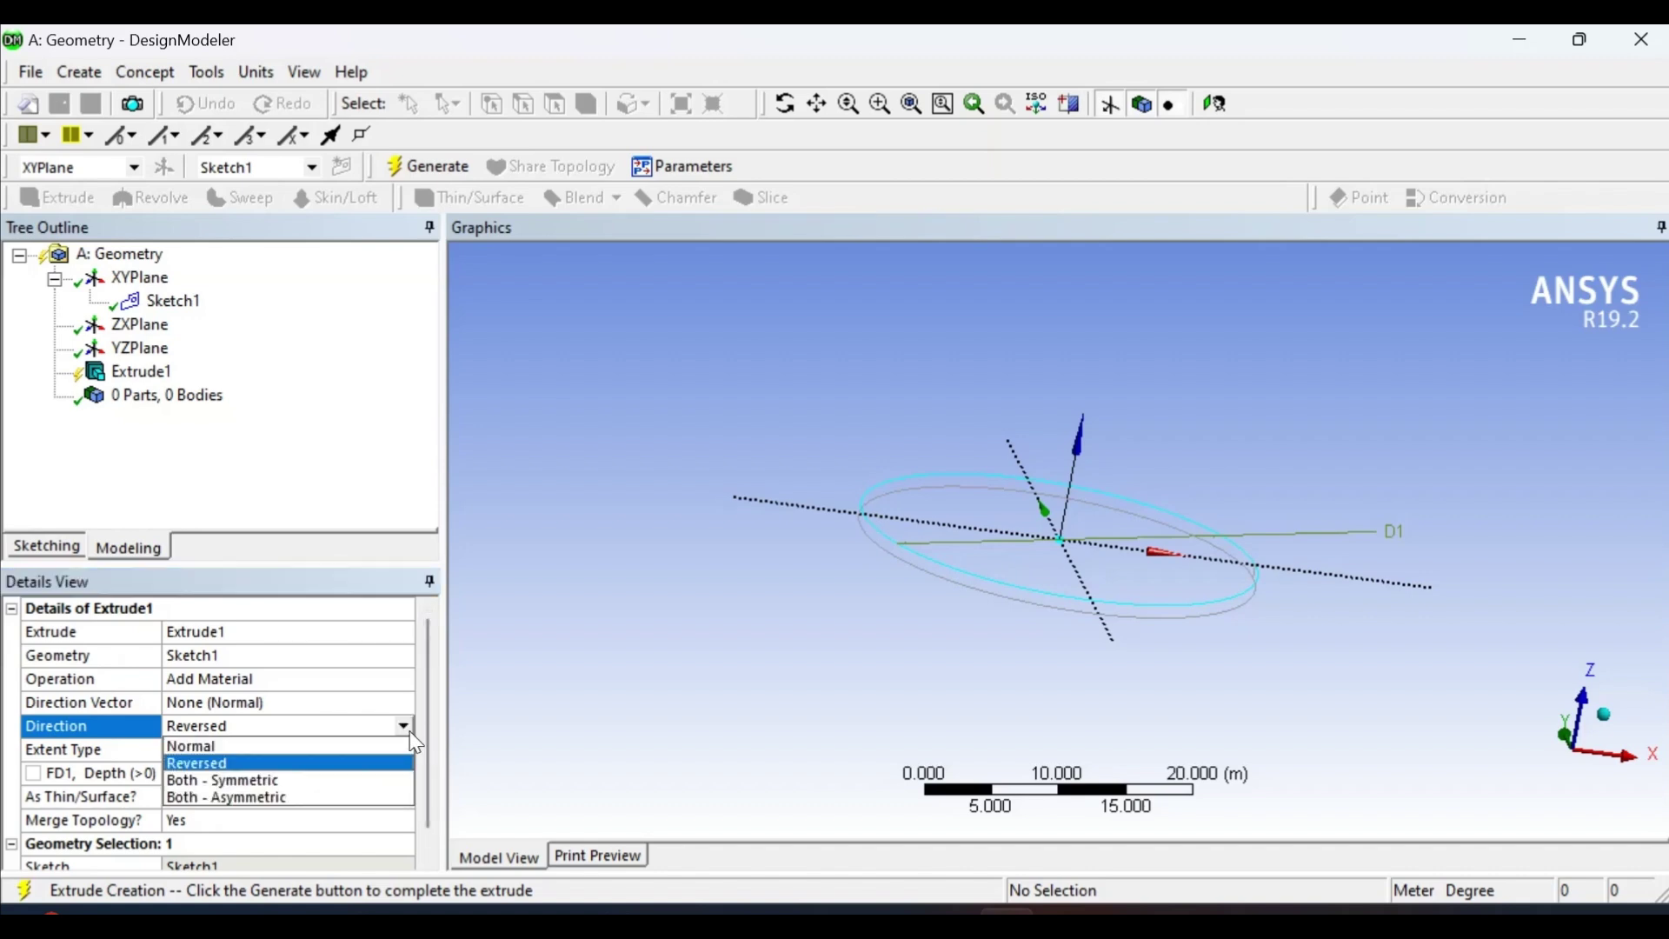
pyautogui.click(275, 781)
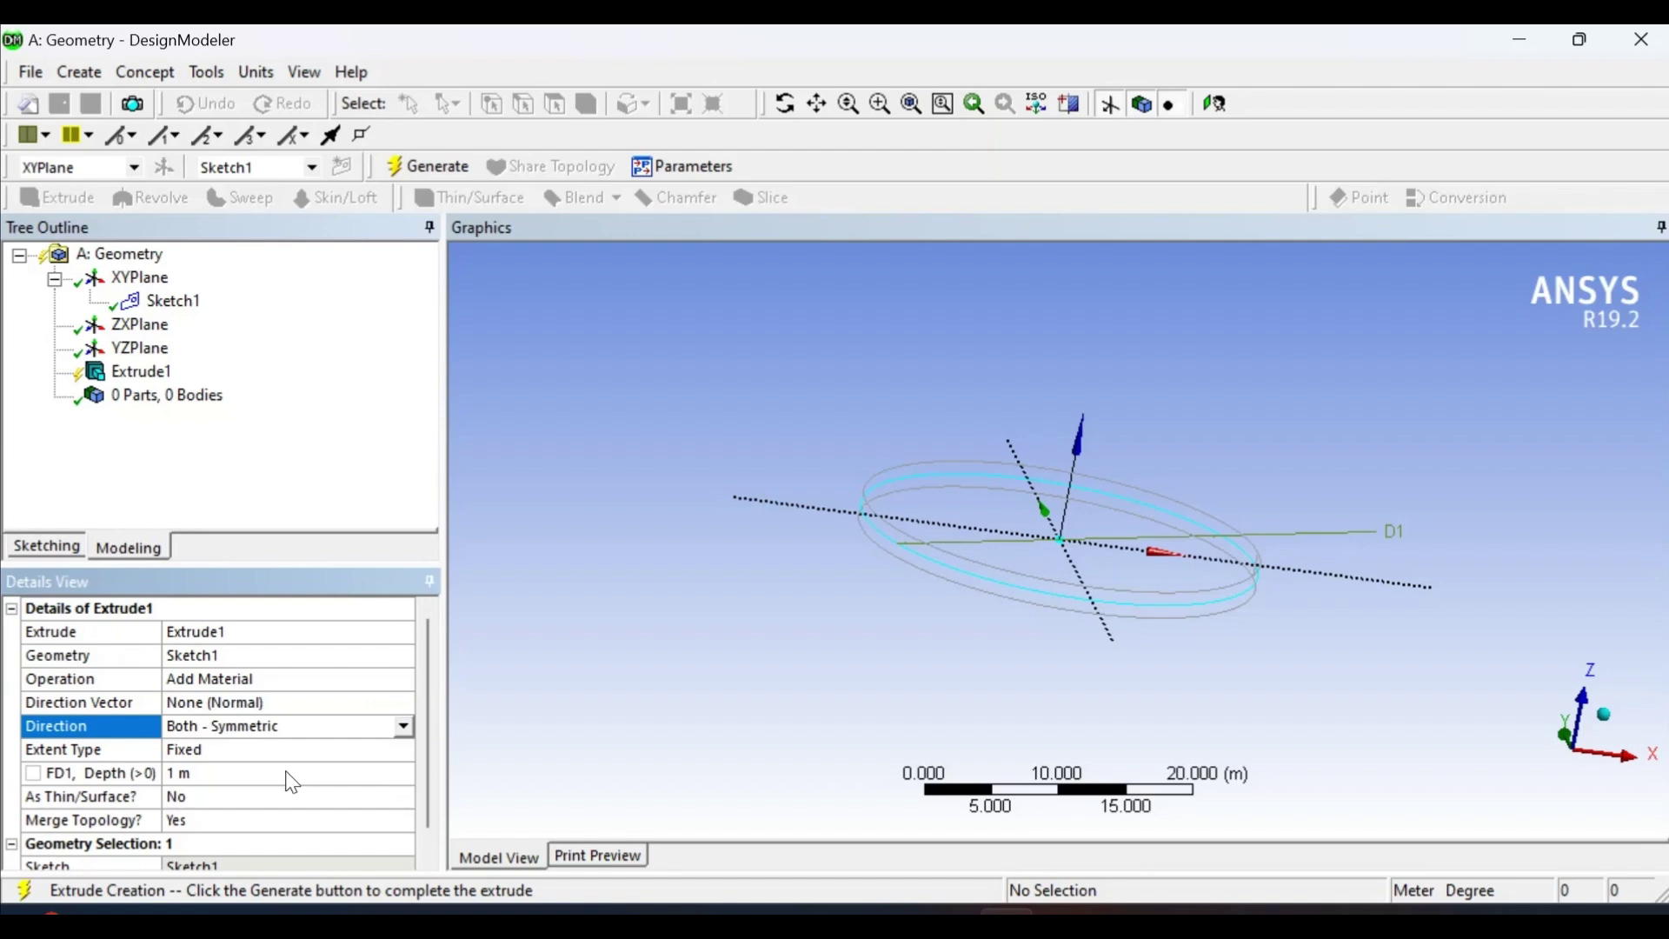
pyautogui.click(404, 728)
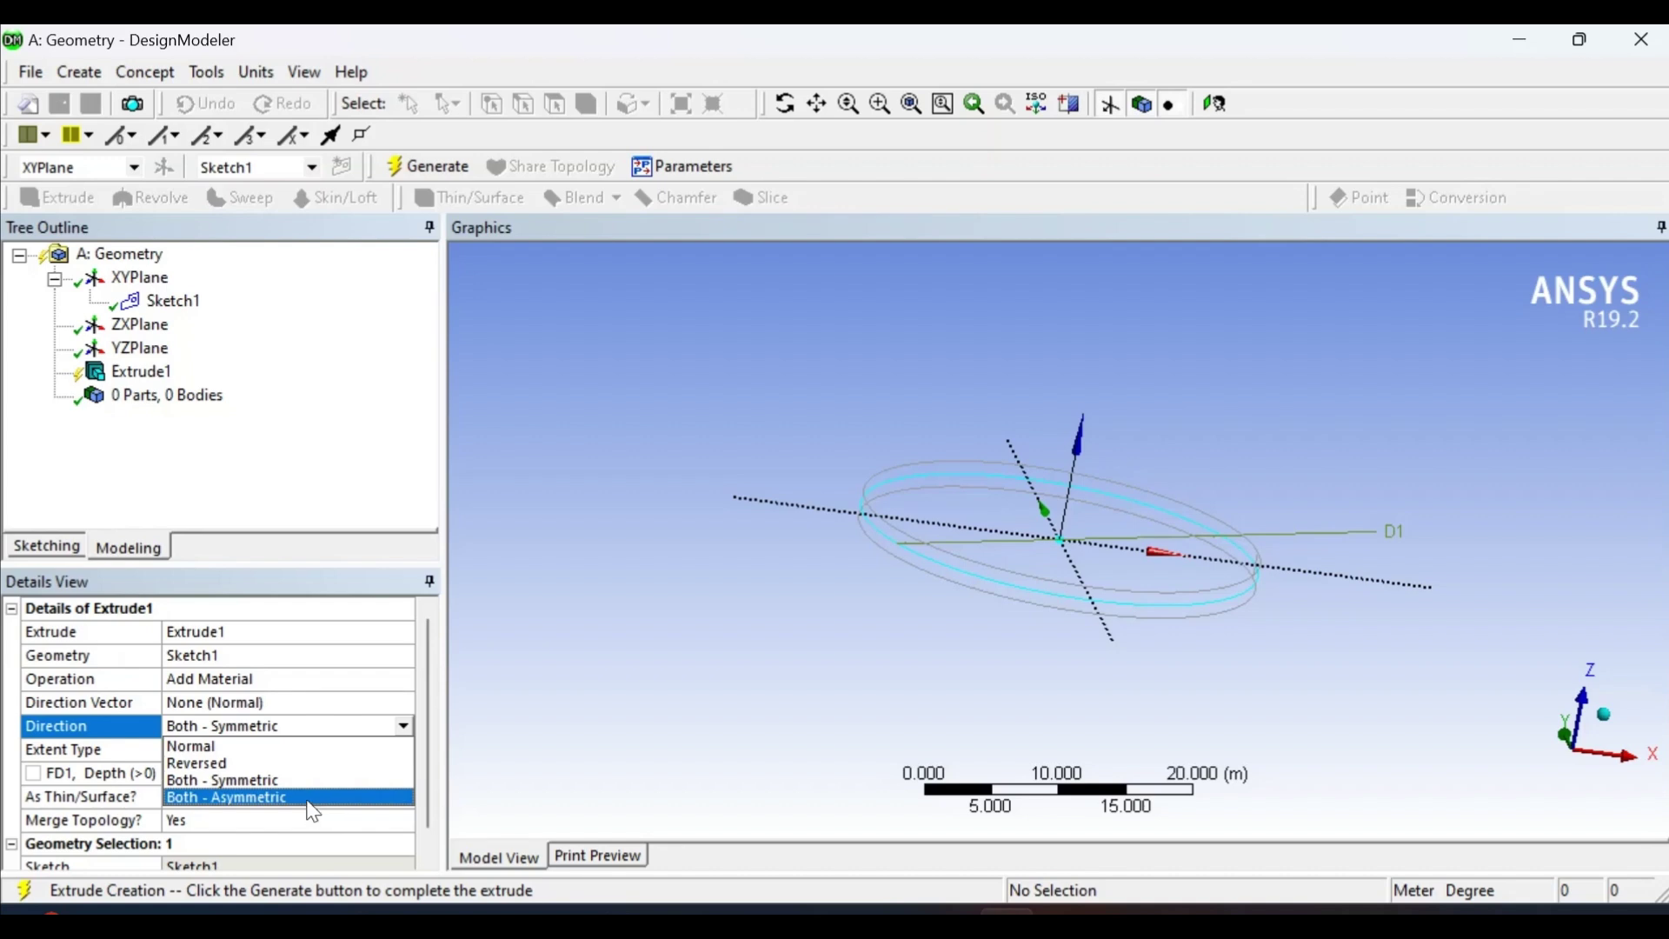
pyautogui.click(313, 798)
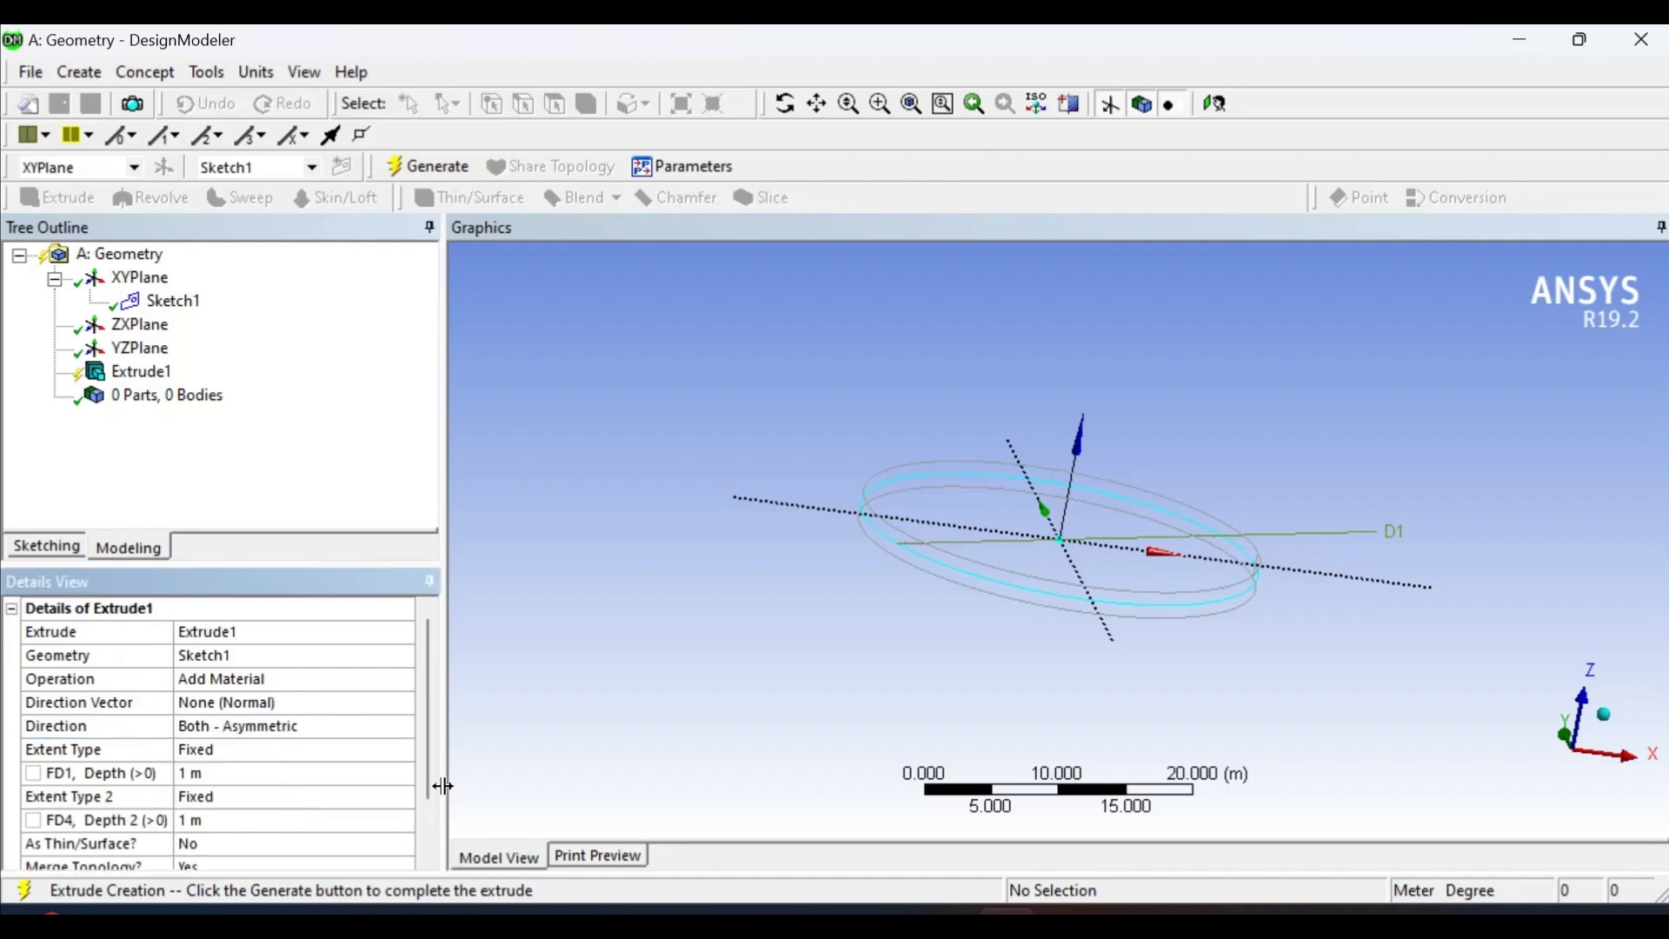
# - Set the asymmetric extrusion's first depth to 5 m and its second depth to 10 m
pyautogui.moveTo(428, 778); pyautogui.dragTo(432, 874)
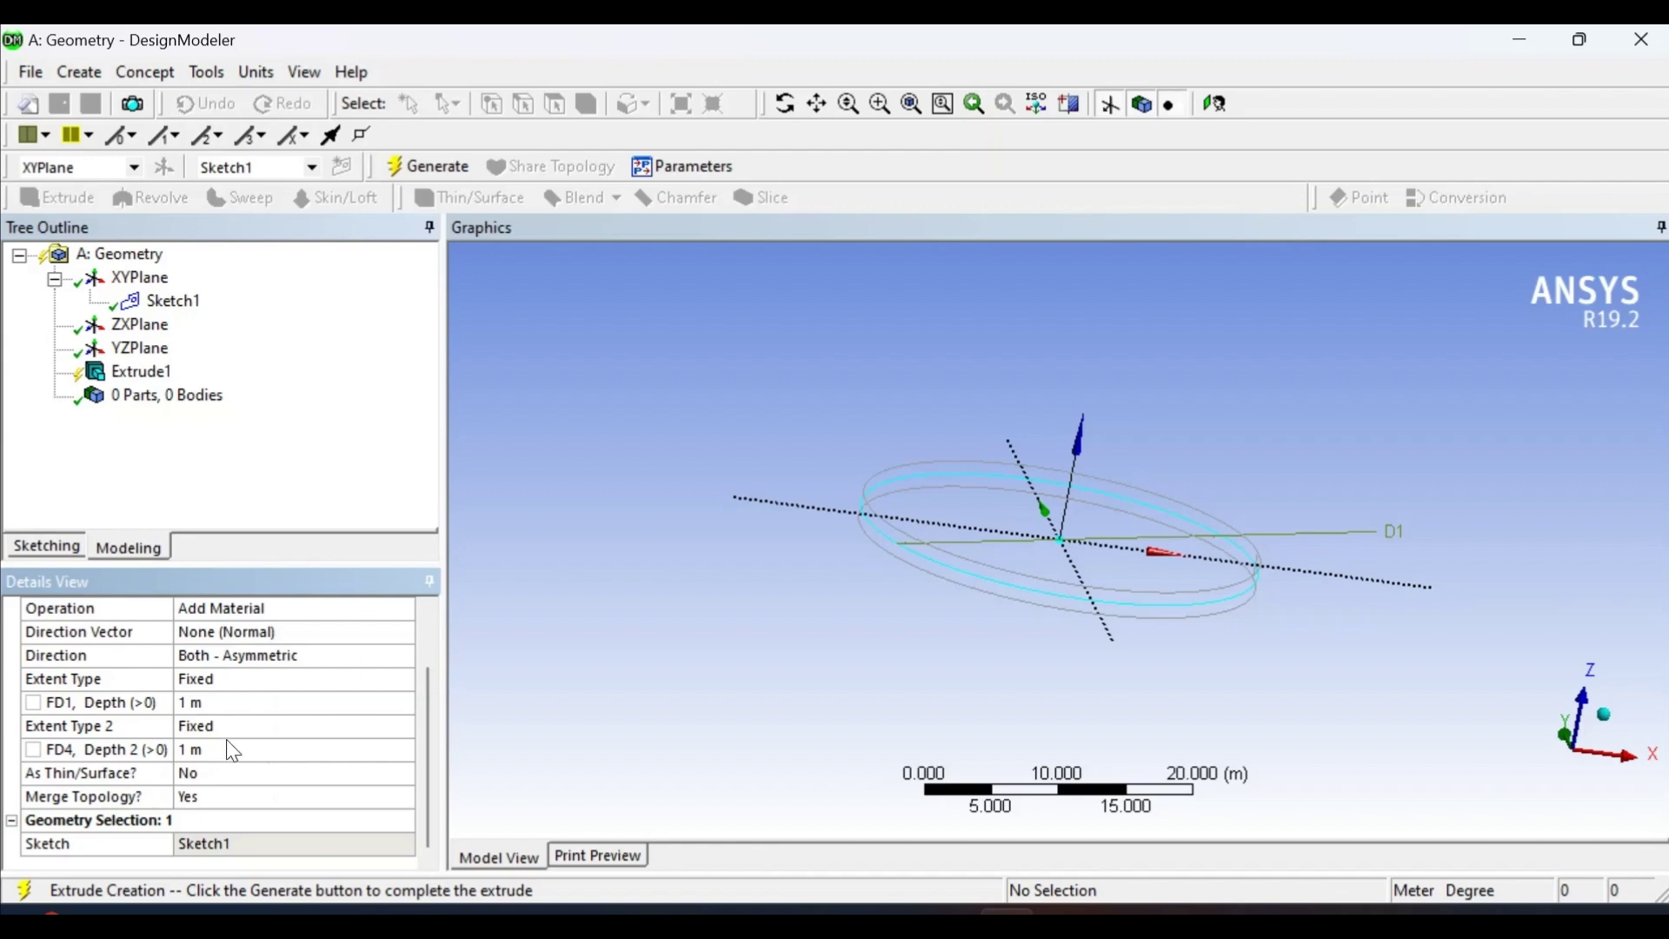
pyautogui.click(197, 700)
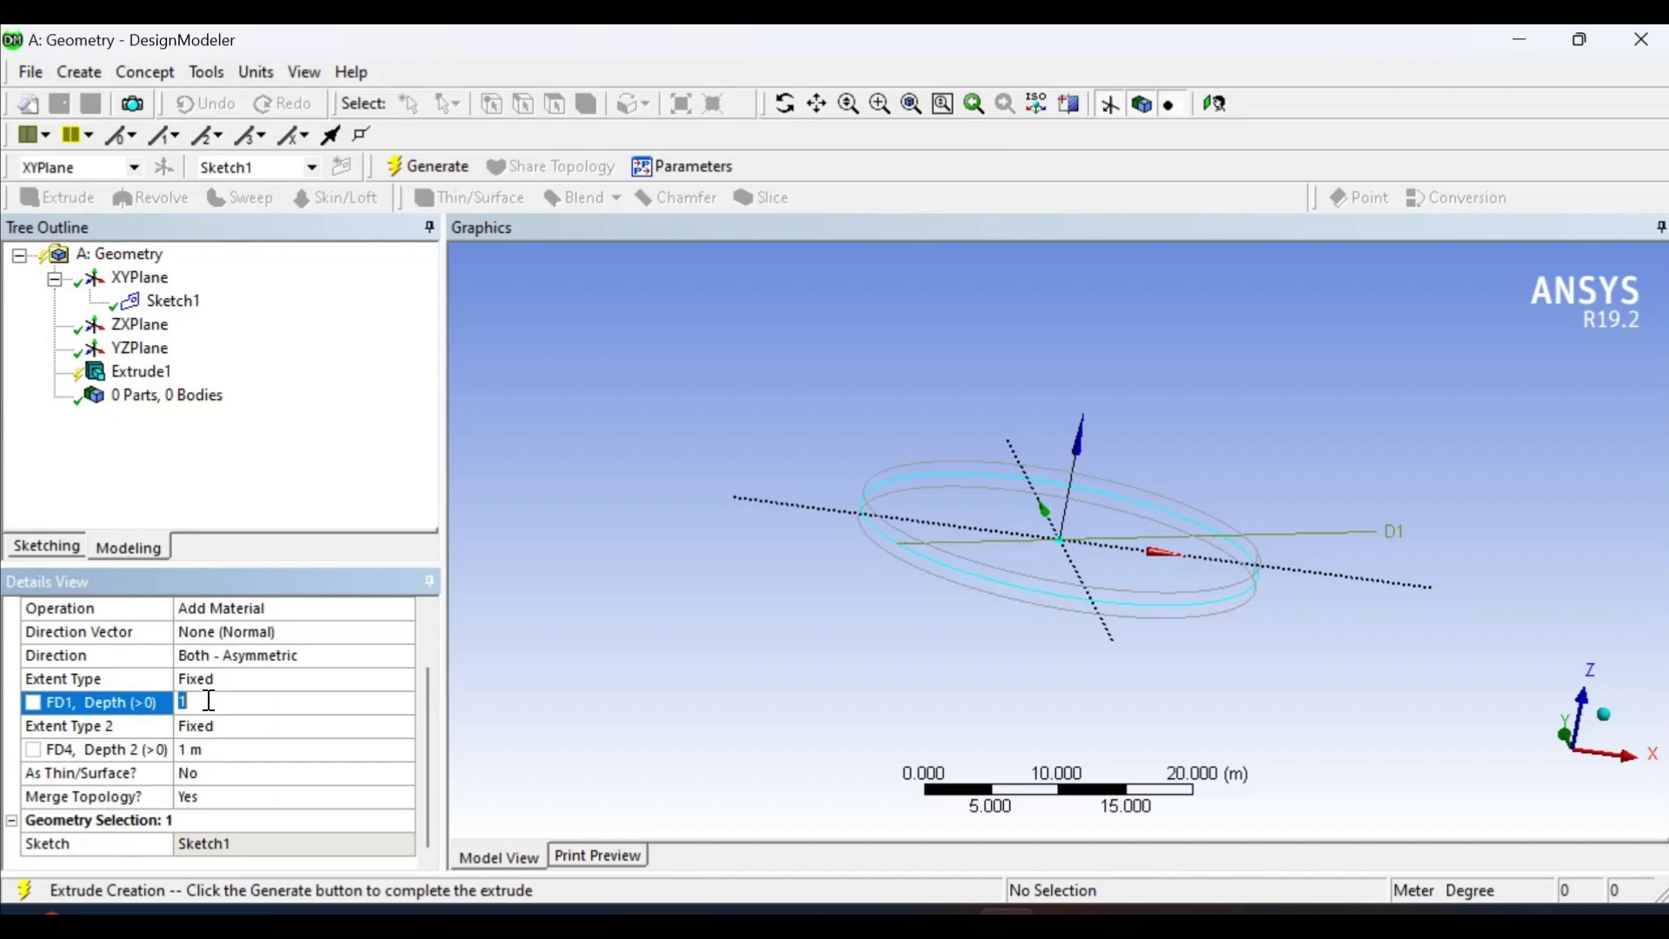
pyautogui.write('5')
pyautogui.press('Return')
pyautogui.click(209, 750)
pyautogui.write('10')
pyautogui.press('Return')
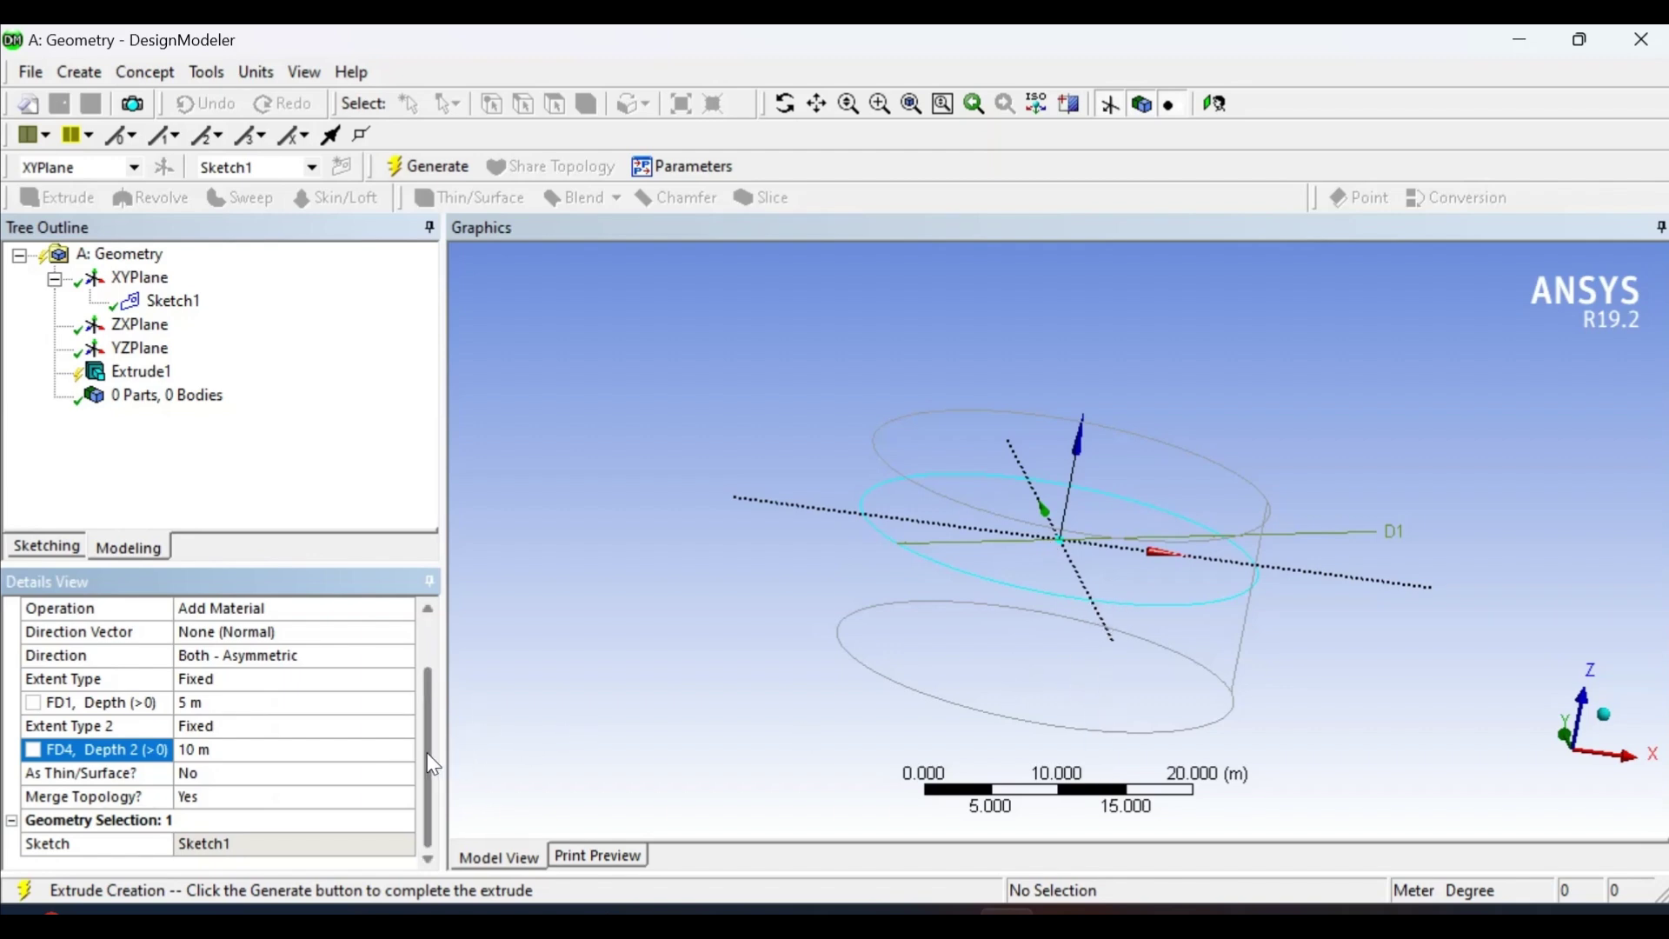
# - Set the extrusion direction to Normal and generate the disc with a depth of 5 m
pyautogui.scroll(1, 430, 761)
pyautogui.click(261, 679)
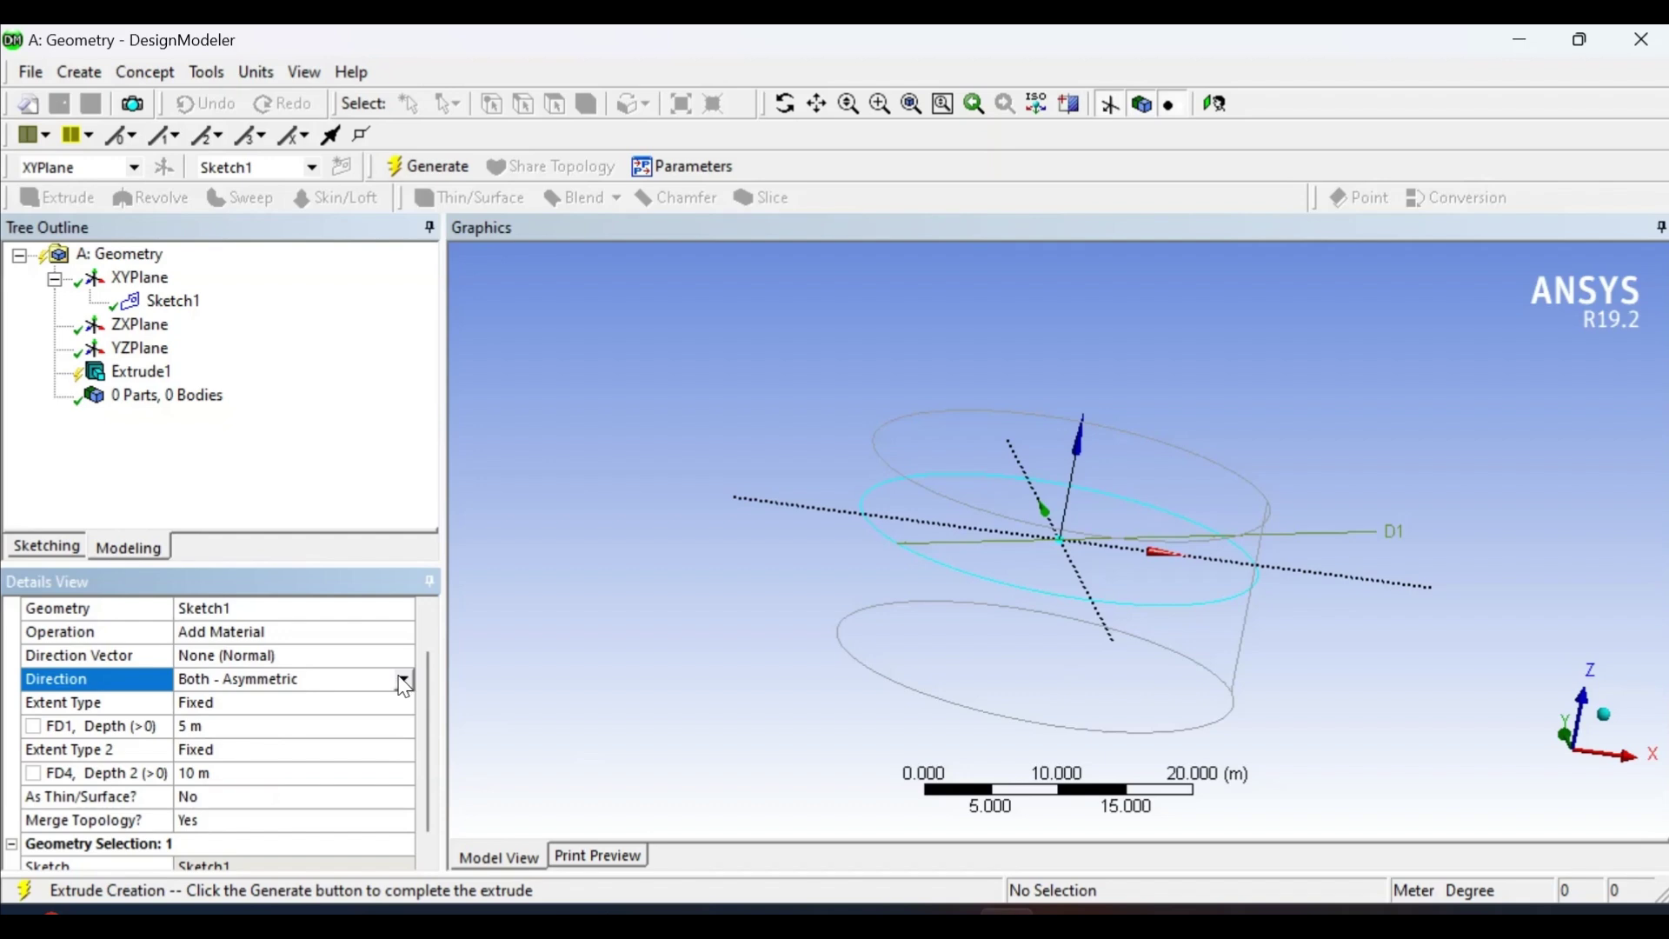
pyautogui.click(404, 678)
pyautogui.click(229, 699)
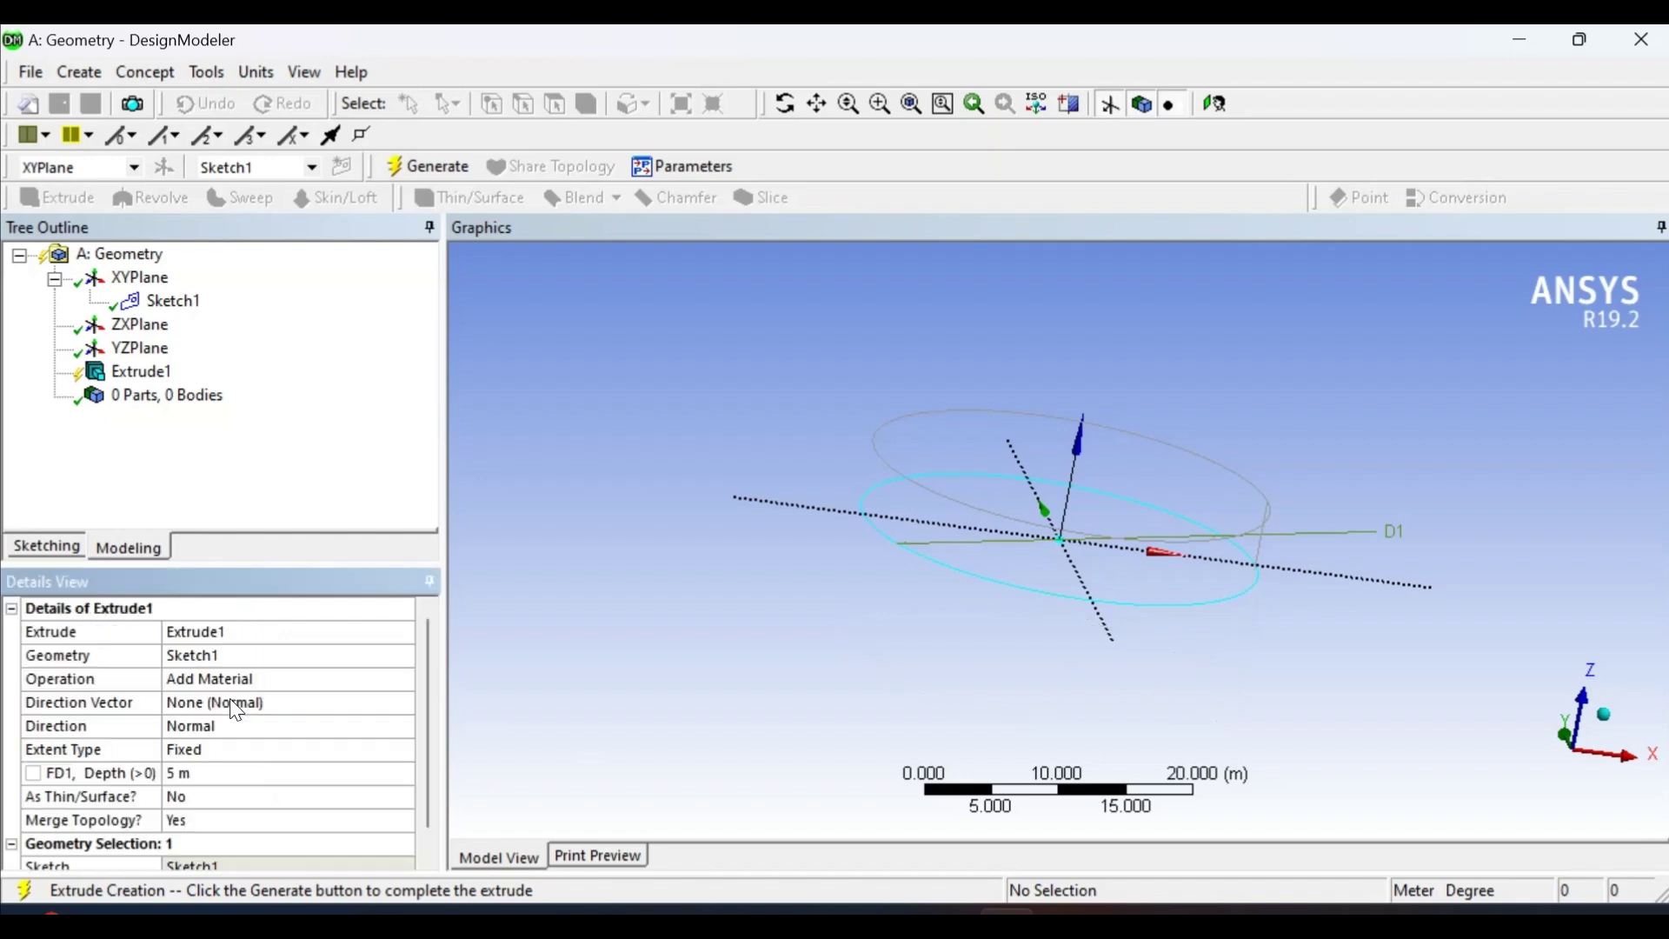
pyautogui.click(195, 774)
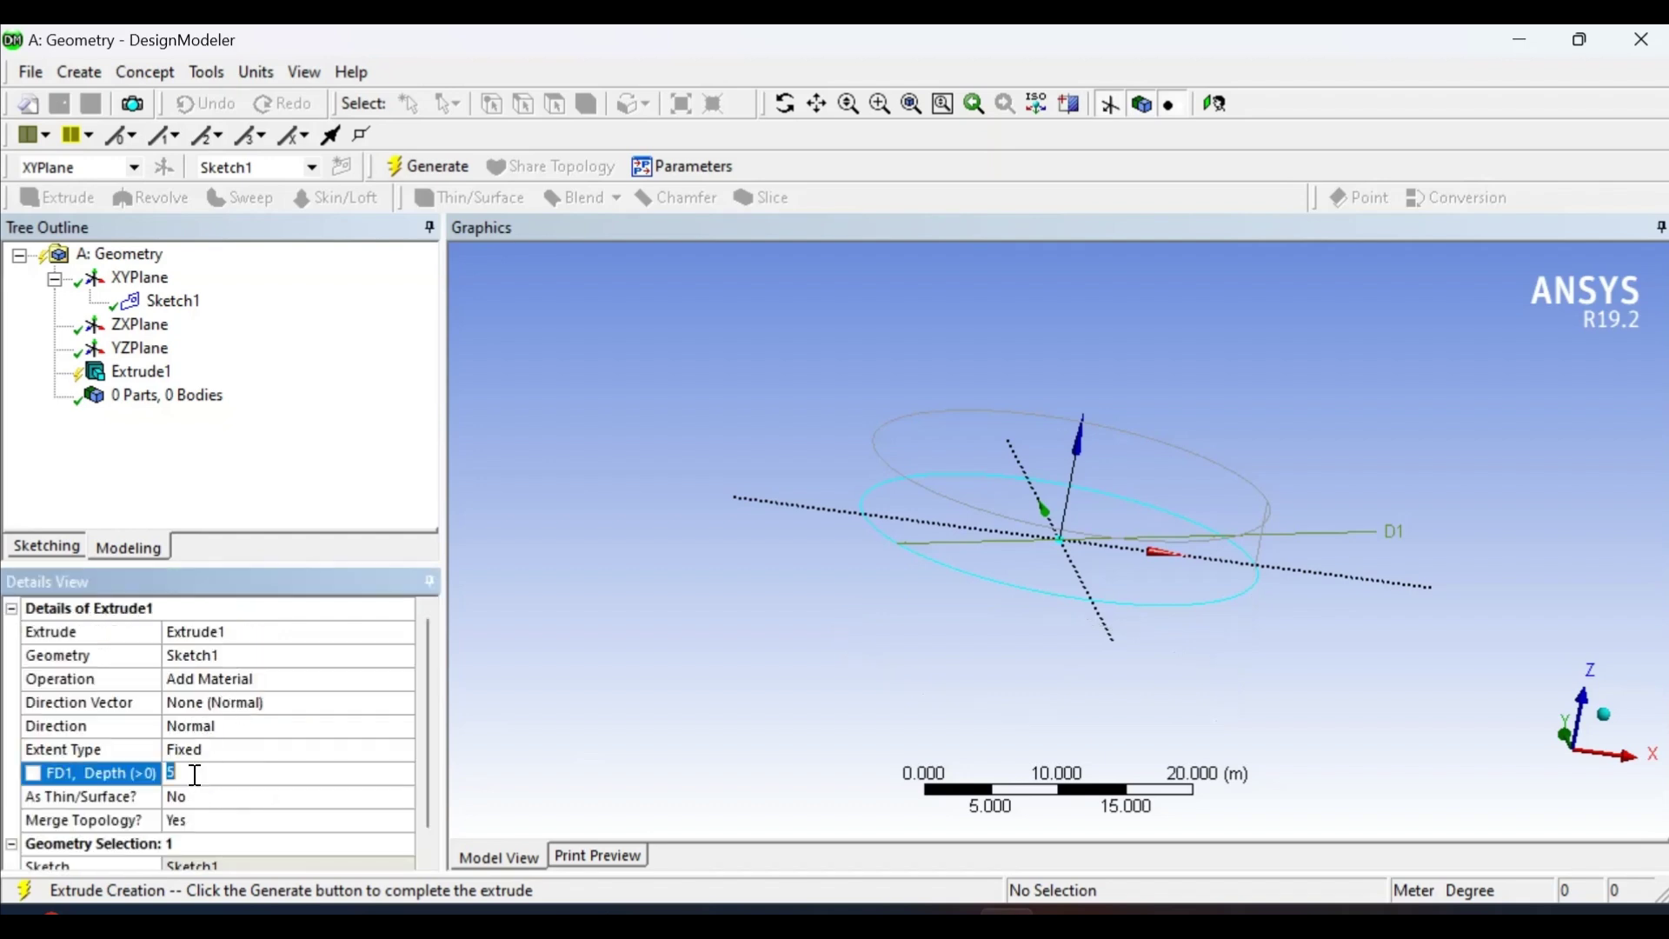
pyautogui.click(424, 778)
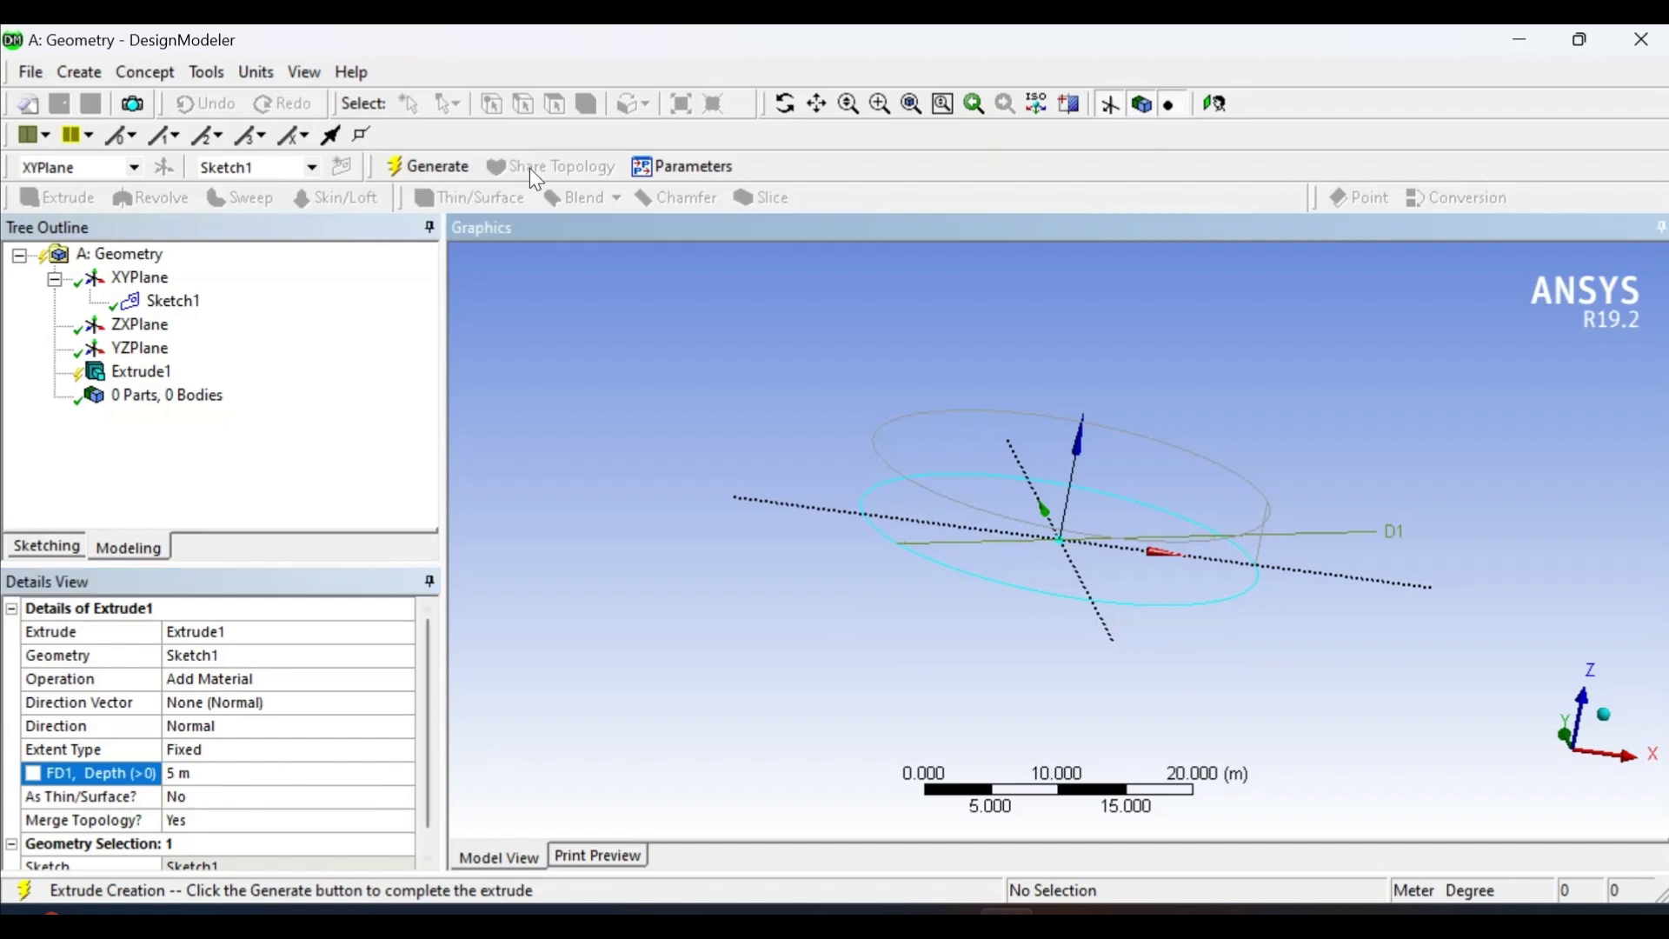
pyautogui.click(435, 166)
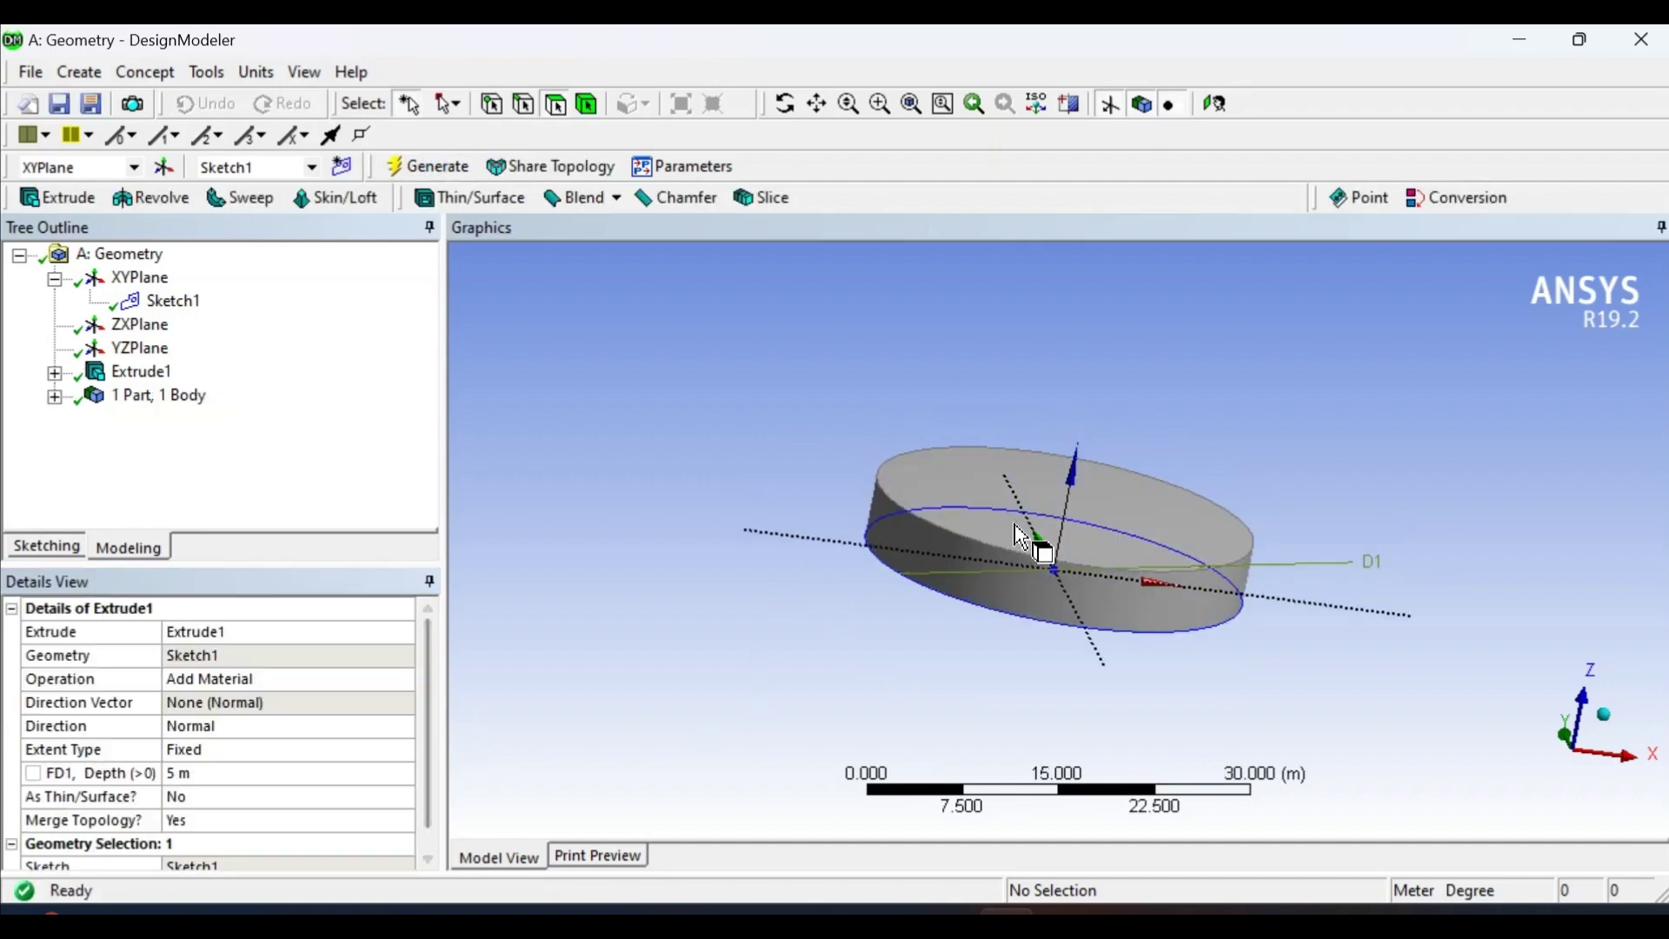
# - Reopen the disc's extrusion for editing and regenerate it with the Add Material operation
pyautogui.click(138, 372)
pyautogui.rightClick(144, 370)
pyautogui.click(226, 388)
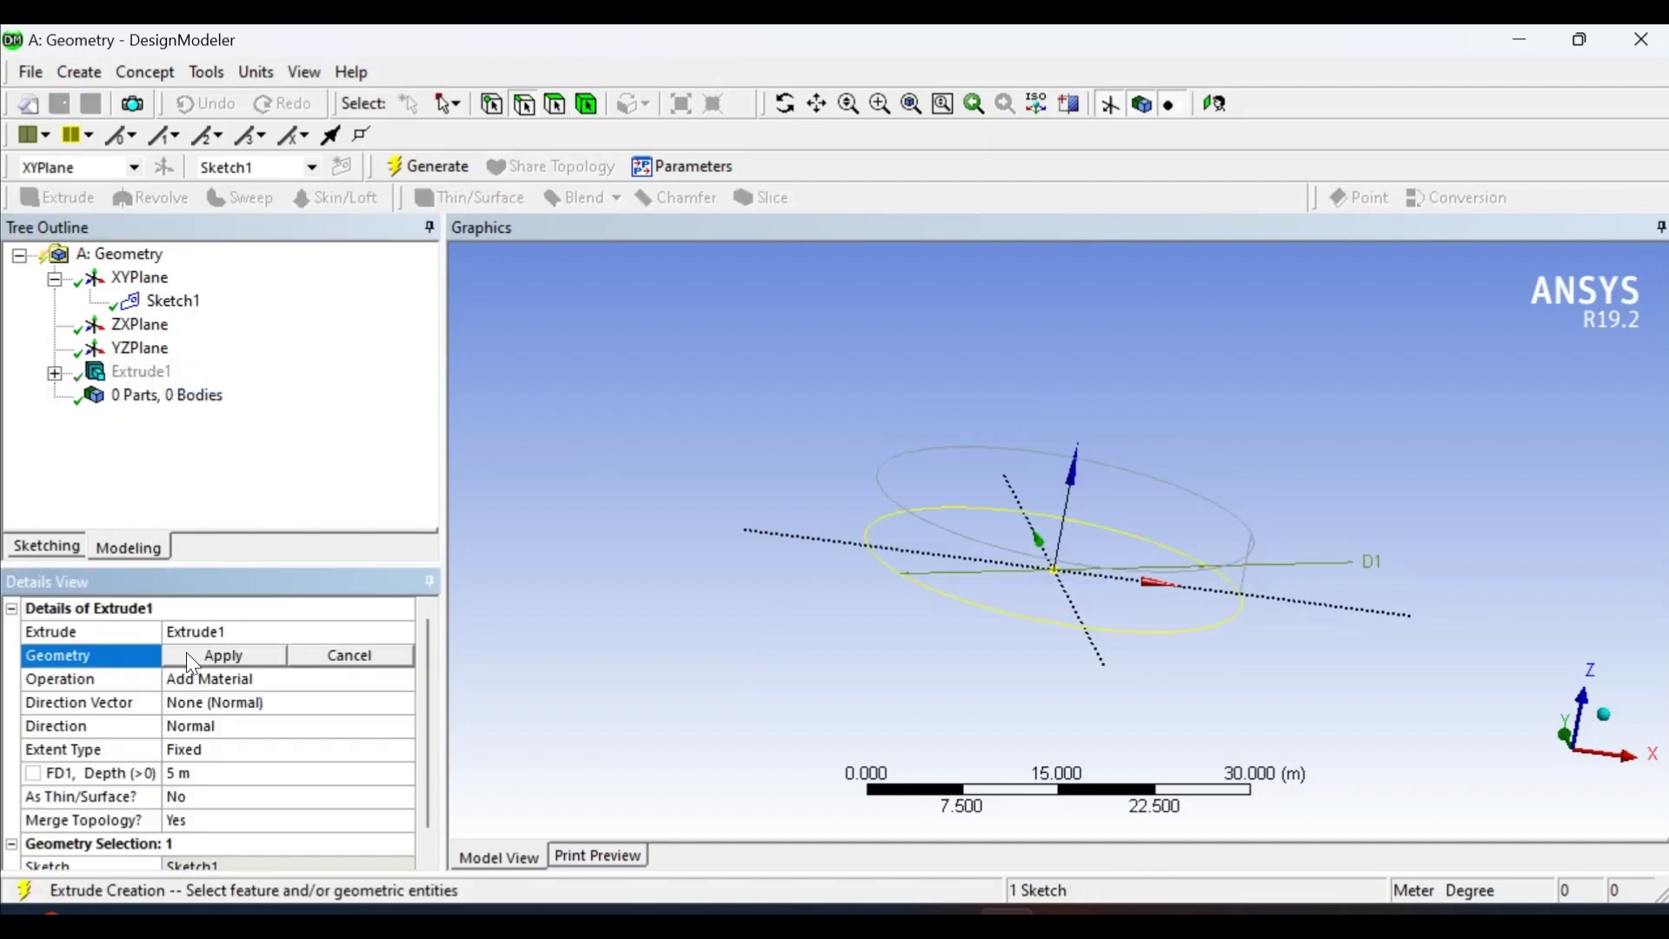
pyautogui.click(608, 681)
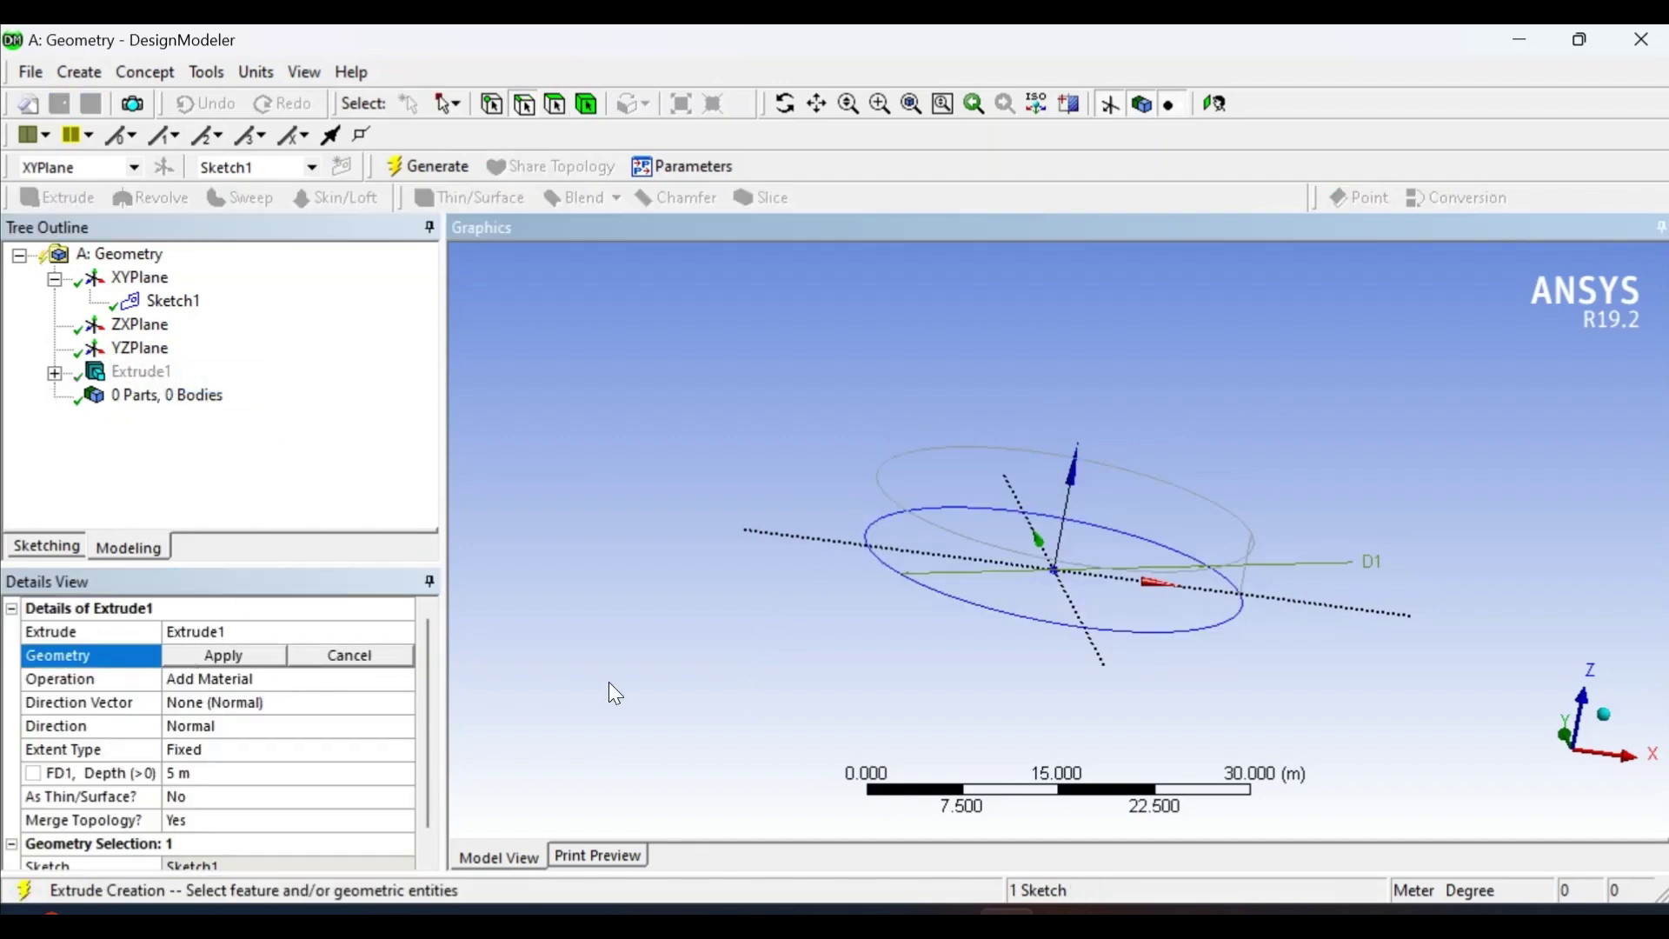
pyautogui.click(211, 680)
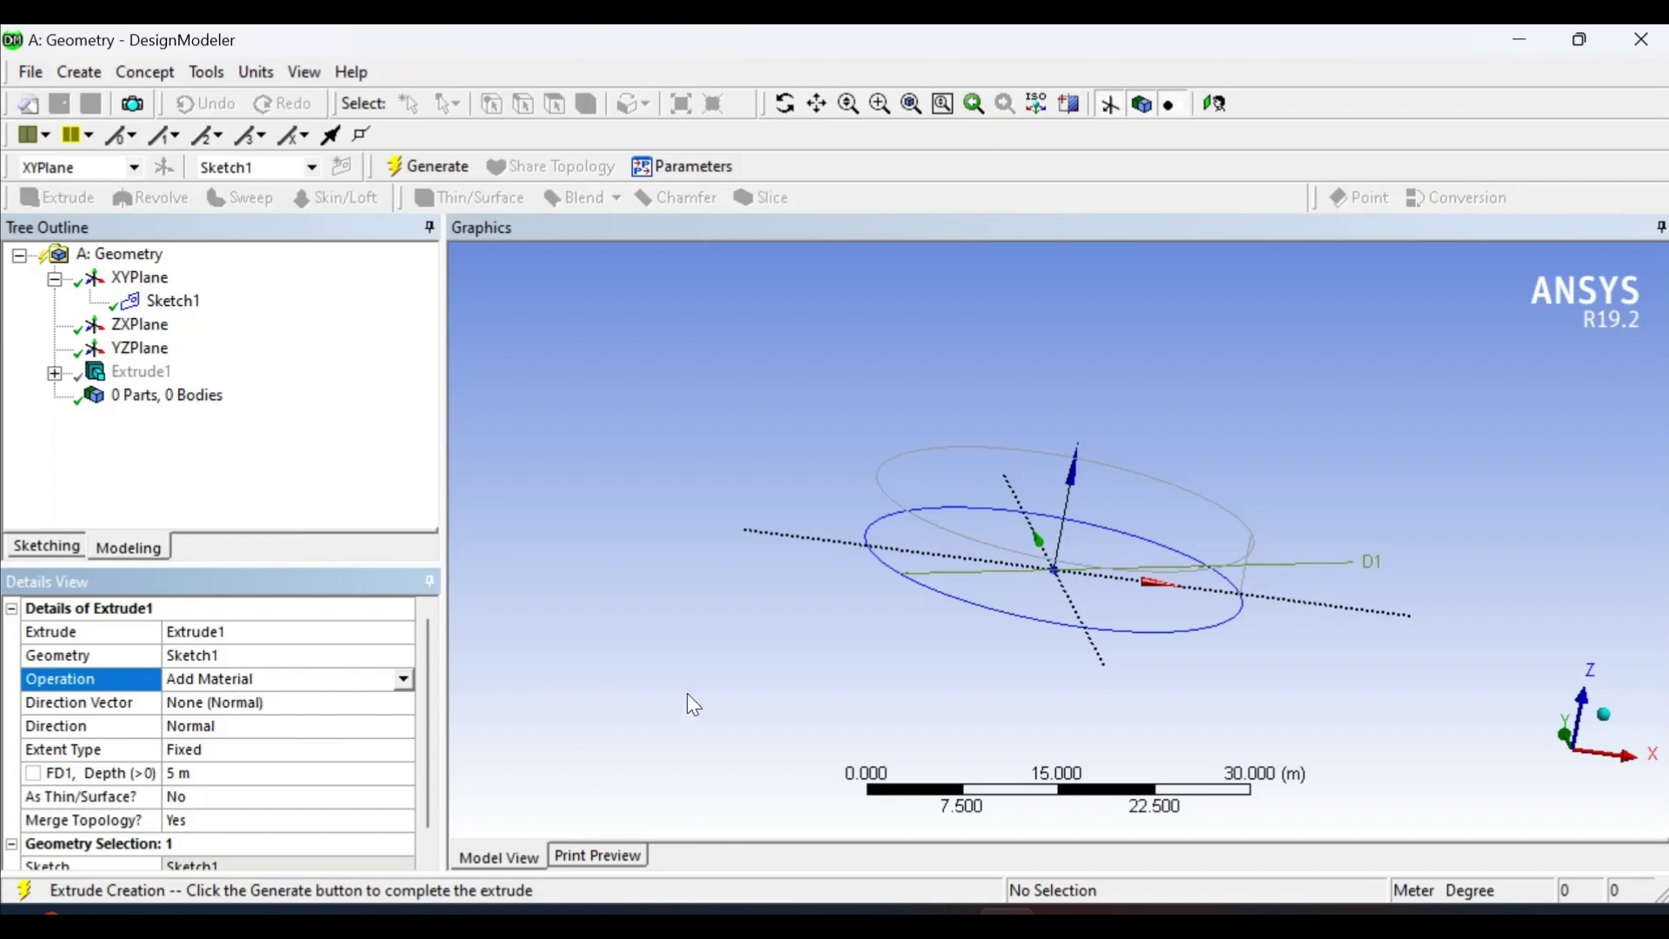
pyautogui.click(452, 170)
# - Examine the generated solid body's details and view the disc from above and below
pyautogui.doubleClick(161, 395)
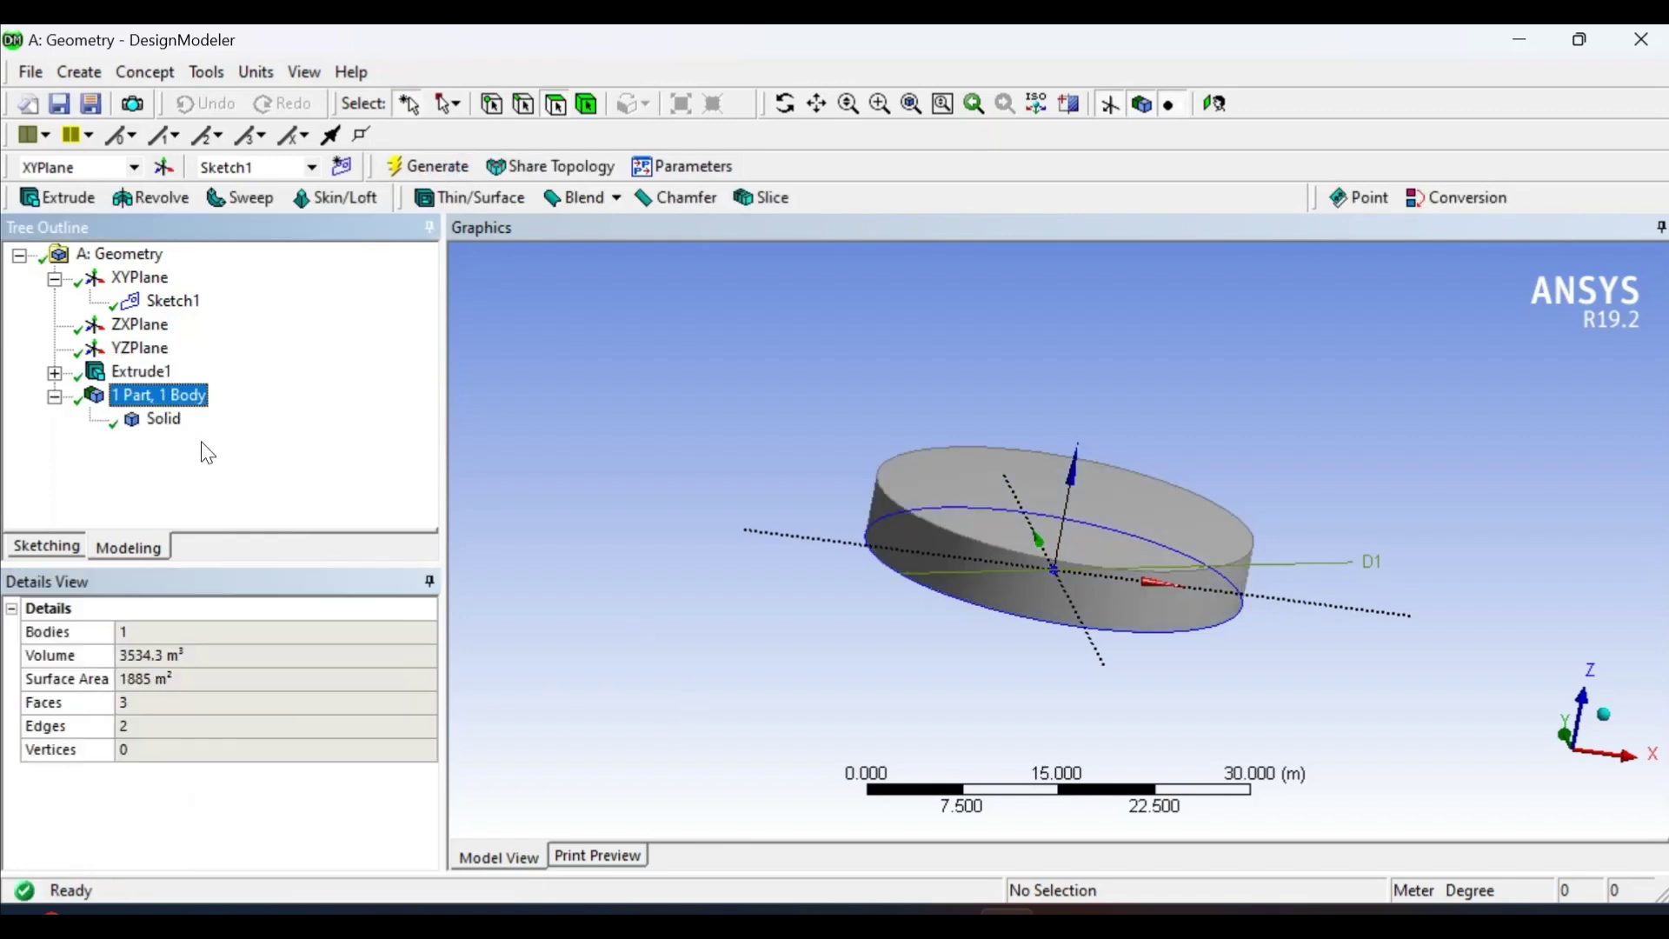
pyautogui.click(167, 420)
pyautogui.moveTo(950, 513); pyautogui.dragTo(878, 588, button='middle')
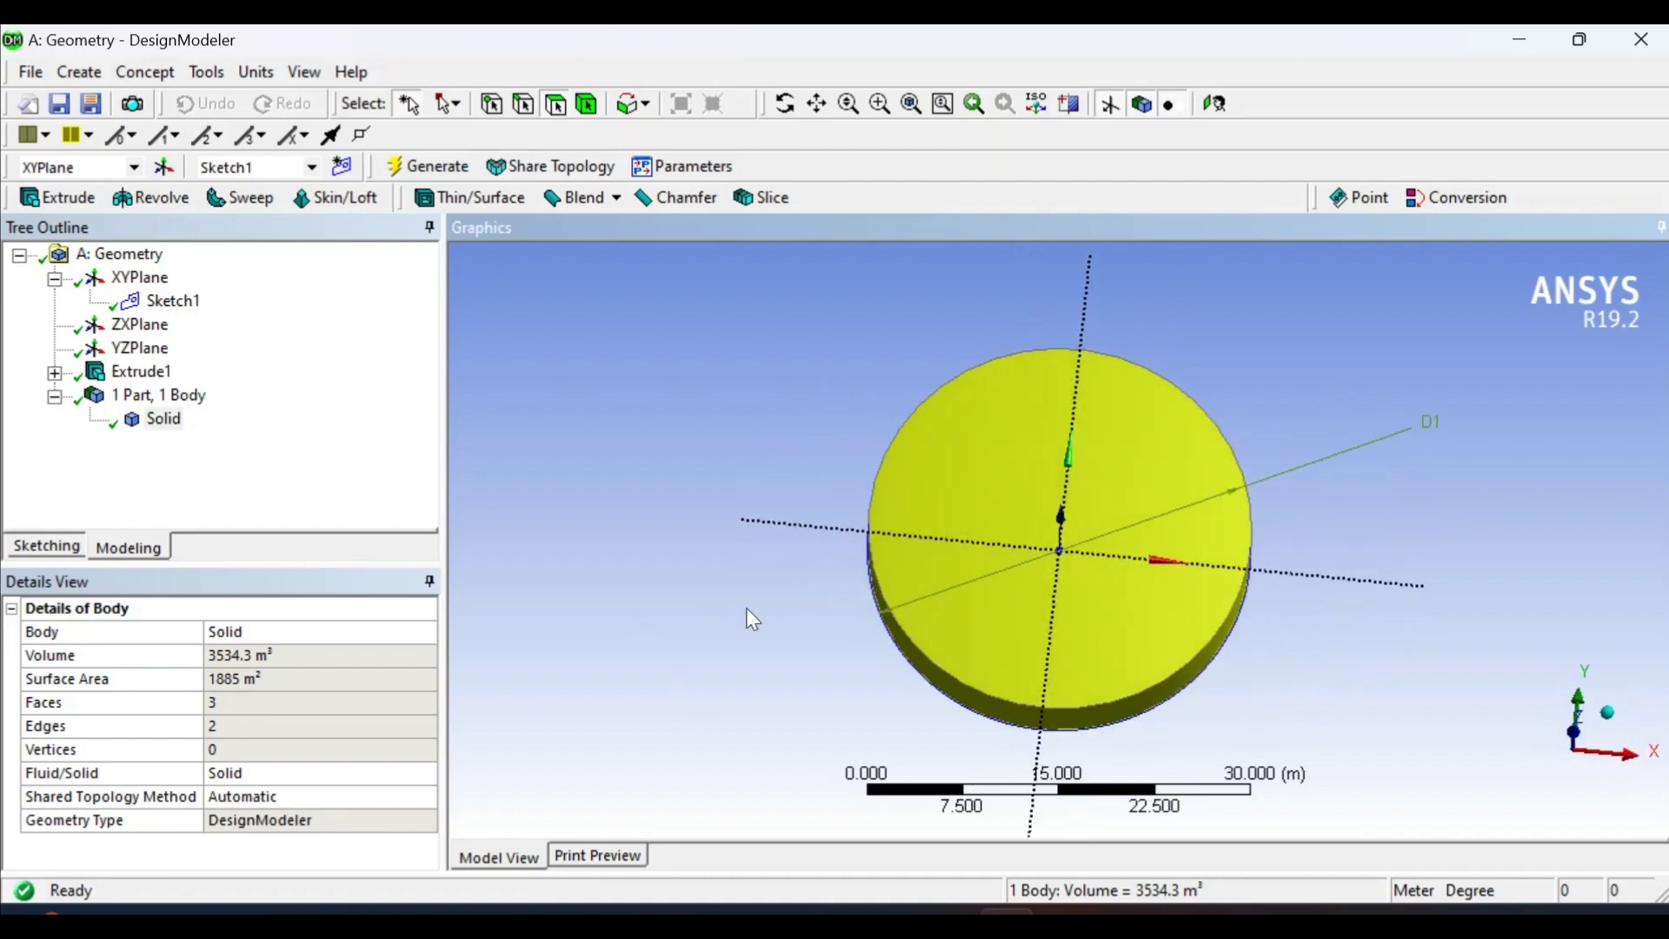
pyautogui.click(163, 421)
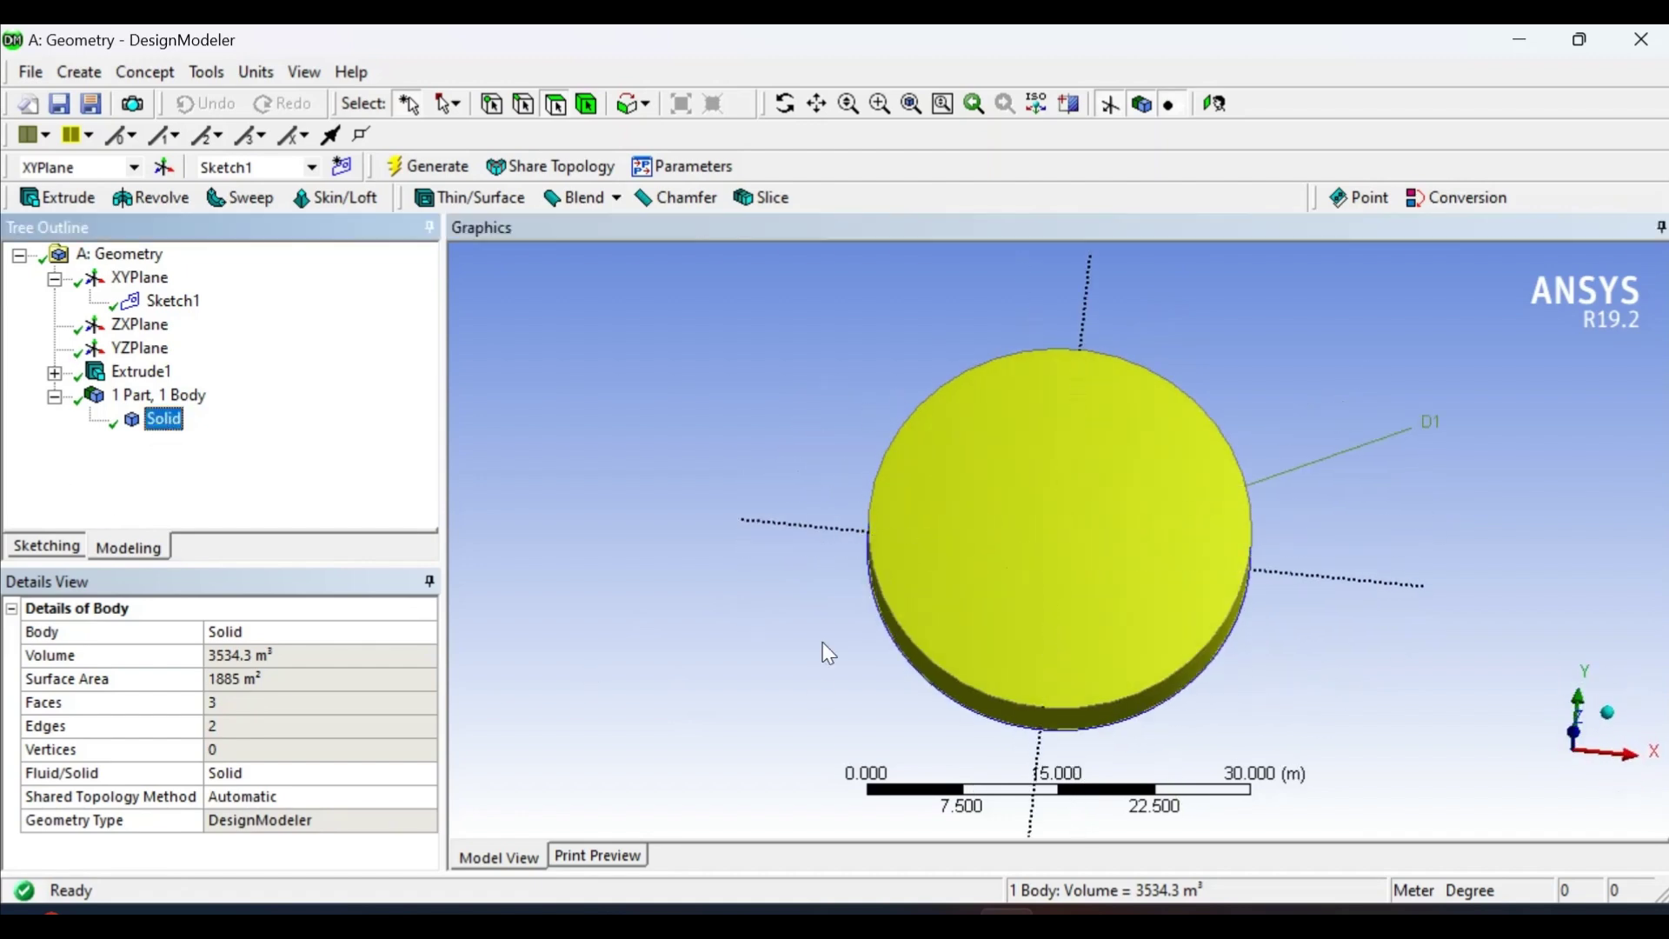
pyautogui.moveTo(838, 681); pyautogui.dragTo(880, 605, button='middle')
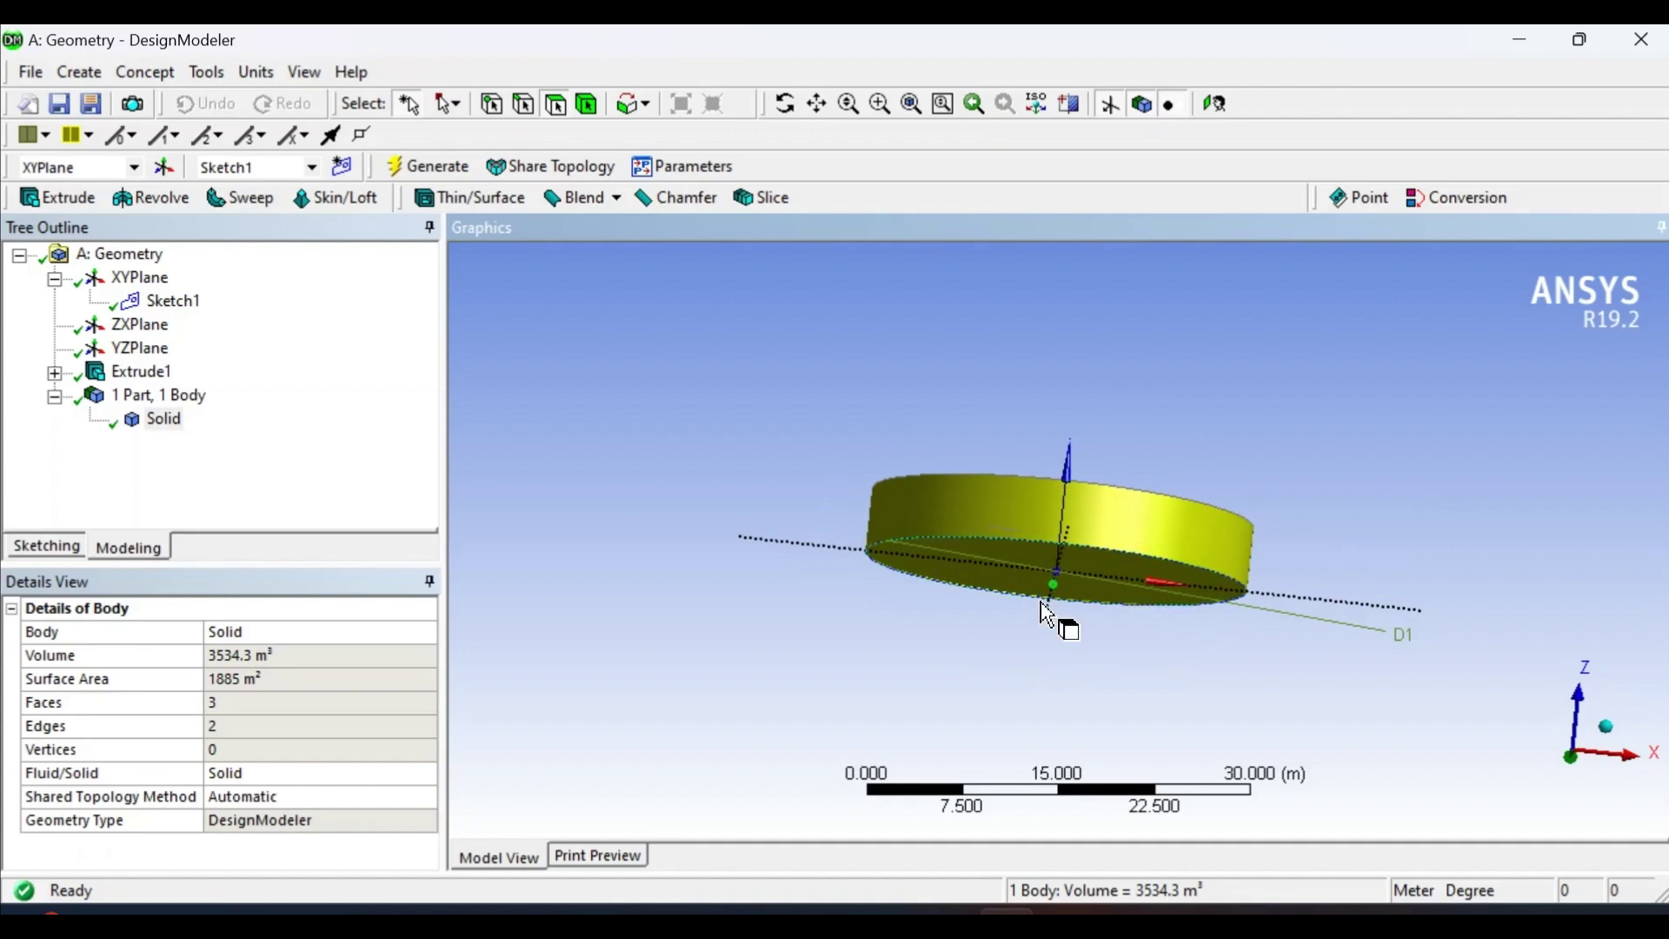
pyautogui.moveTo(1006, 575); pyautogui.dragTo(894, 417, button='middle')
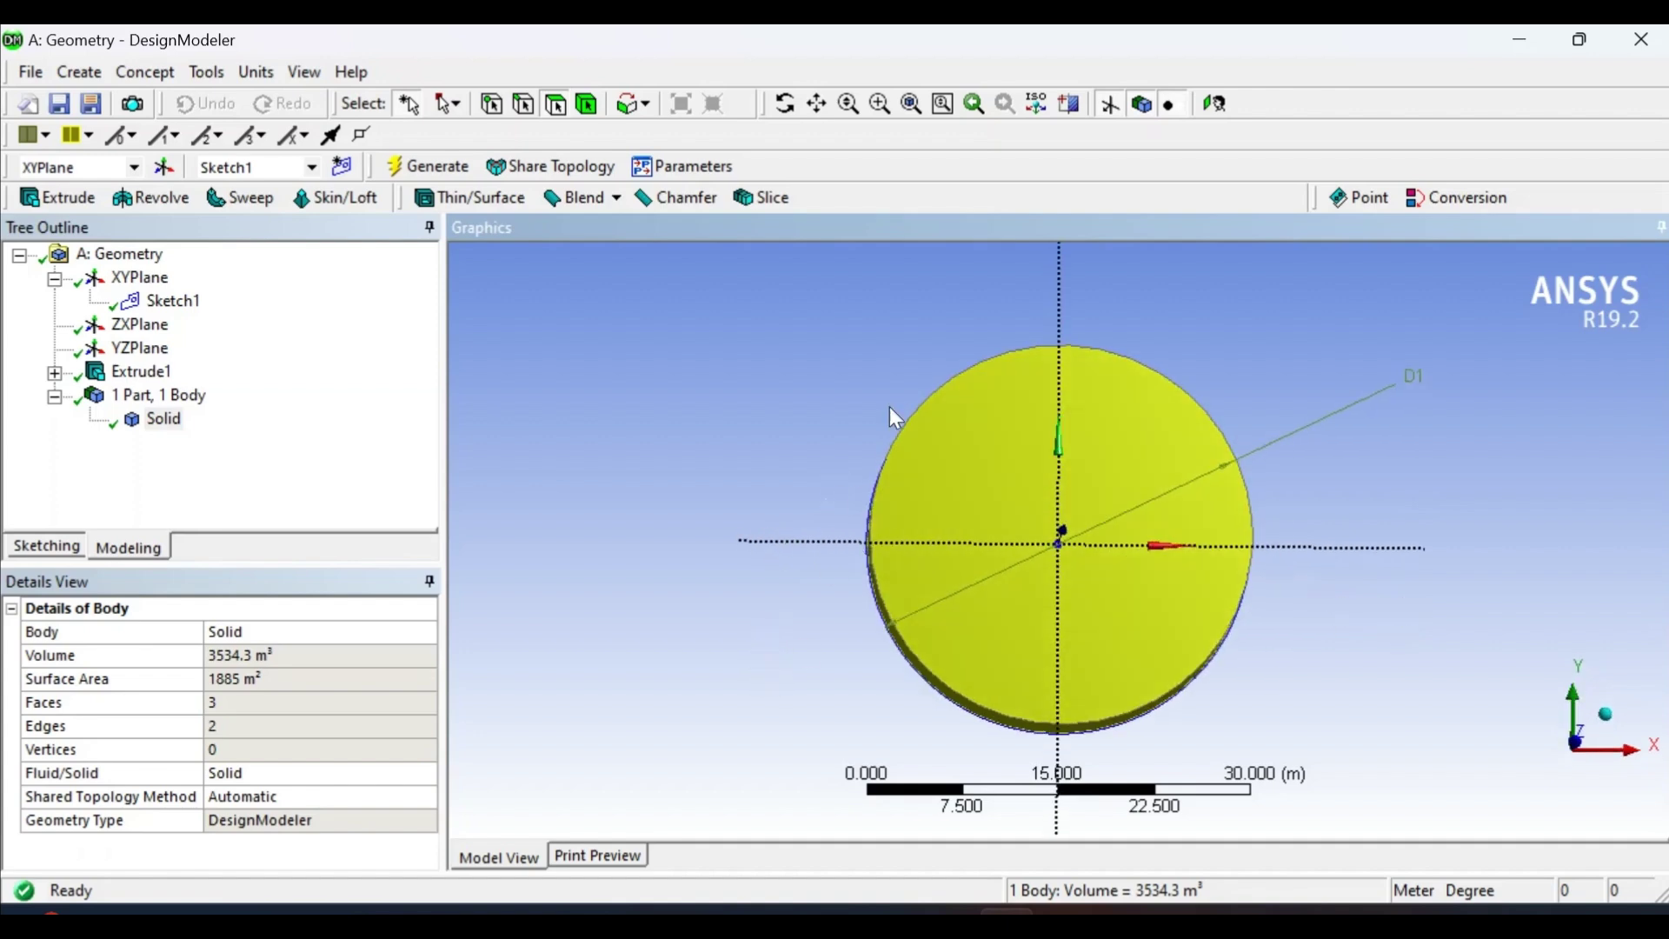
# - Select the disc's upper flat face, orient the view normal to it, and start a new sketch there
pyautogui.click(999, 459)
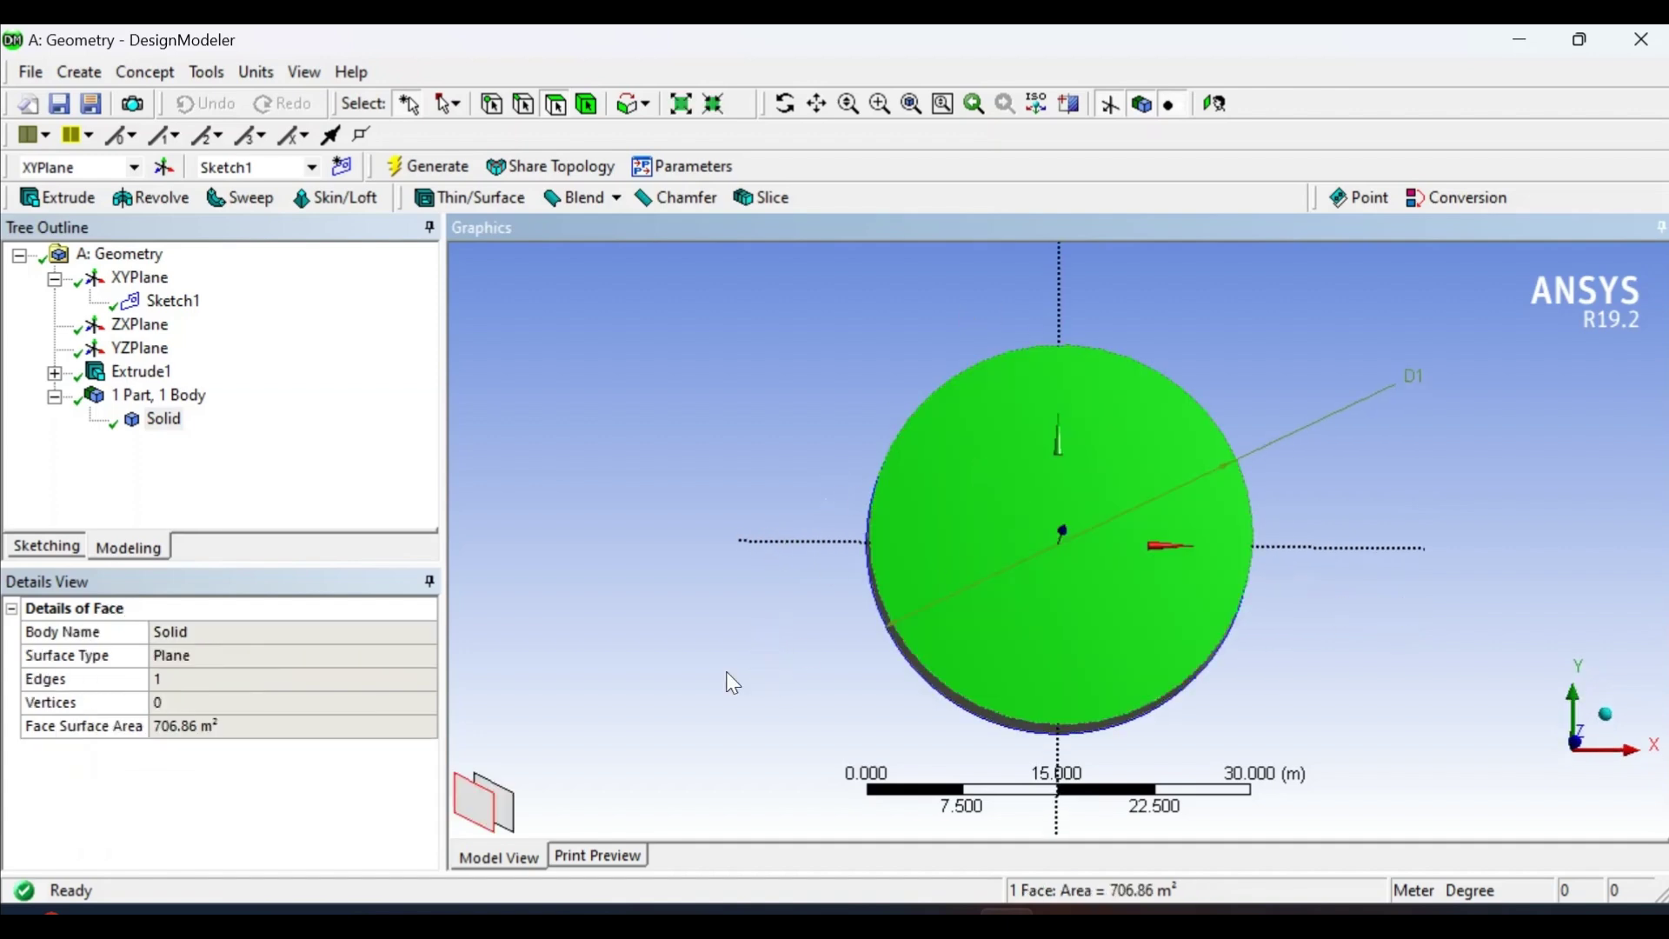
pyautogui.click(1214, 104)
pyautogui.click(69, 556)
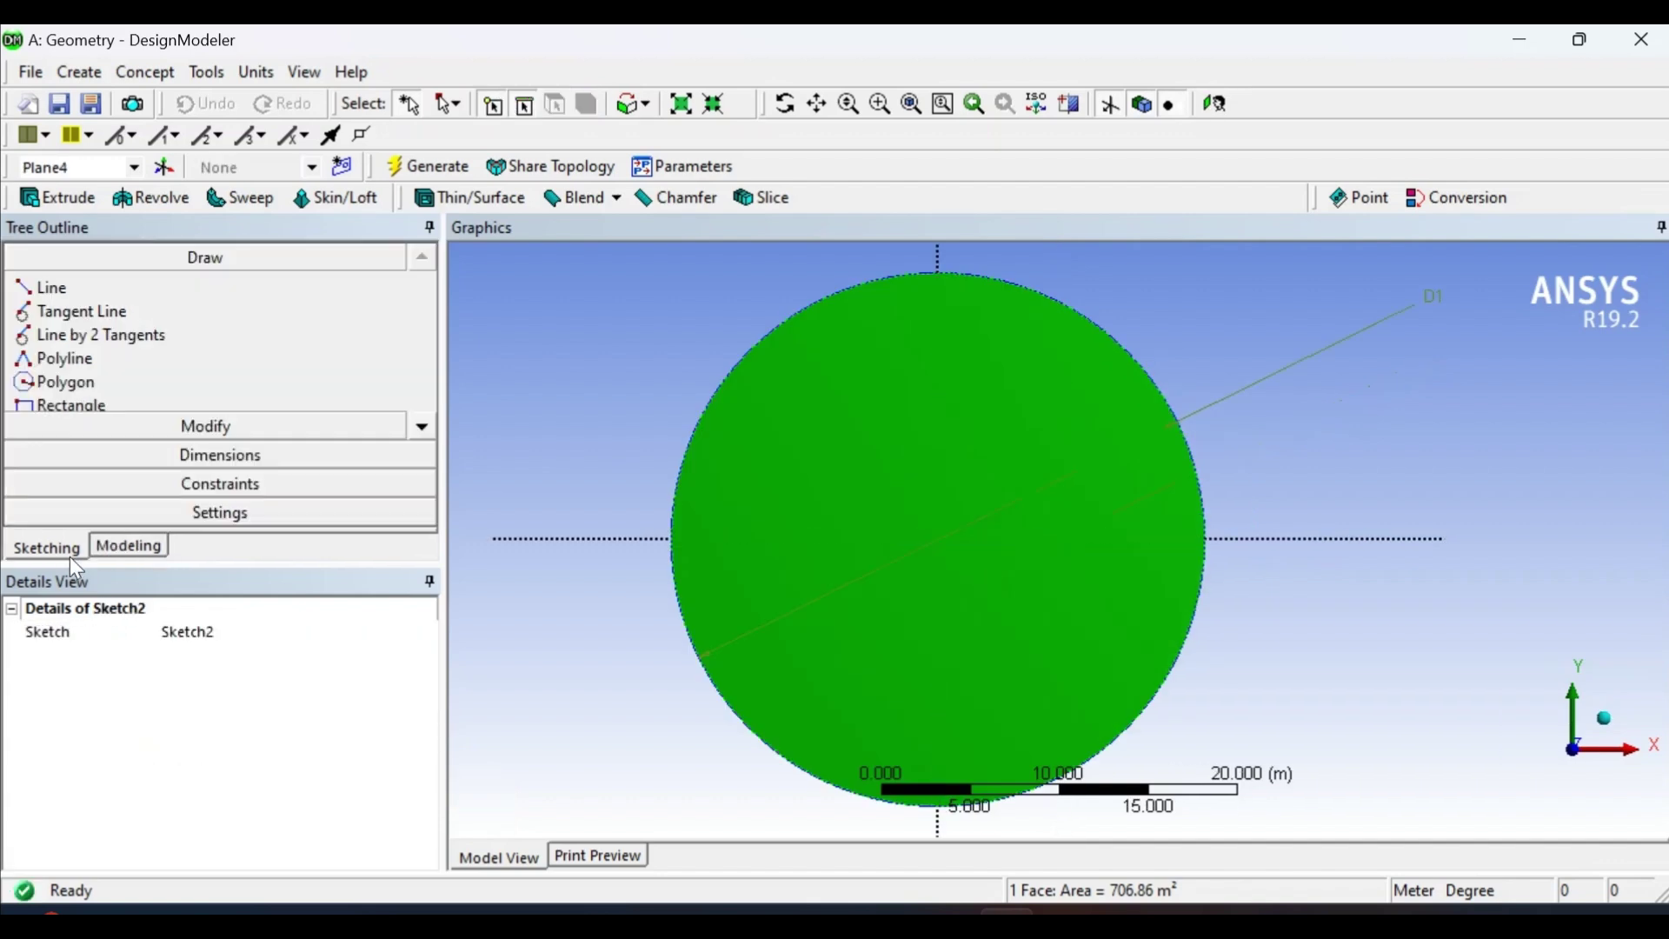
# - Sketch a circle about 21.5 m in diameter on the disc's upper face, centred on the origin
pyautogui.click(424, 426)
pyautogui.click(424, 426)
pyautogui.click(424, 426)
pyautogui.click(107, 380)
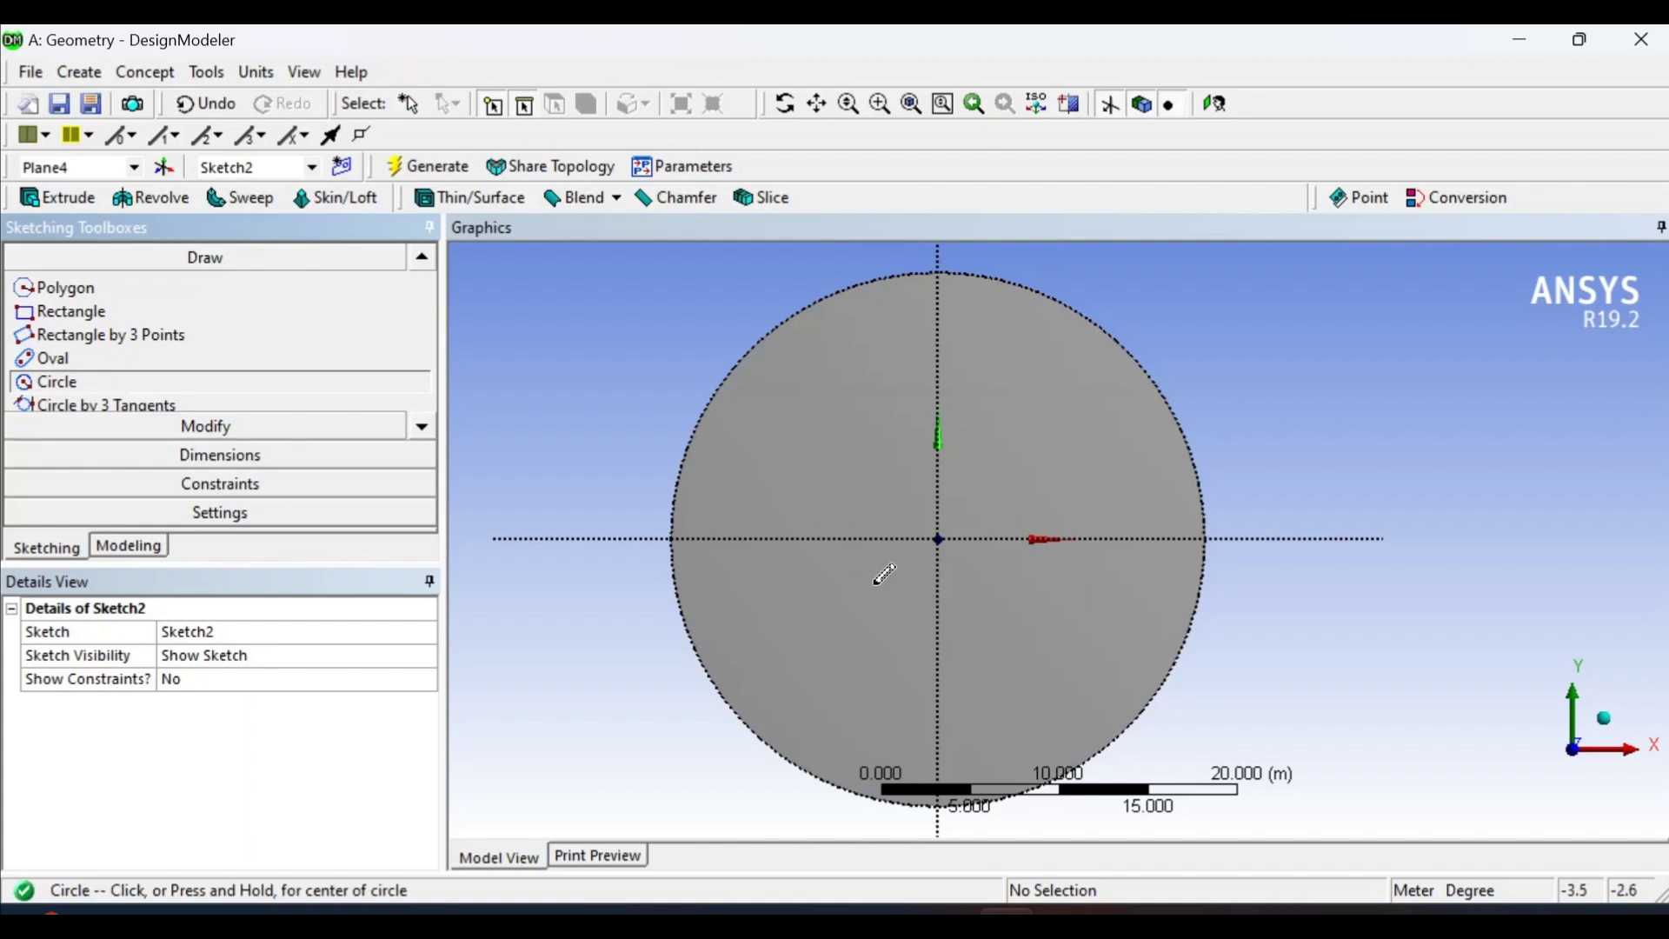
pyautogui.click(939, 539)
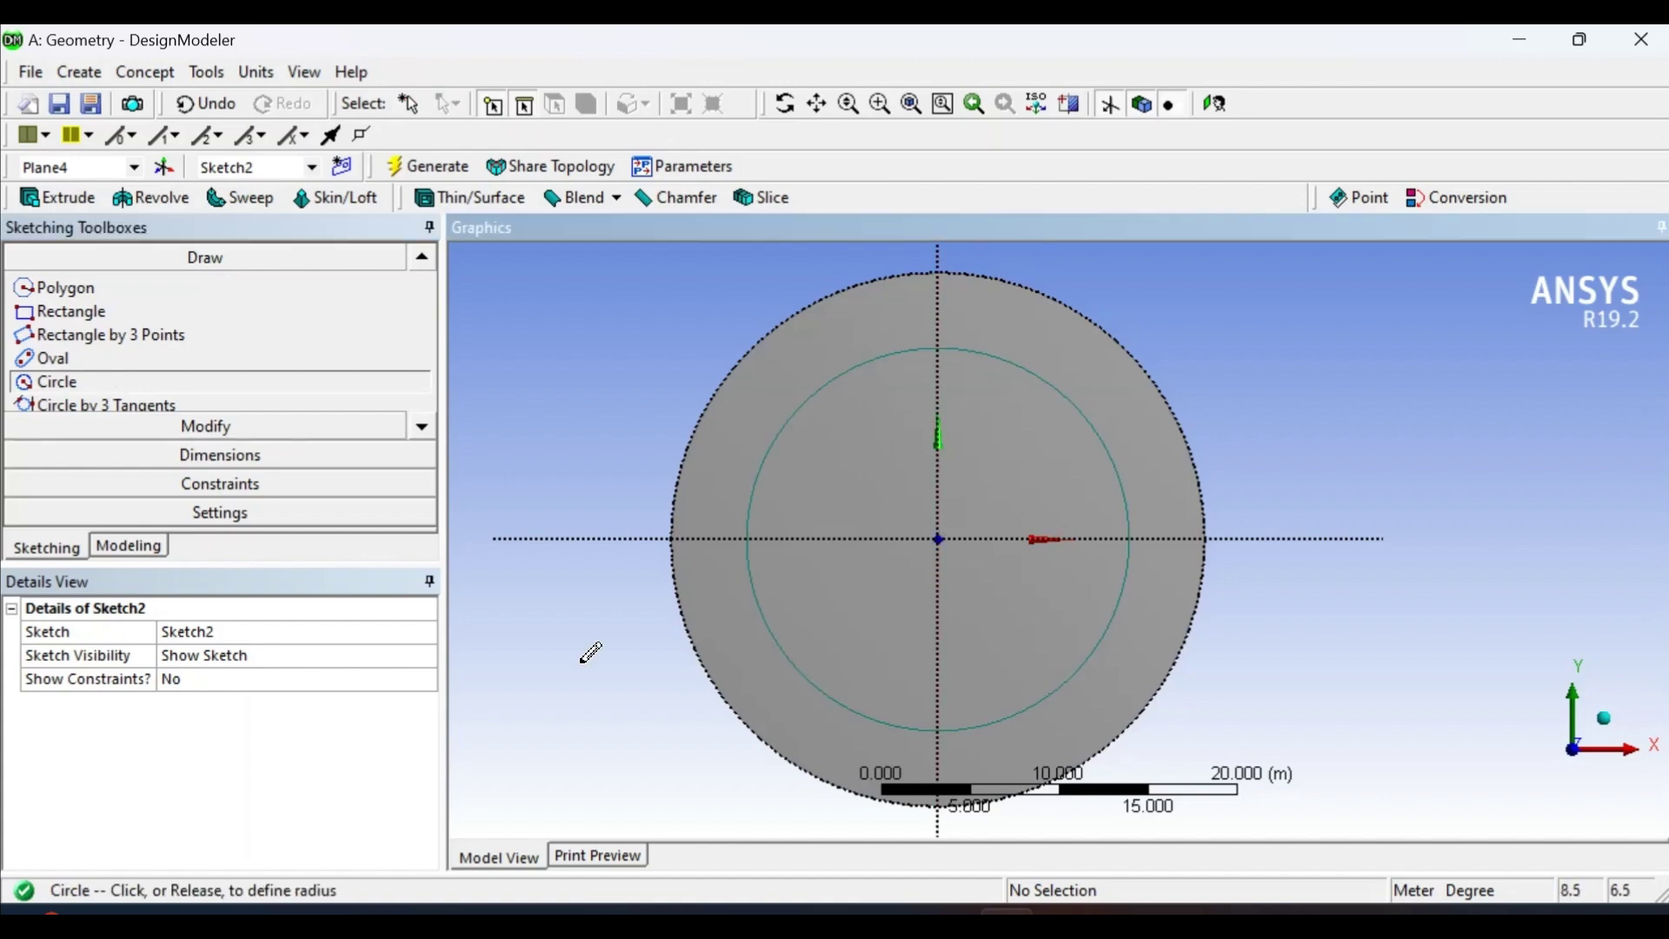
pyautogui.click(1074, 404)
# - Dimension the new circle's diameter and set it to 20 m
pyautogui.click(348, 454)
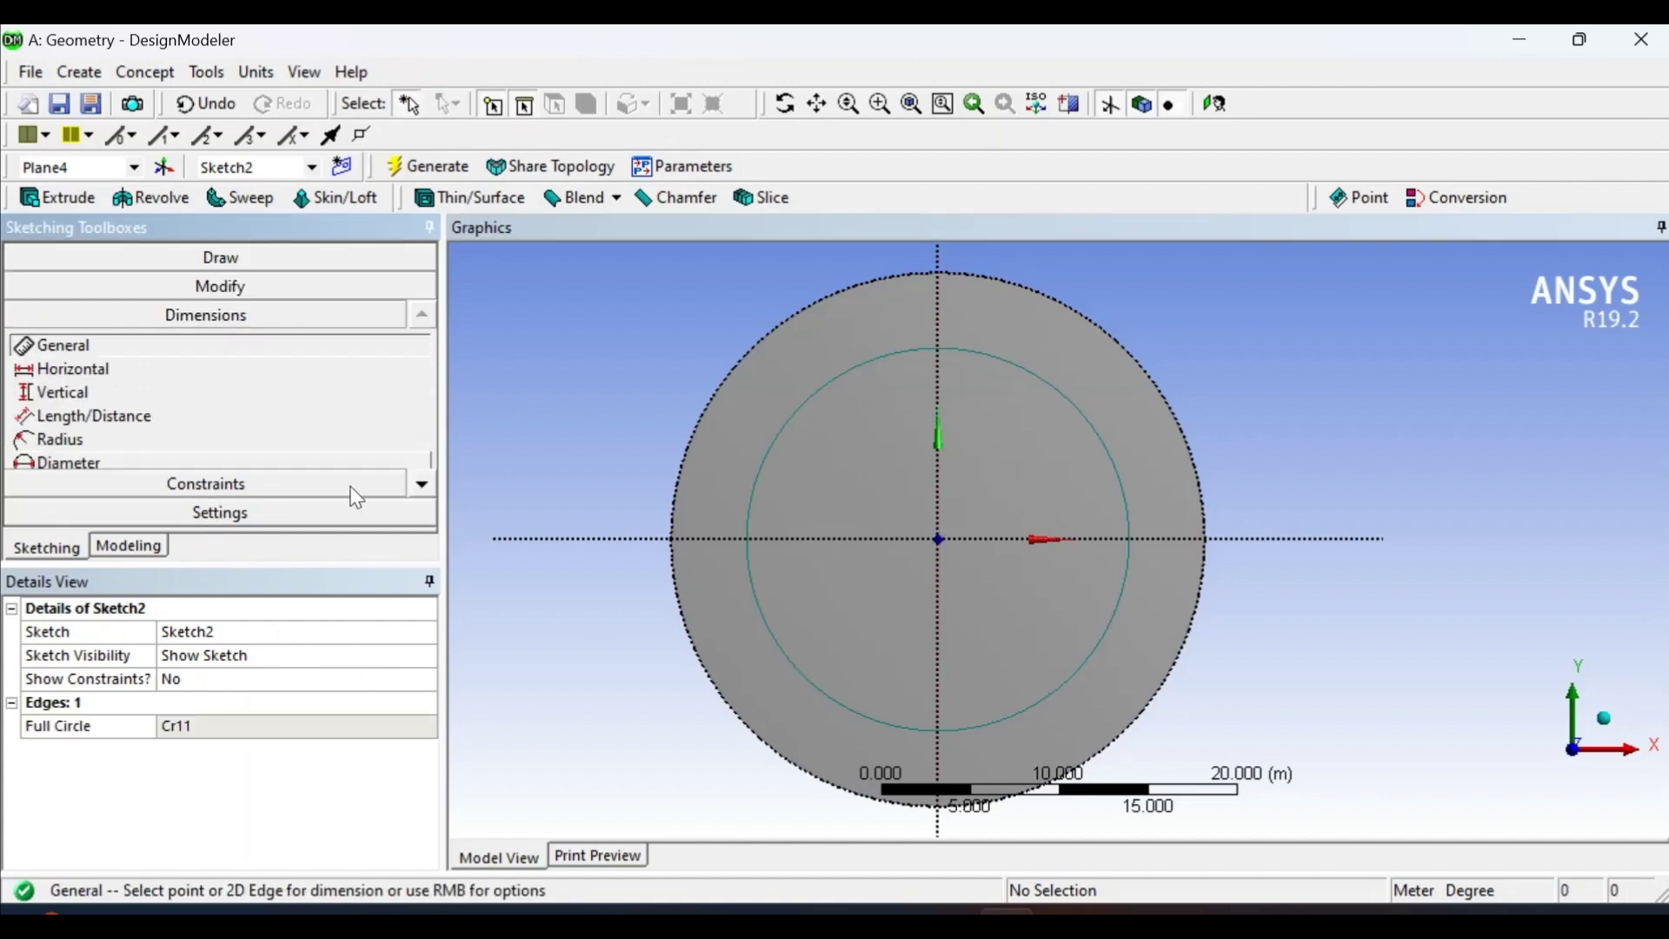
pyautogui.click(1107, 466)
pyautogui.click(1305, 383)
pyautogui.click(209, 725)
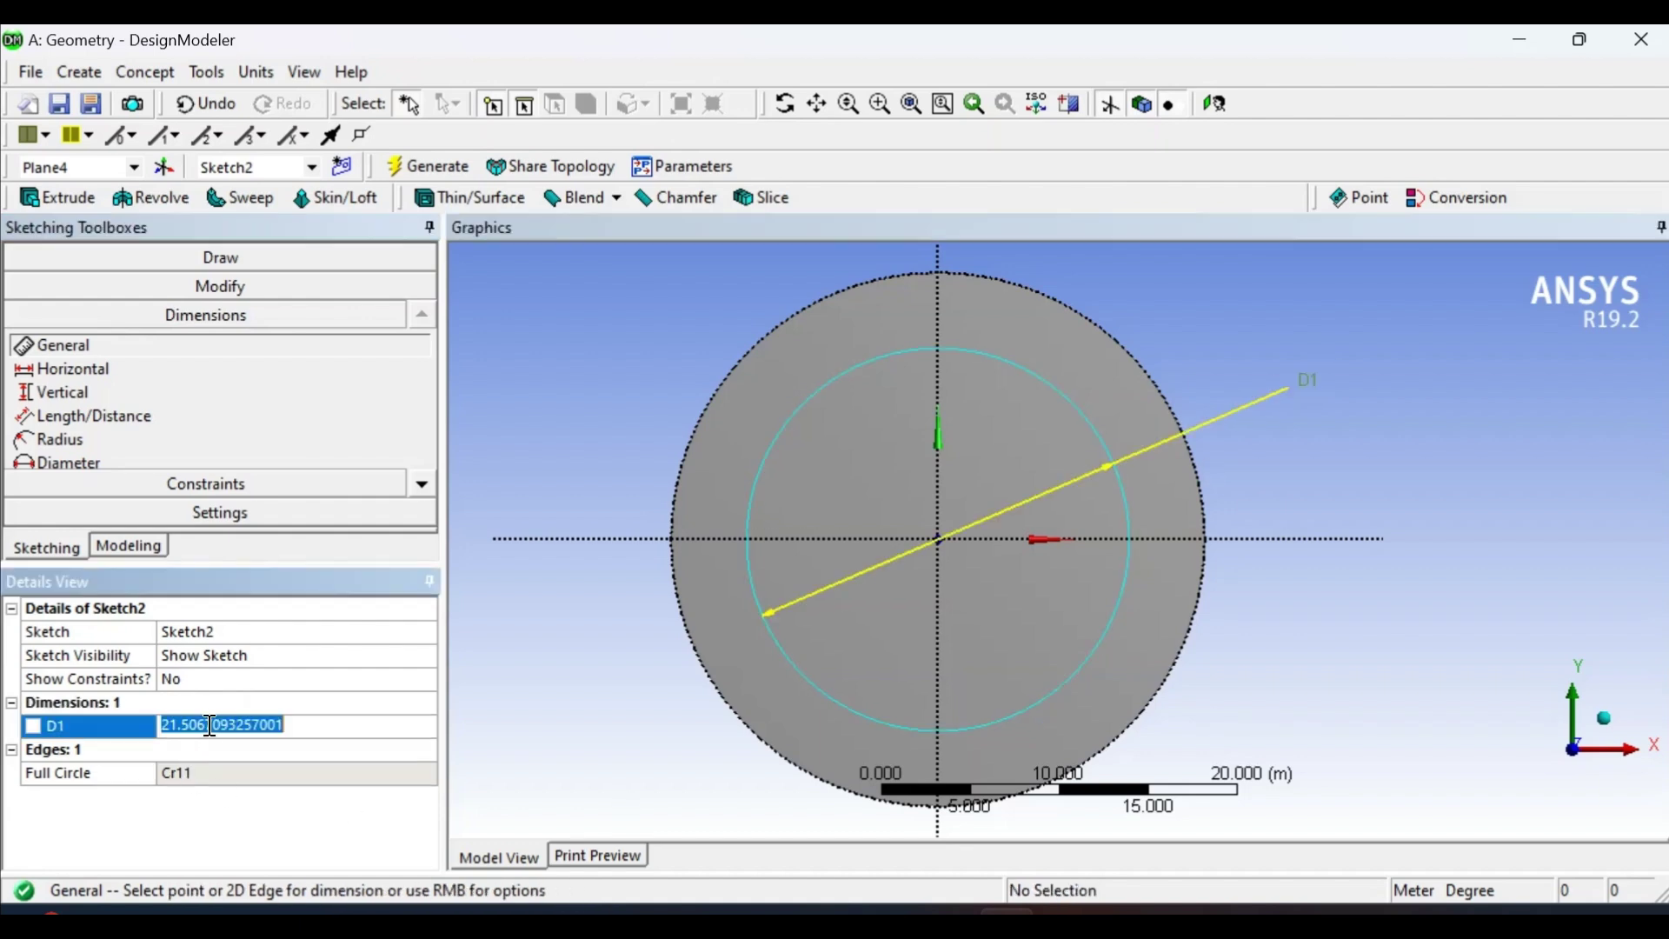
pyautogui.write('20')
pyautogui.press('Return')
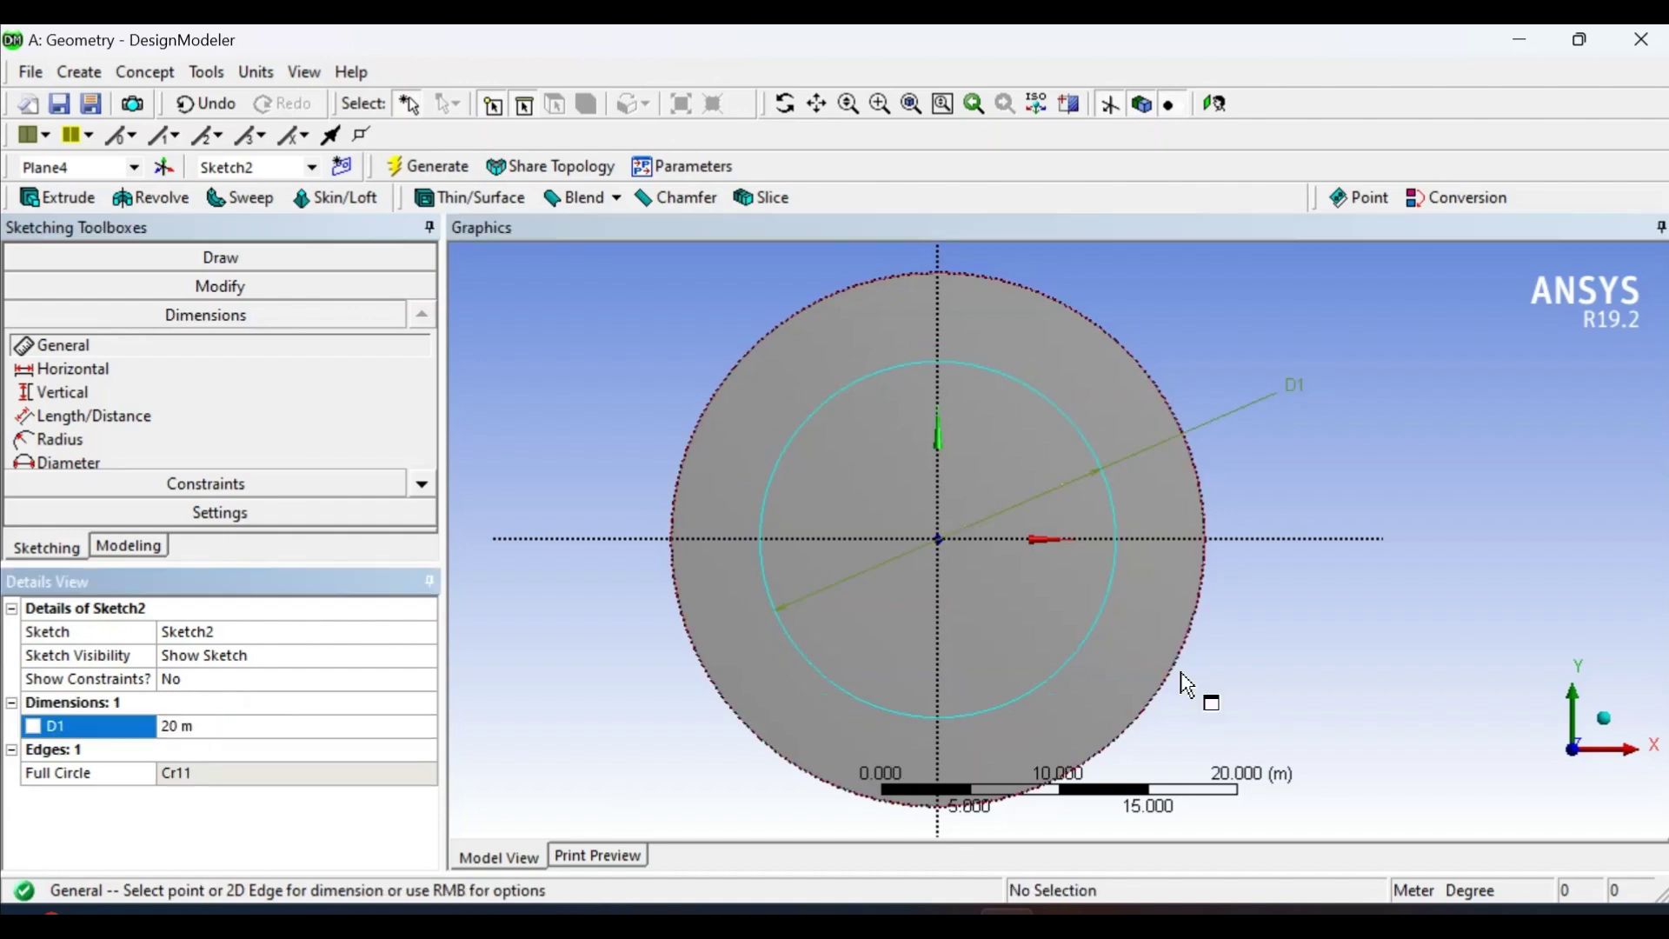
pyautogui.click(1403, 502)
# - Start a new extrusion with the 20 m circle's sketch as its geometry
pyautogui.click(128, 548)
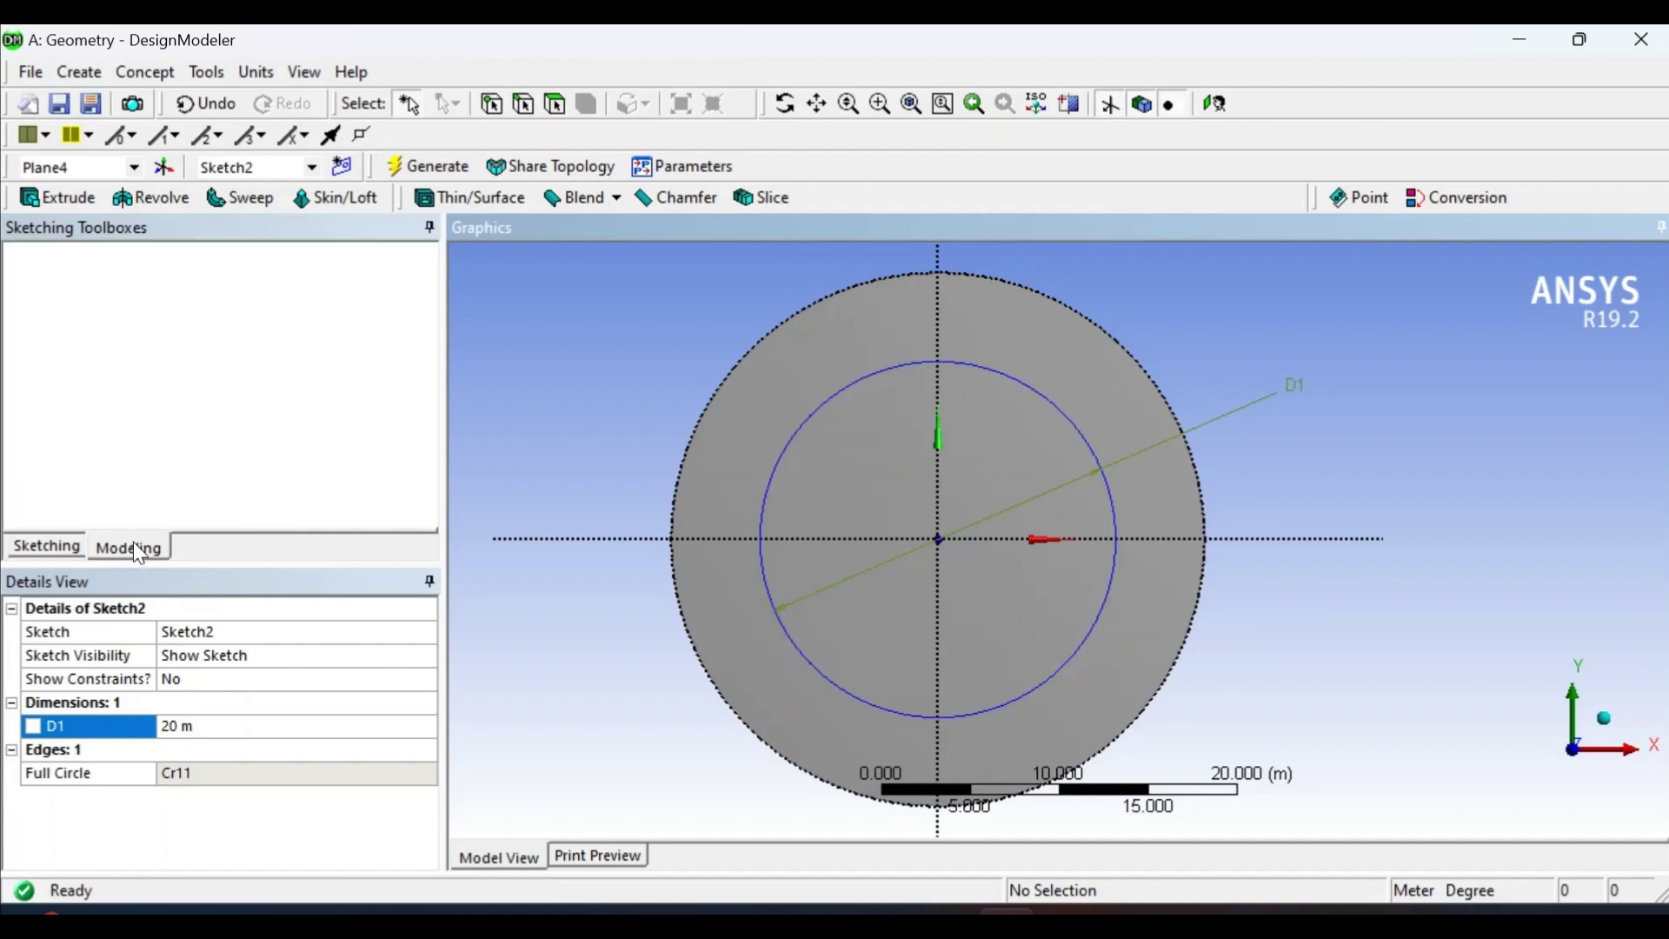
pyautogui.click(134, 396)
pyautogui.click(157, 420)
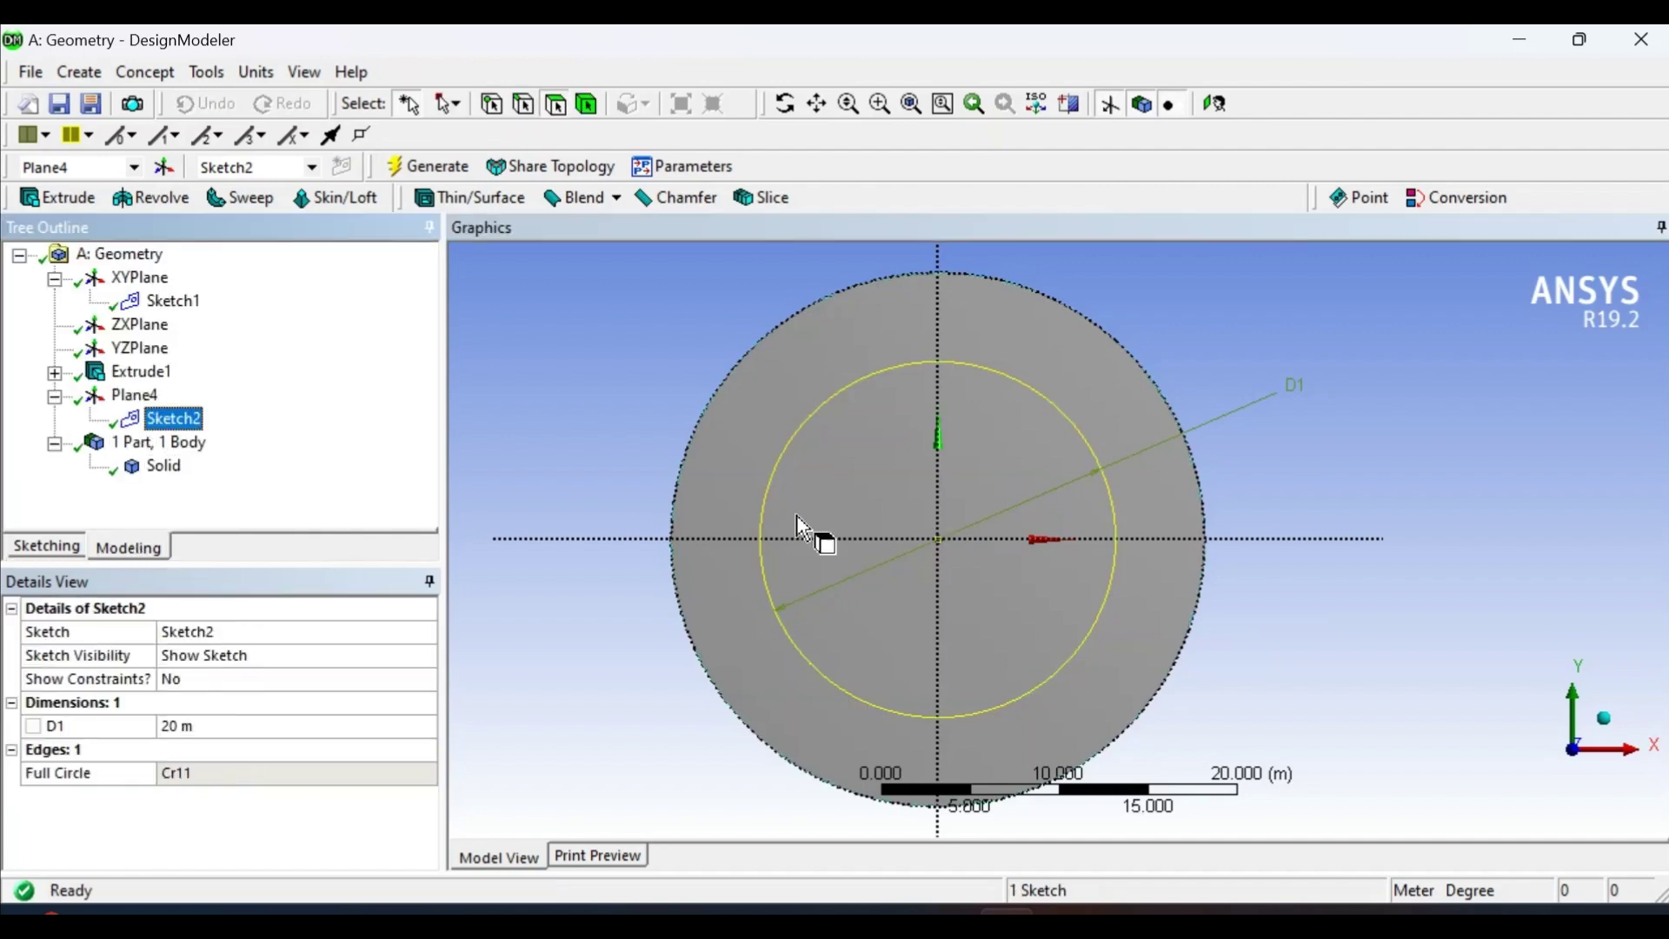
pyautogui.click(71, 199)
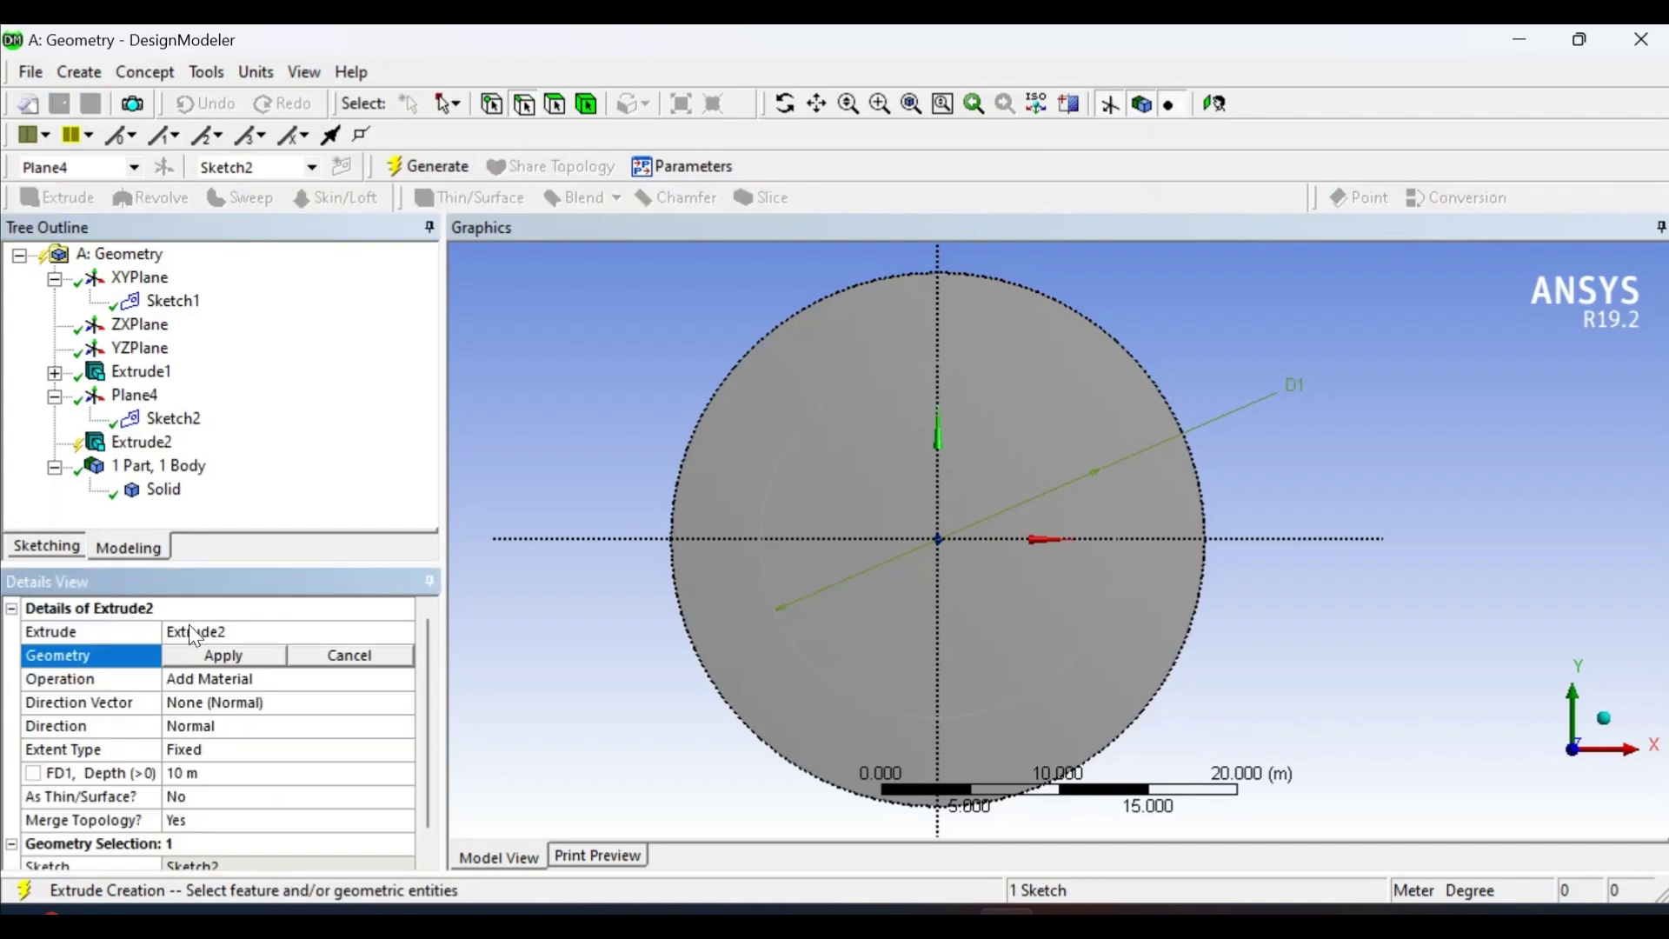
pyautogui.click(178, 419)
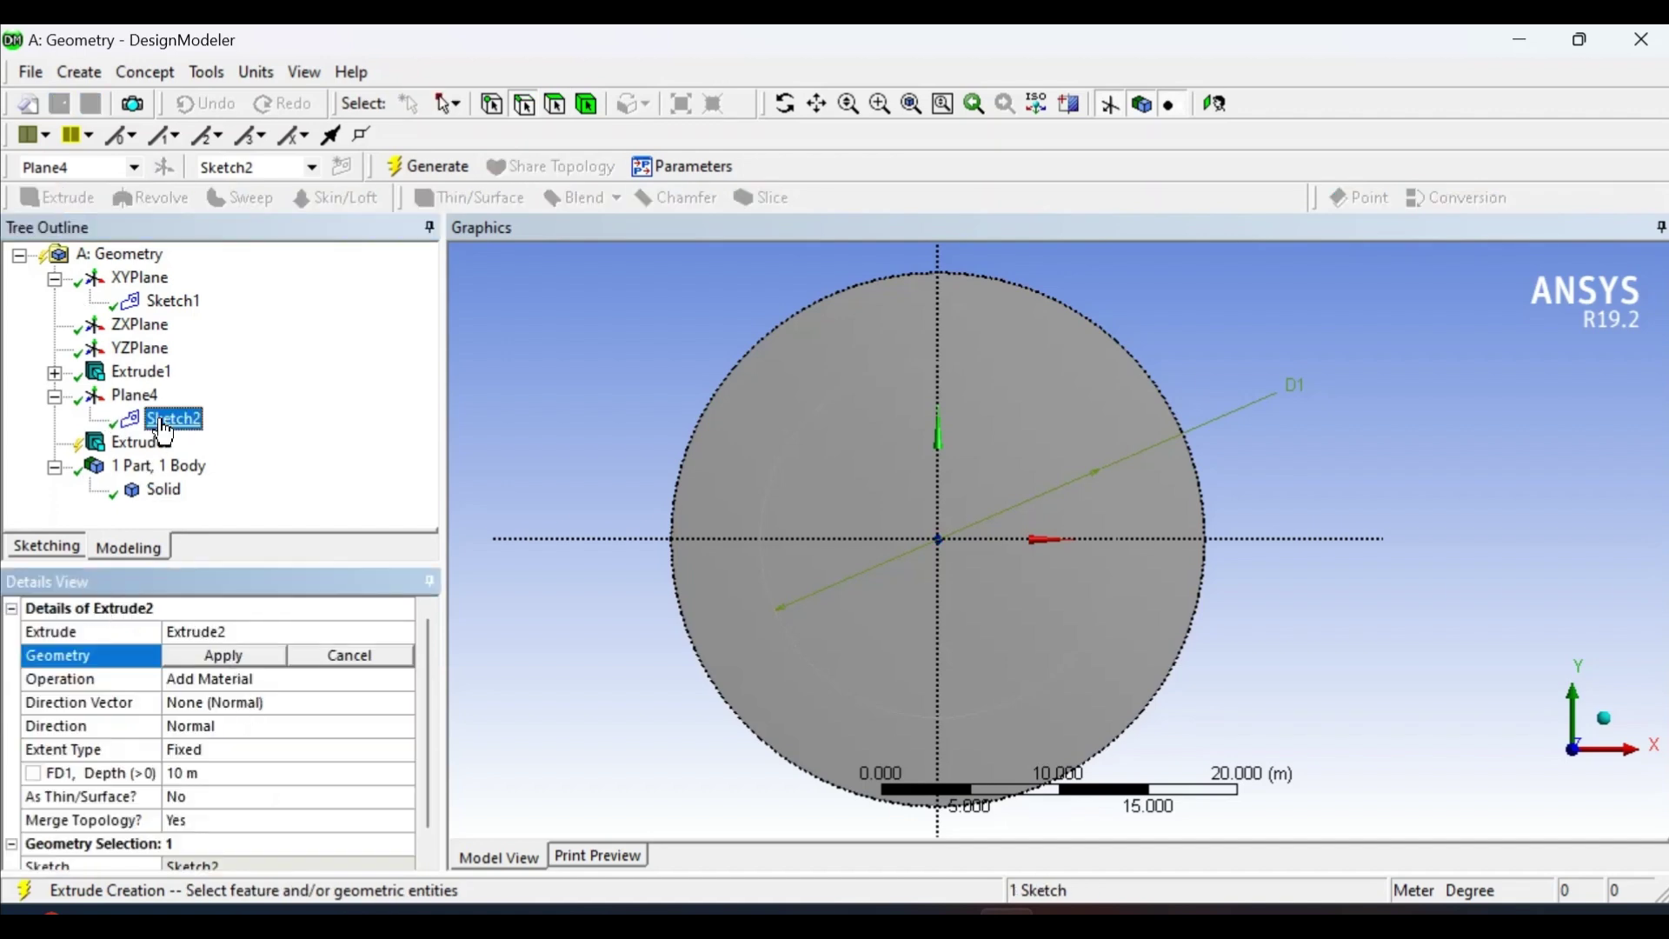
pyautogui.click(211, 656)
# - Set the extrusion's operation to Add Frozen and generate it with a depth of 10 m
pyautogui.click(248, 680)
pyautogui.click(261, 679)
pyautogui.click(202, 699)
pyautogui.moveTo(570, 707); pyautogui.dragTo(1175, 416, button='middle')
pyautogui.scroll(-1, 1175, 416)
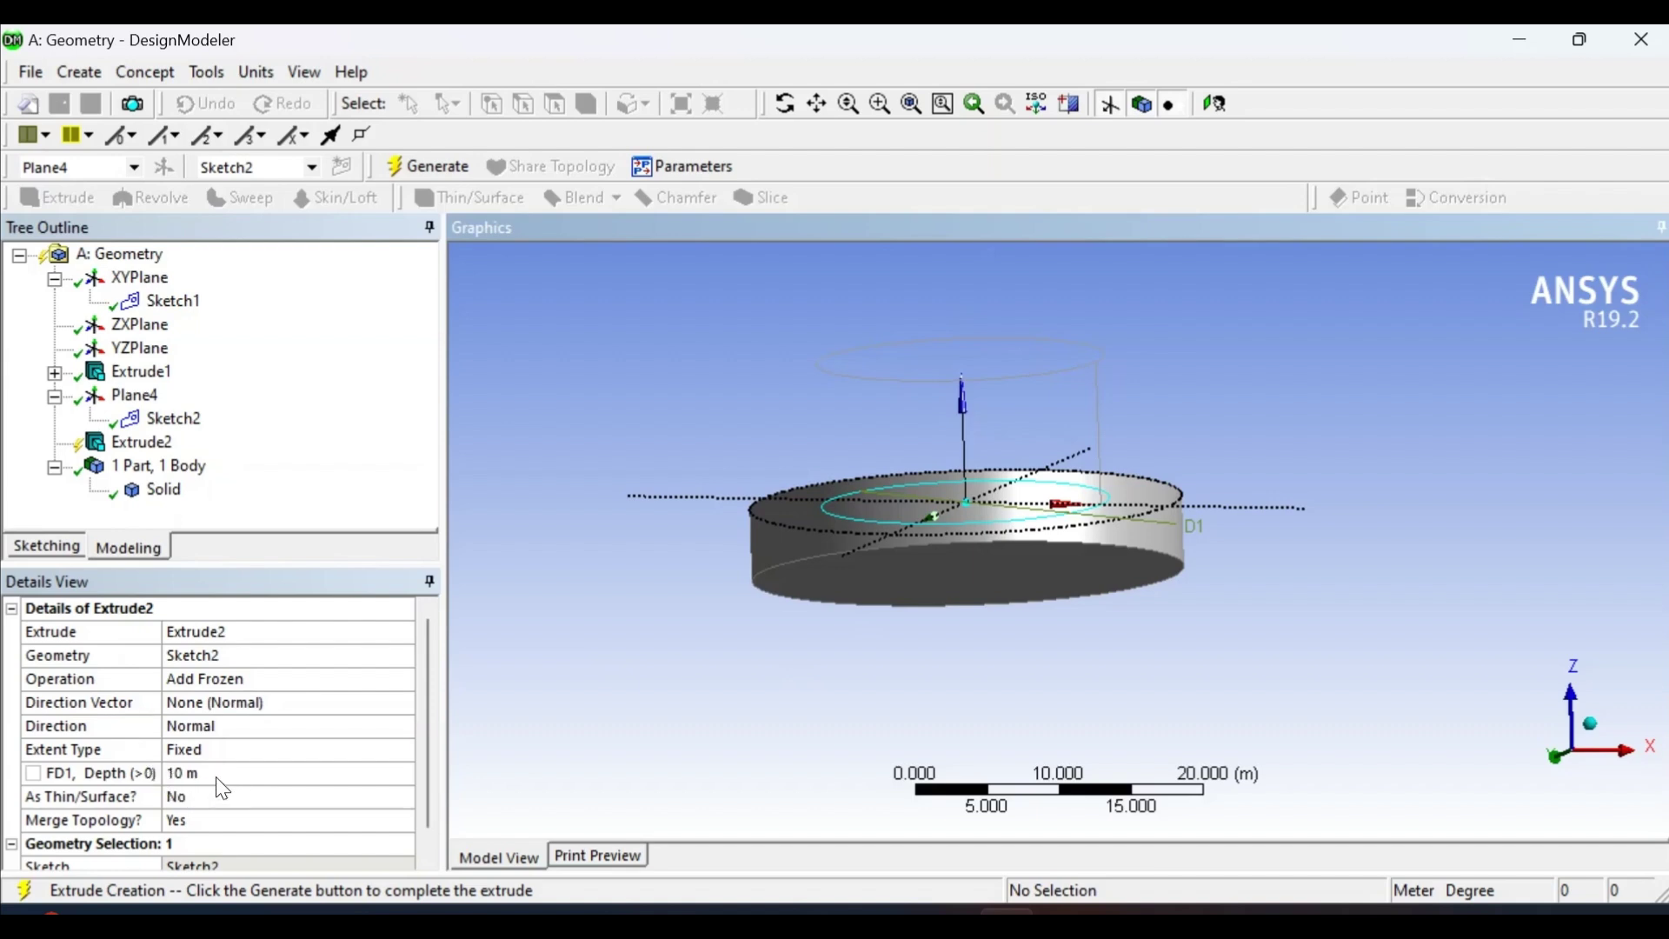
pyautogui.click(440, 170)
# - Examine the disc and the frozen cylinder as separate solids, comparing the details of each body
pyautogui.moveTo(805, 436); pyautogui.dragTo(891, 584, button='middle')
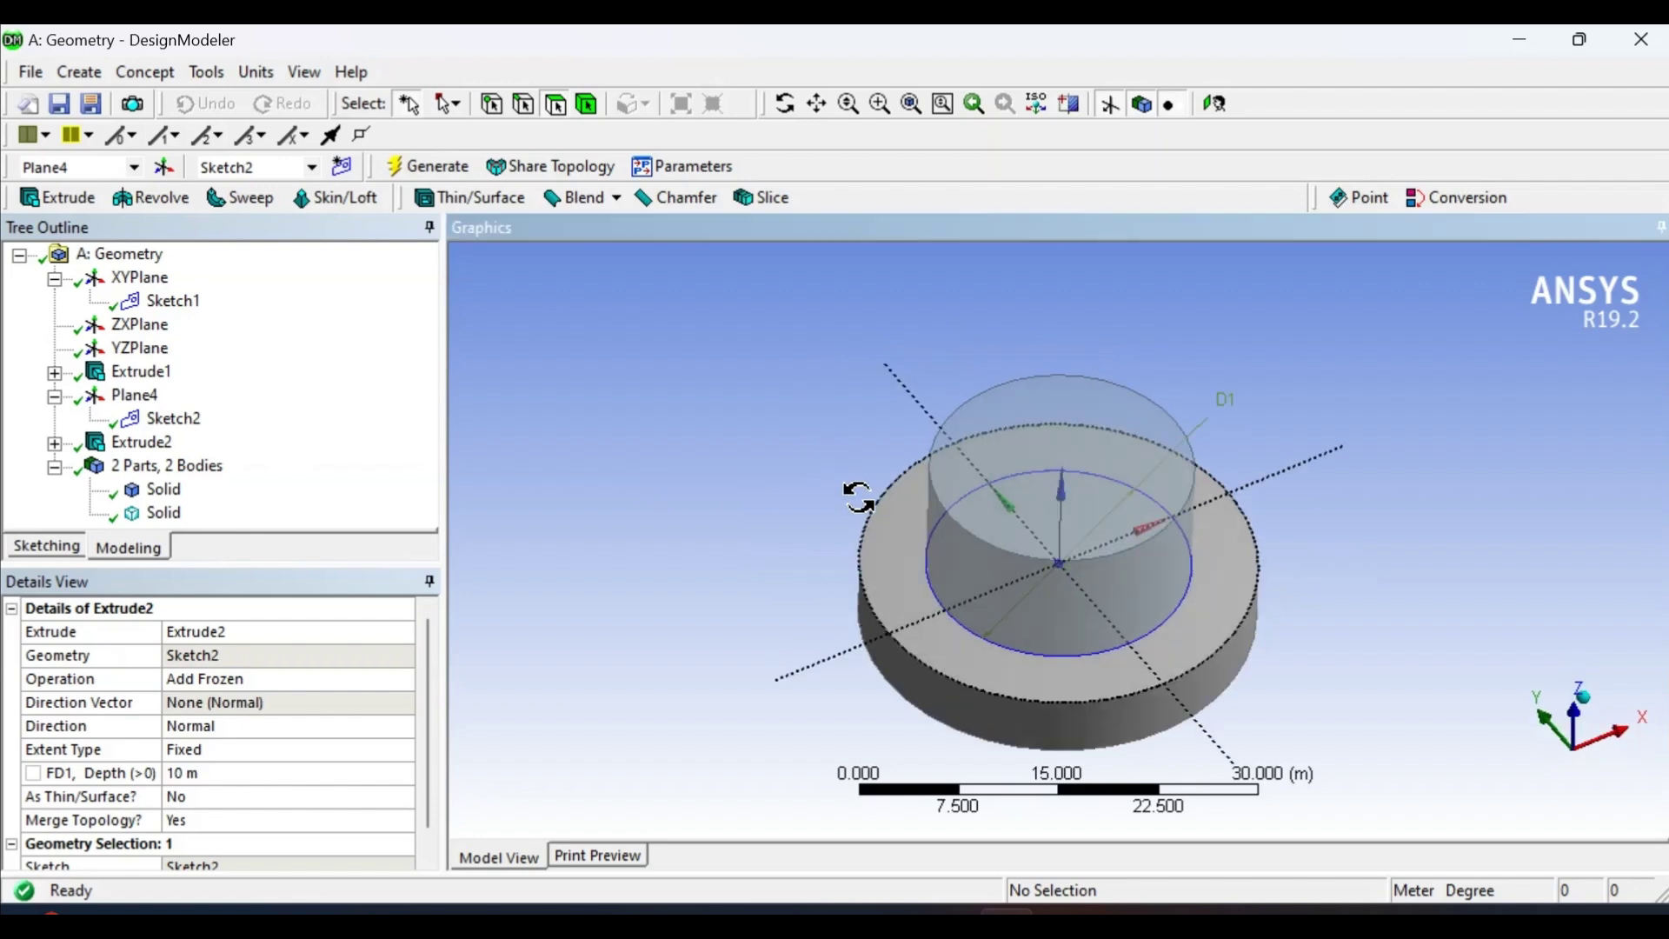
pyautogui.click(890, 584)
pyautogui.click(166, 515)
pyautogui.click(163, 489)
pyautogui.click(164, 514)
pyautogui.click(163, 489)
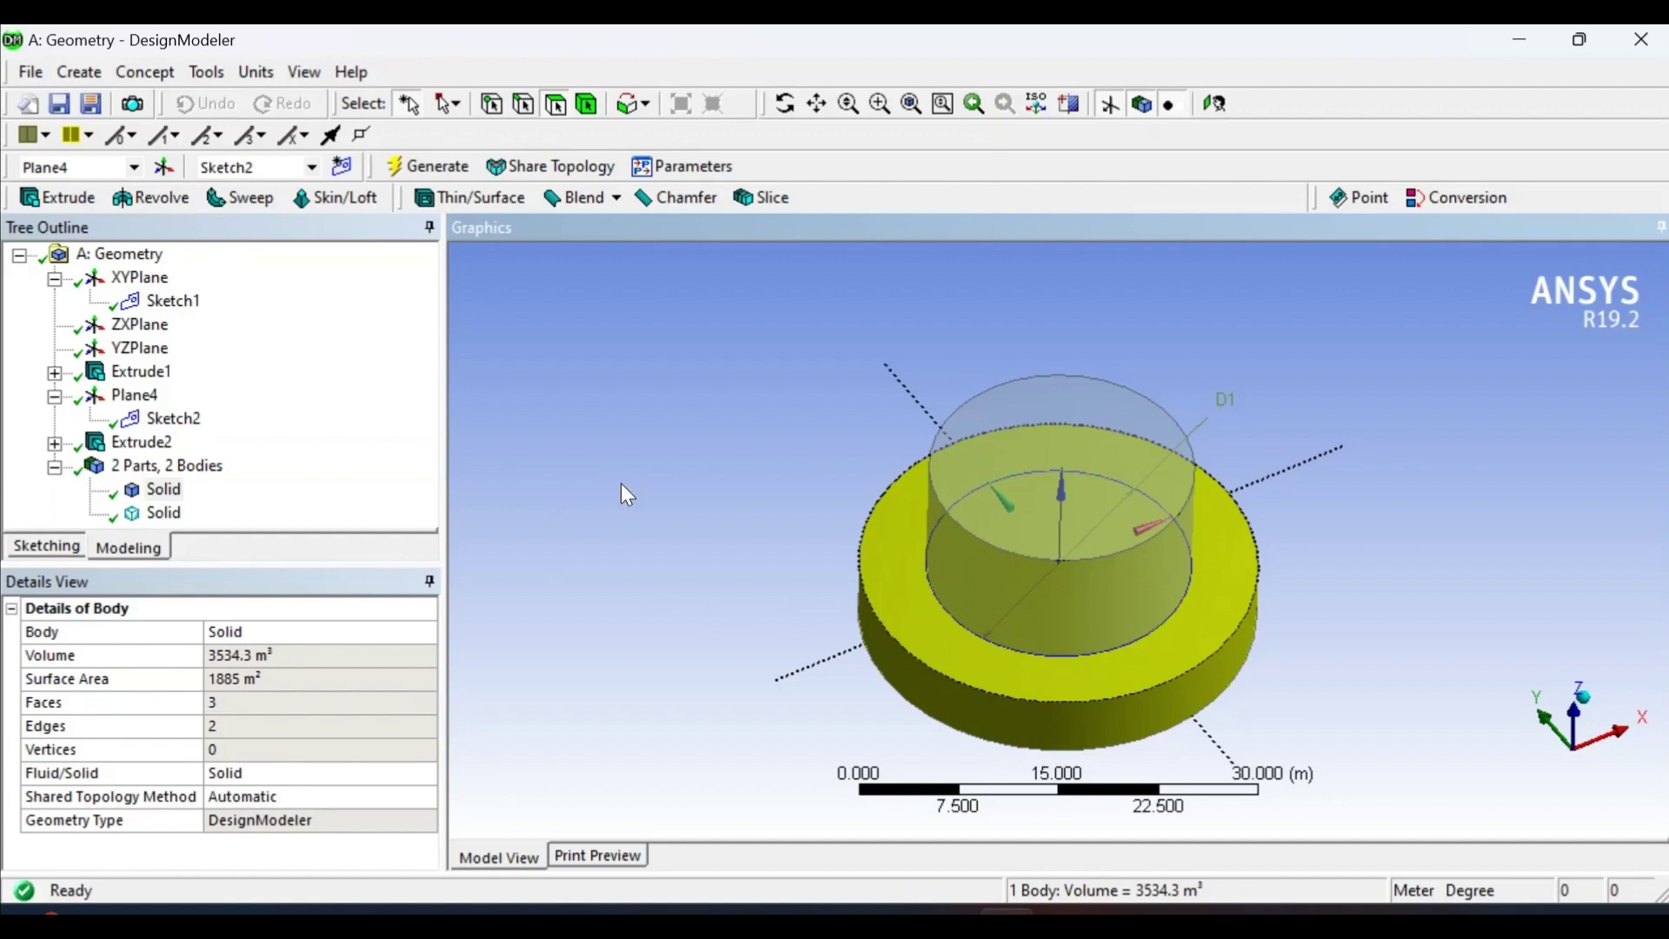
pyautogui.click(628, 495)
pyautogui.moveTo(685, 506); pyautogui.dragTo(663, 447, button='middle')
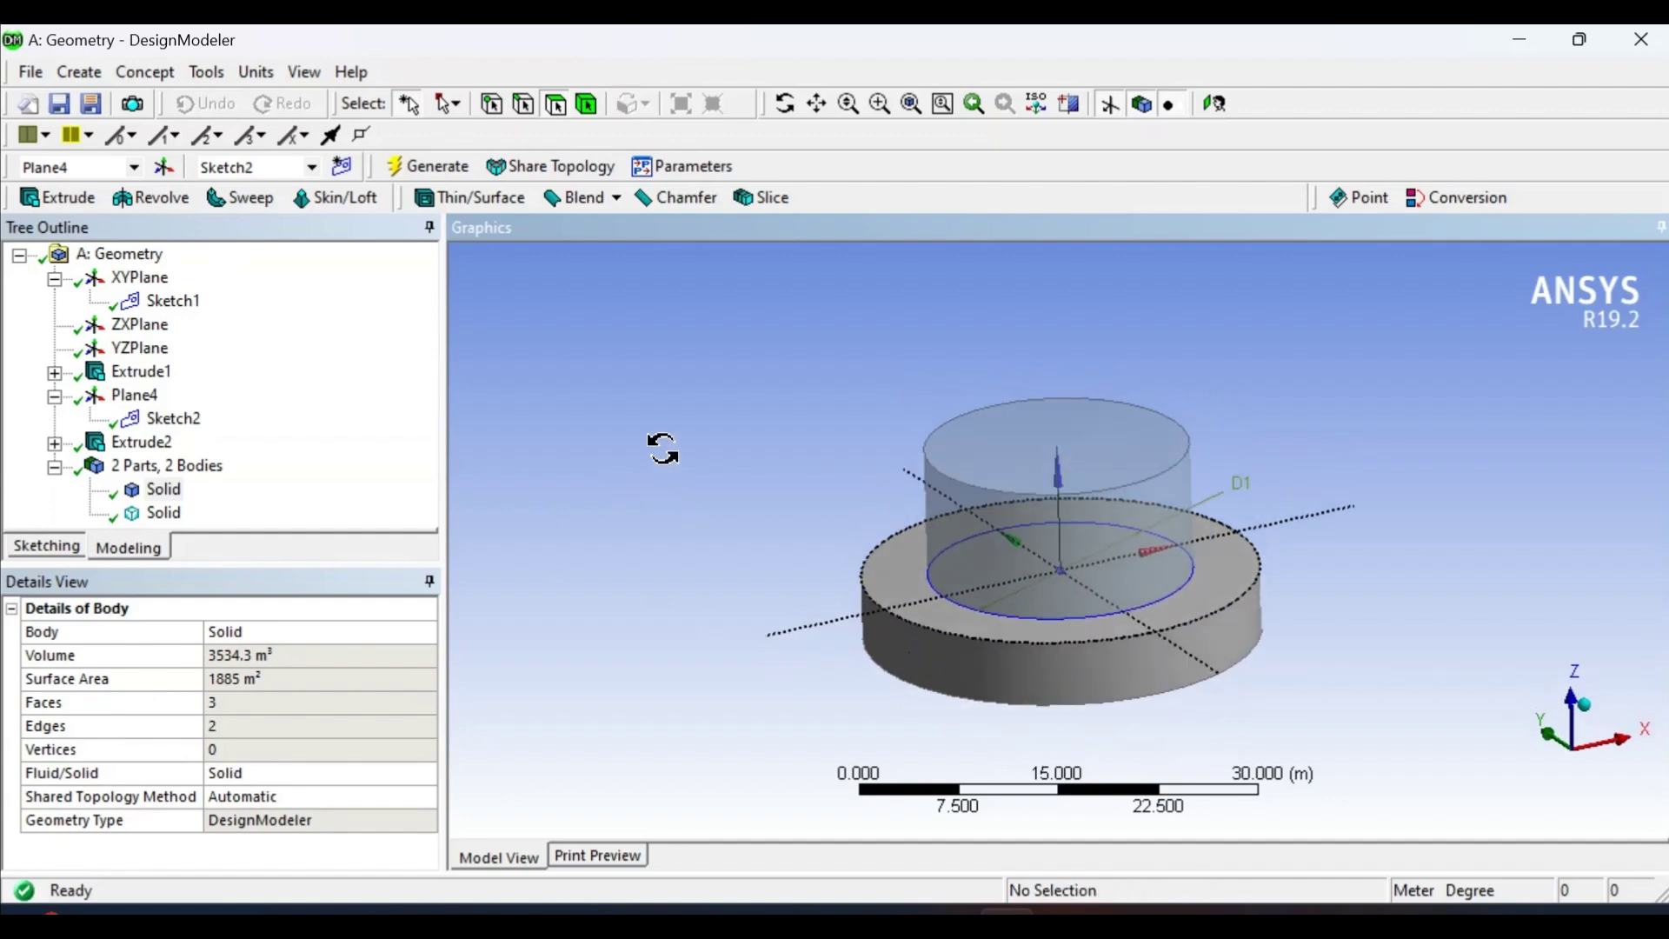
pyautogui.click(166, 490)
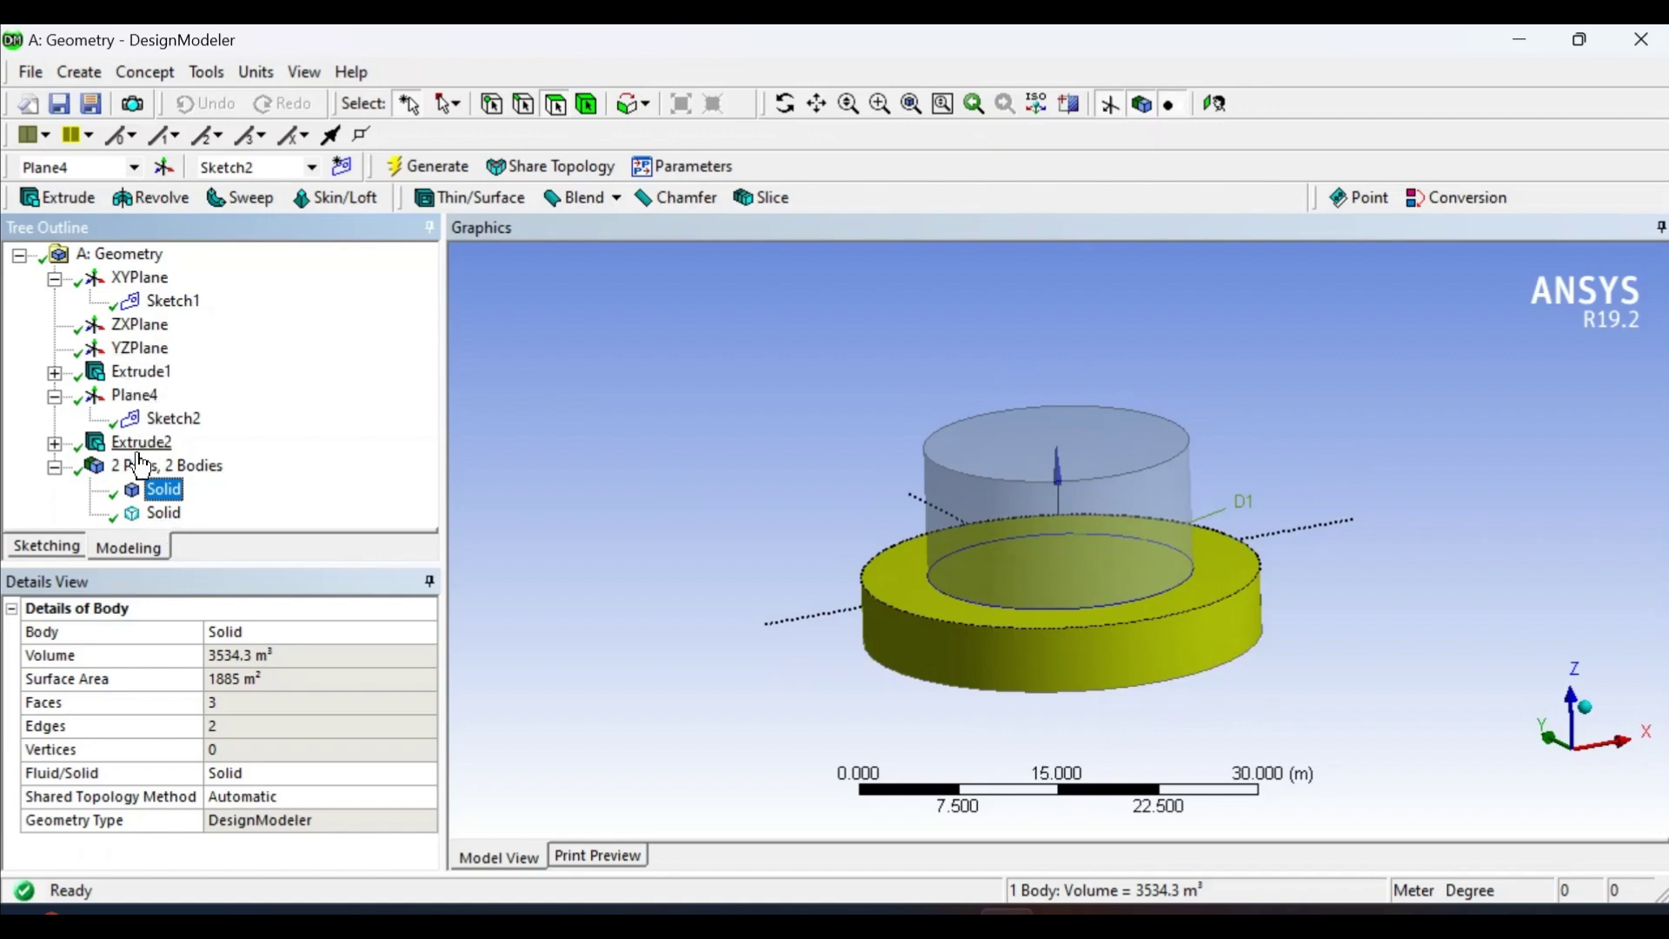
pyautogui.click(161, 513)
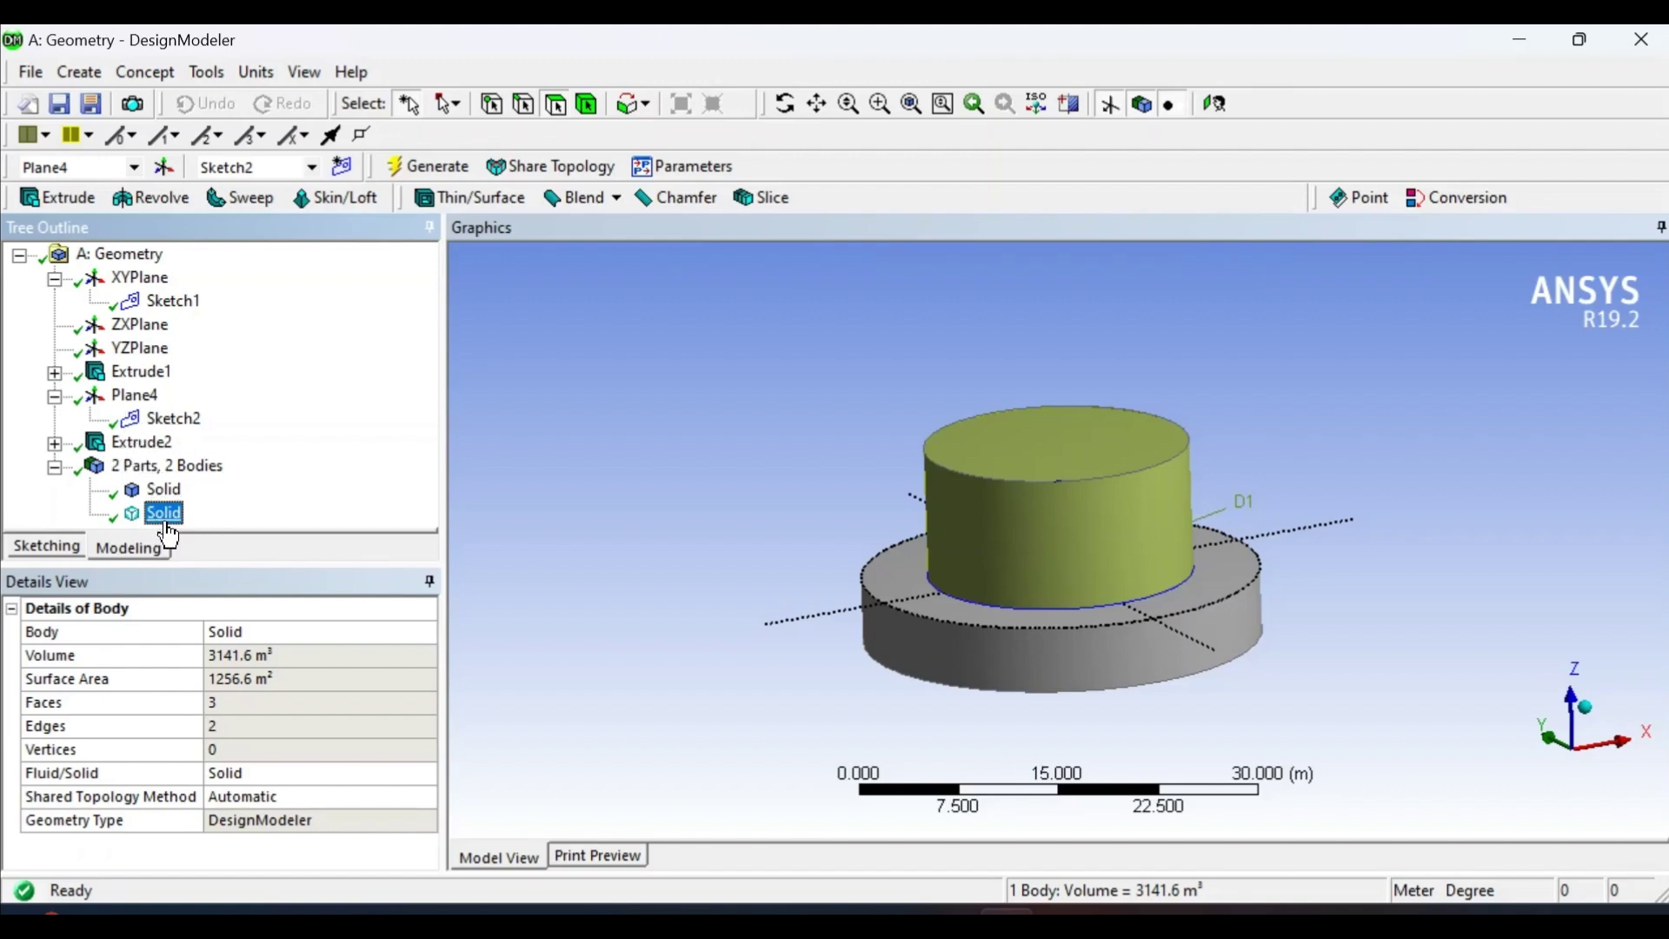
pyautogui.click(163, 490)
pyautogui.click(159, 515)
pyautogui.click(164, 489)
pyautogui.click(162, 513)
pyautogui.click(163, 490)
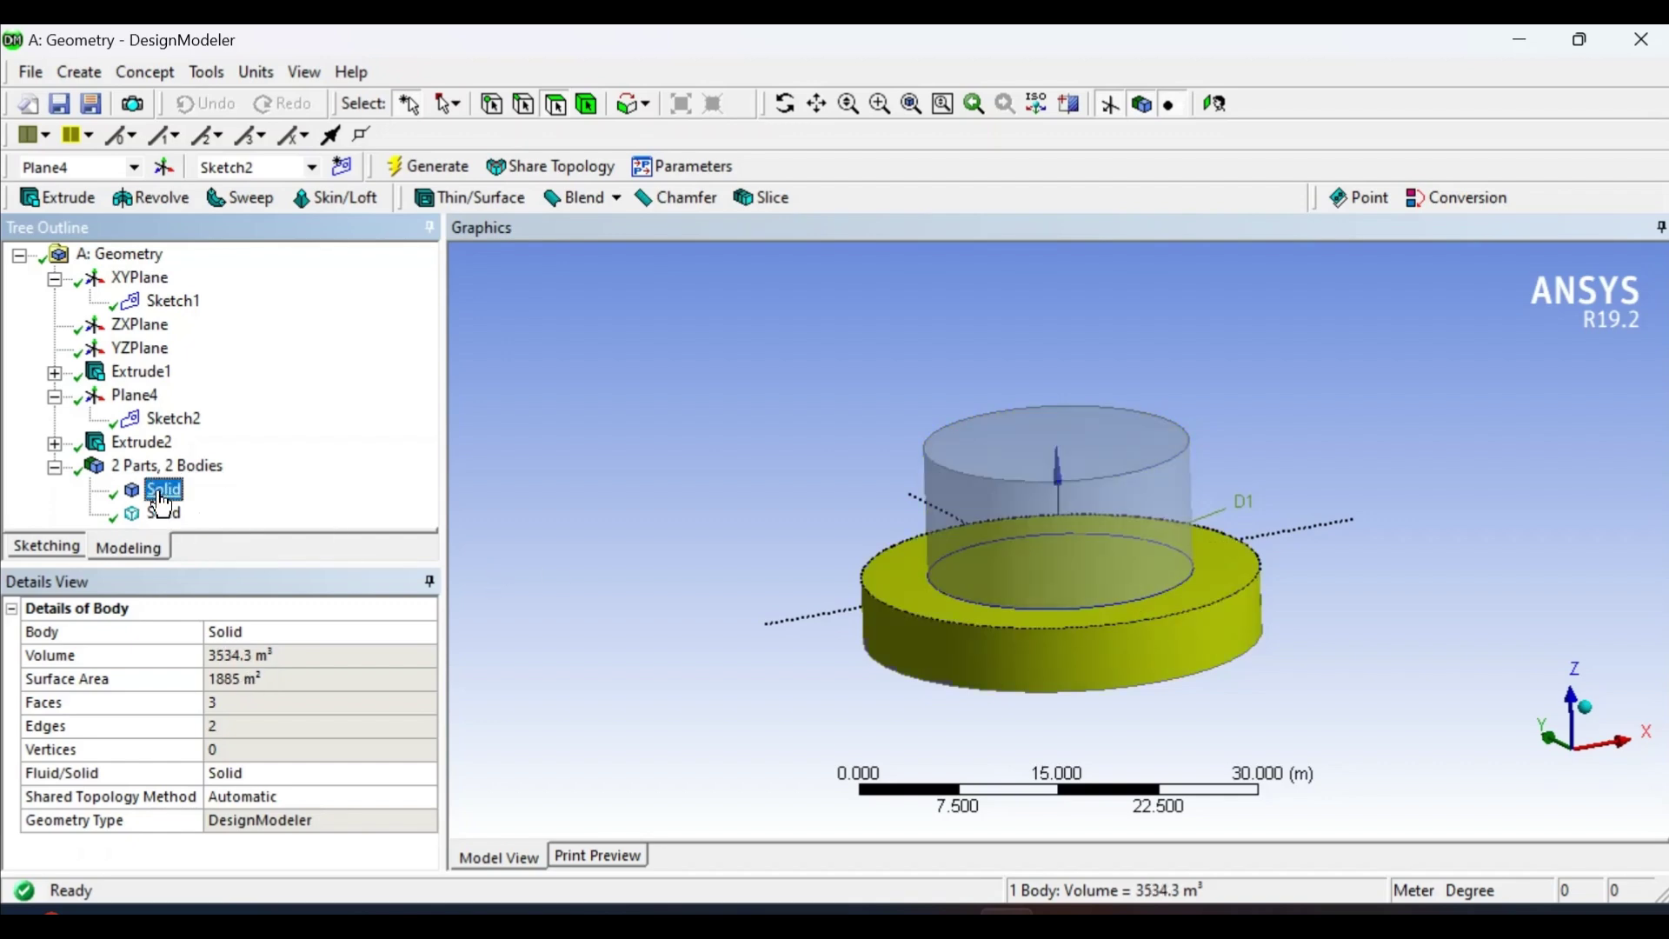
# - Reopen the cylinder's extrusion for editing and regenerate it with the Add Material operation
pyautogui.click(151, 450)
pyautogui.rightClick(153, 450)
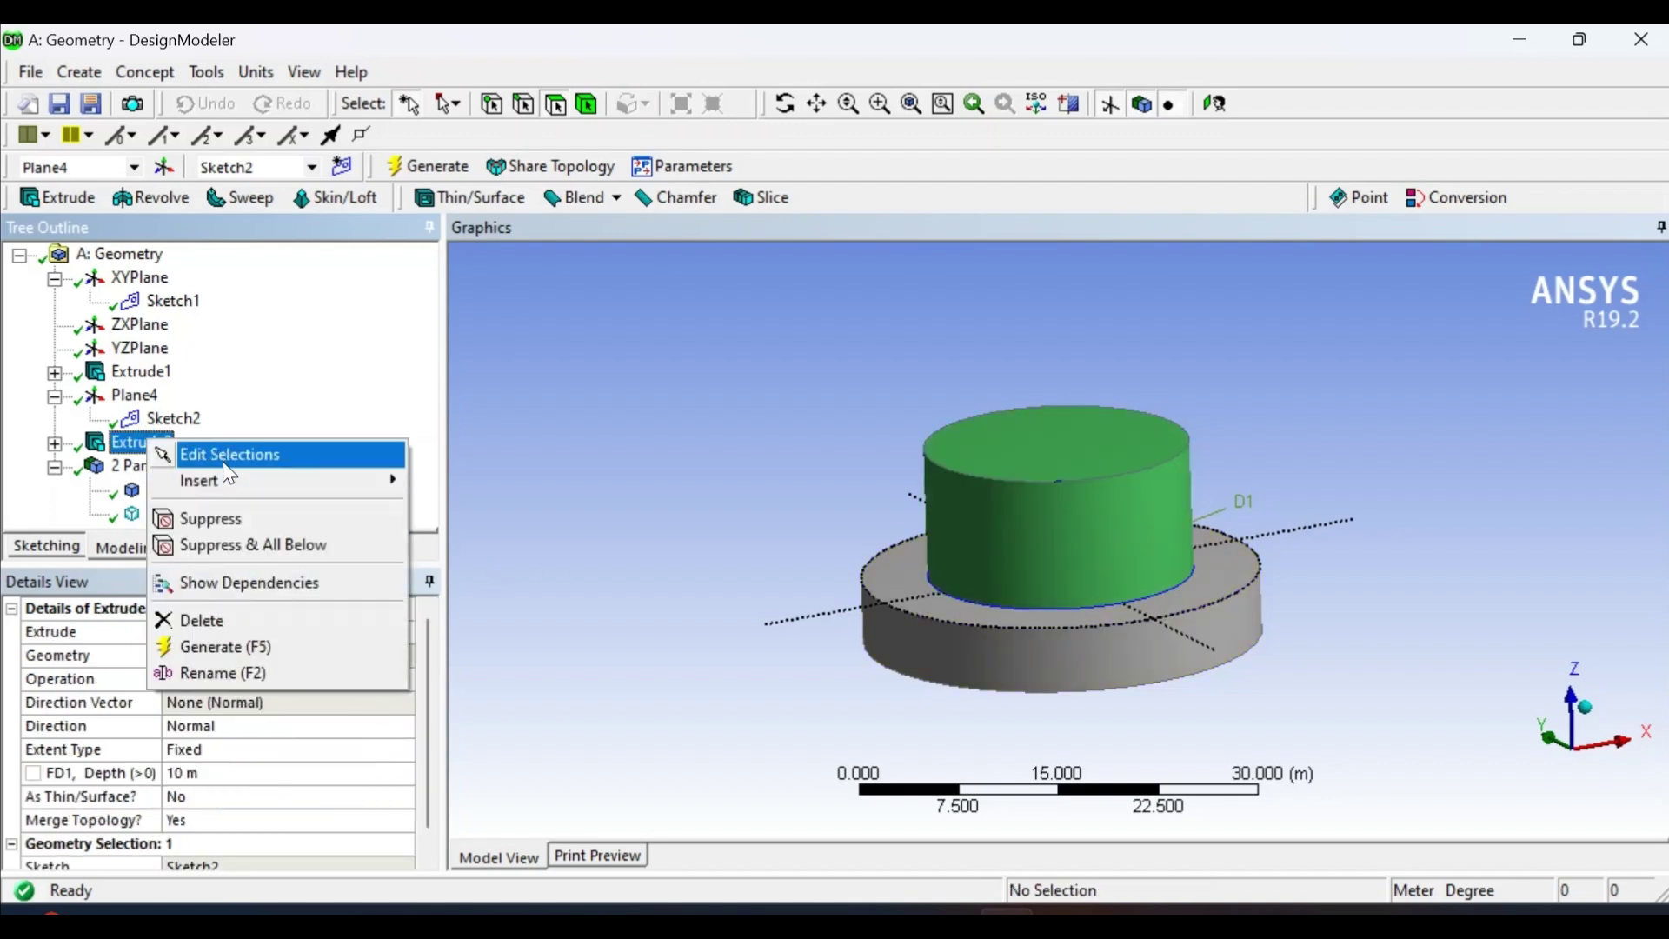
pyautogui.click(223, 454)
pyautogui.click(218, 654)
pyautogui.click(404, 679)
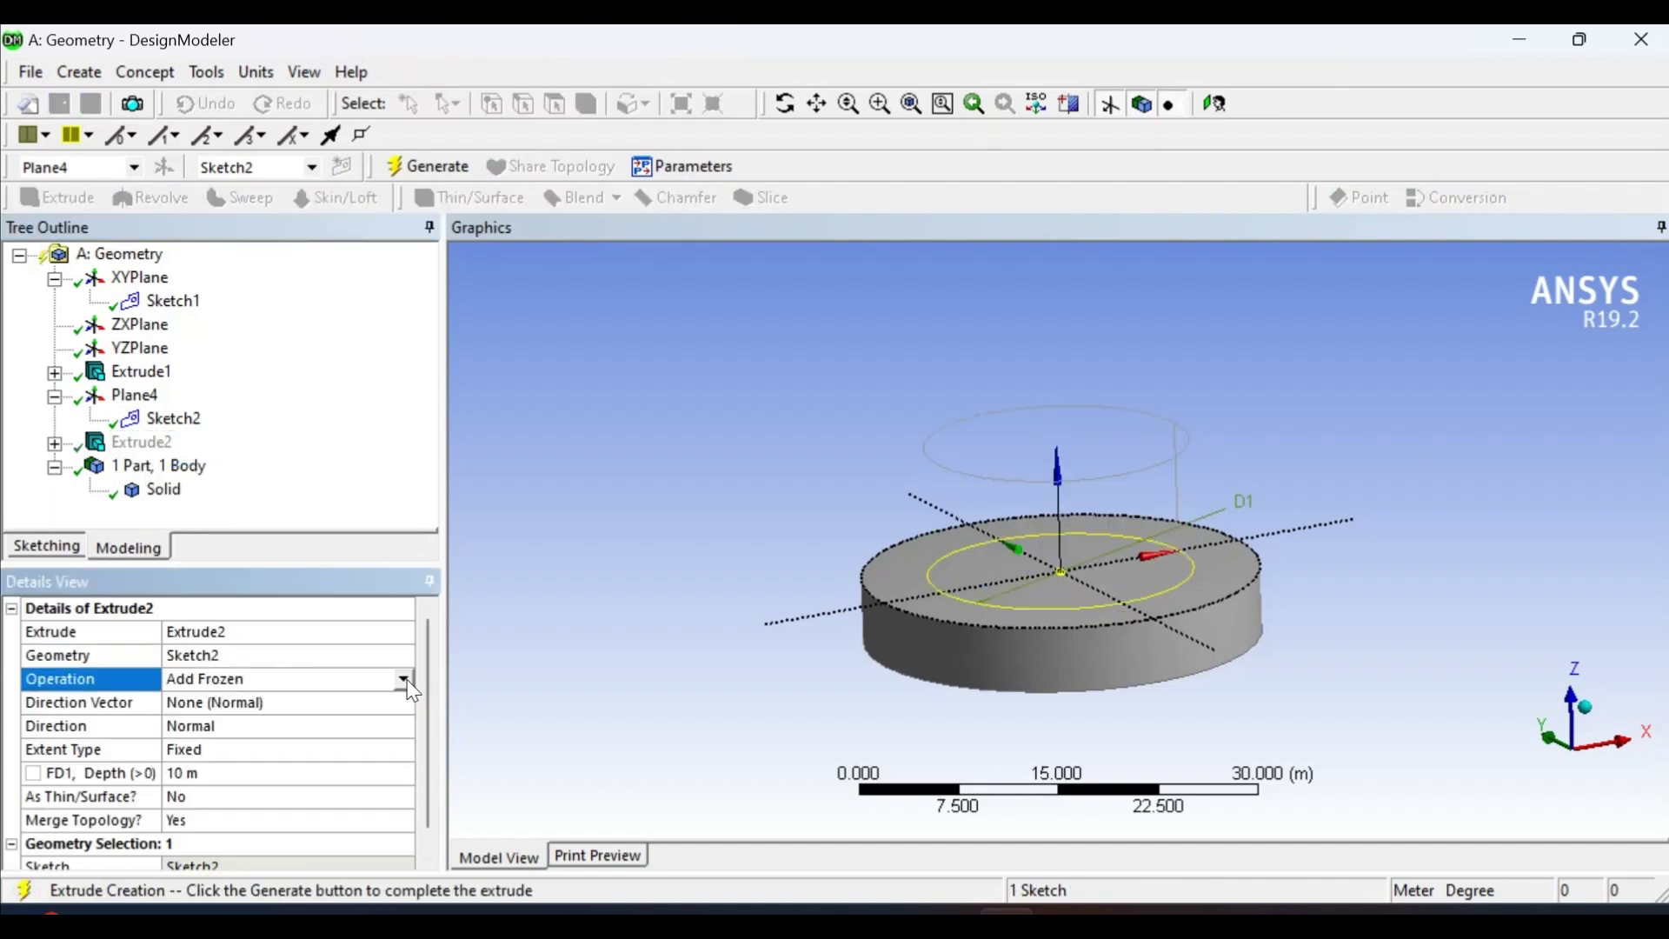
pyautogui.click(404, 679)
pyautogui.click(217, 716)
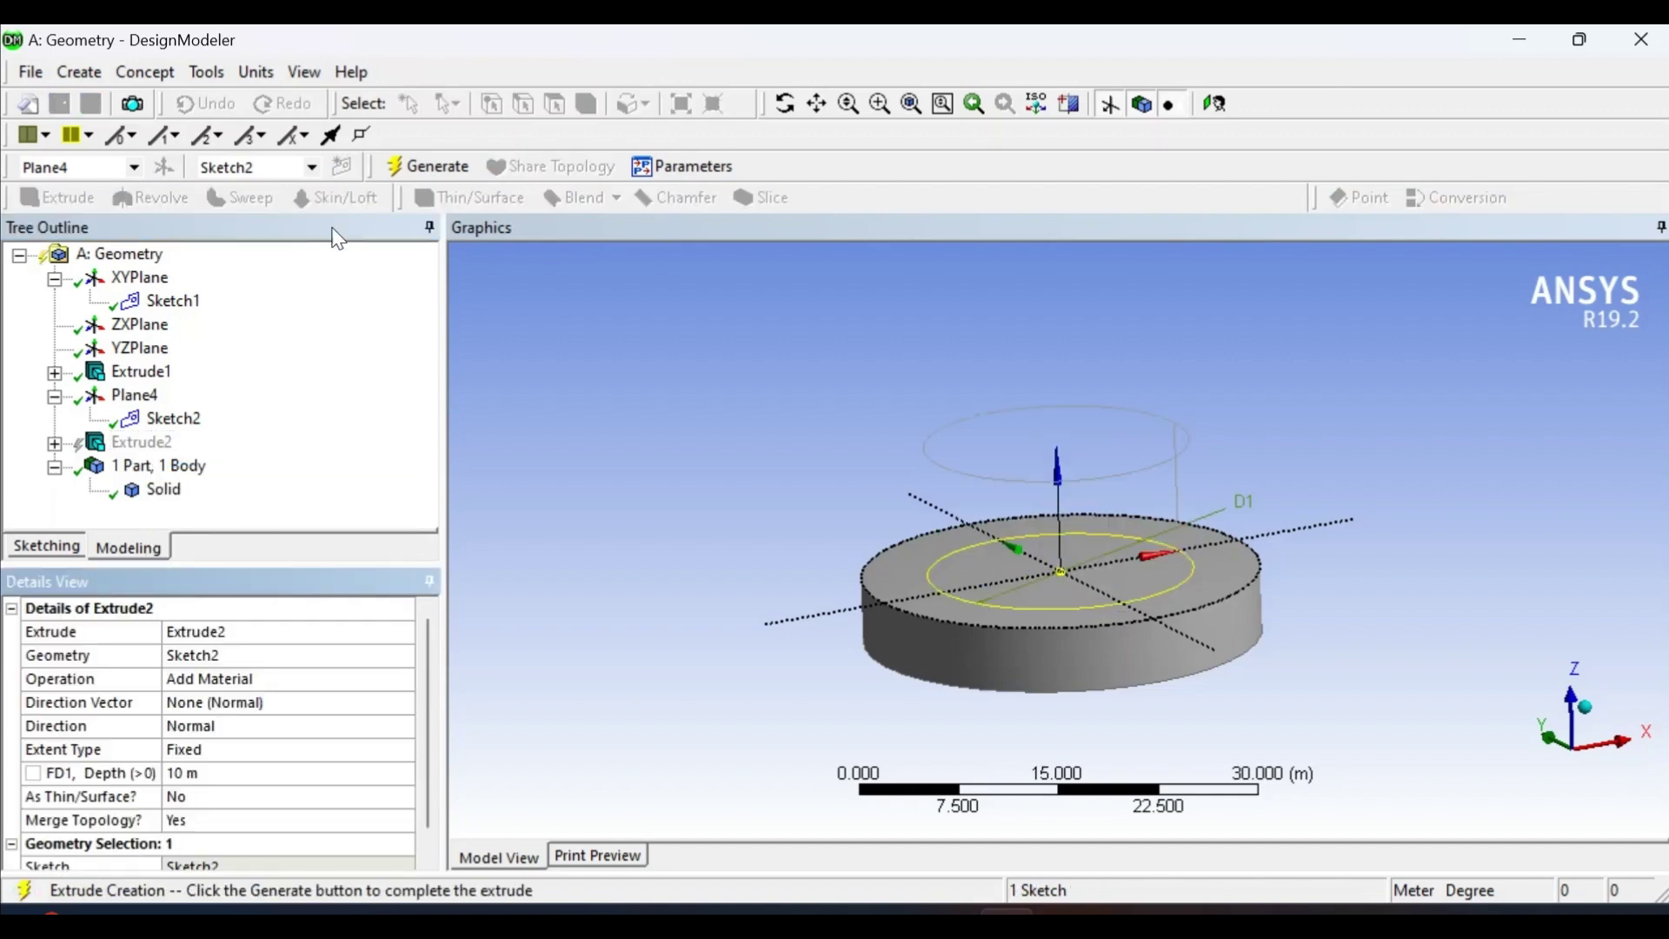
pyautogui.click(419, 166)
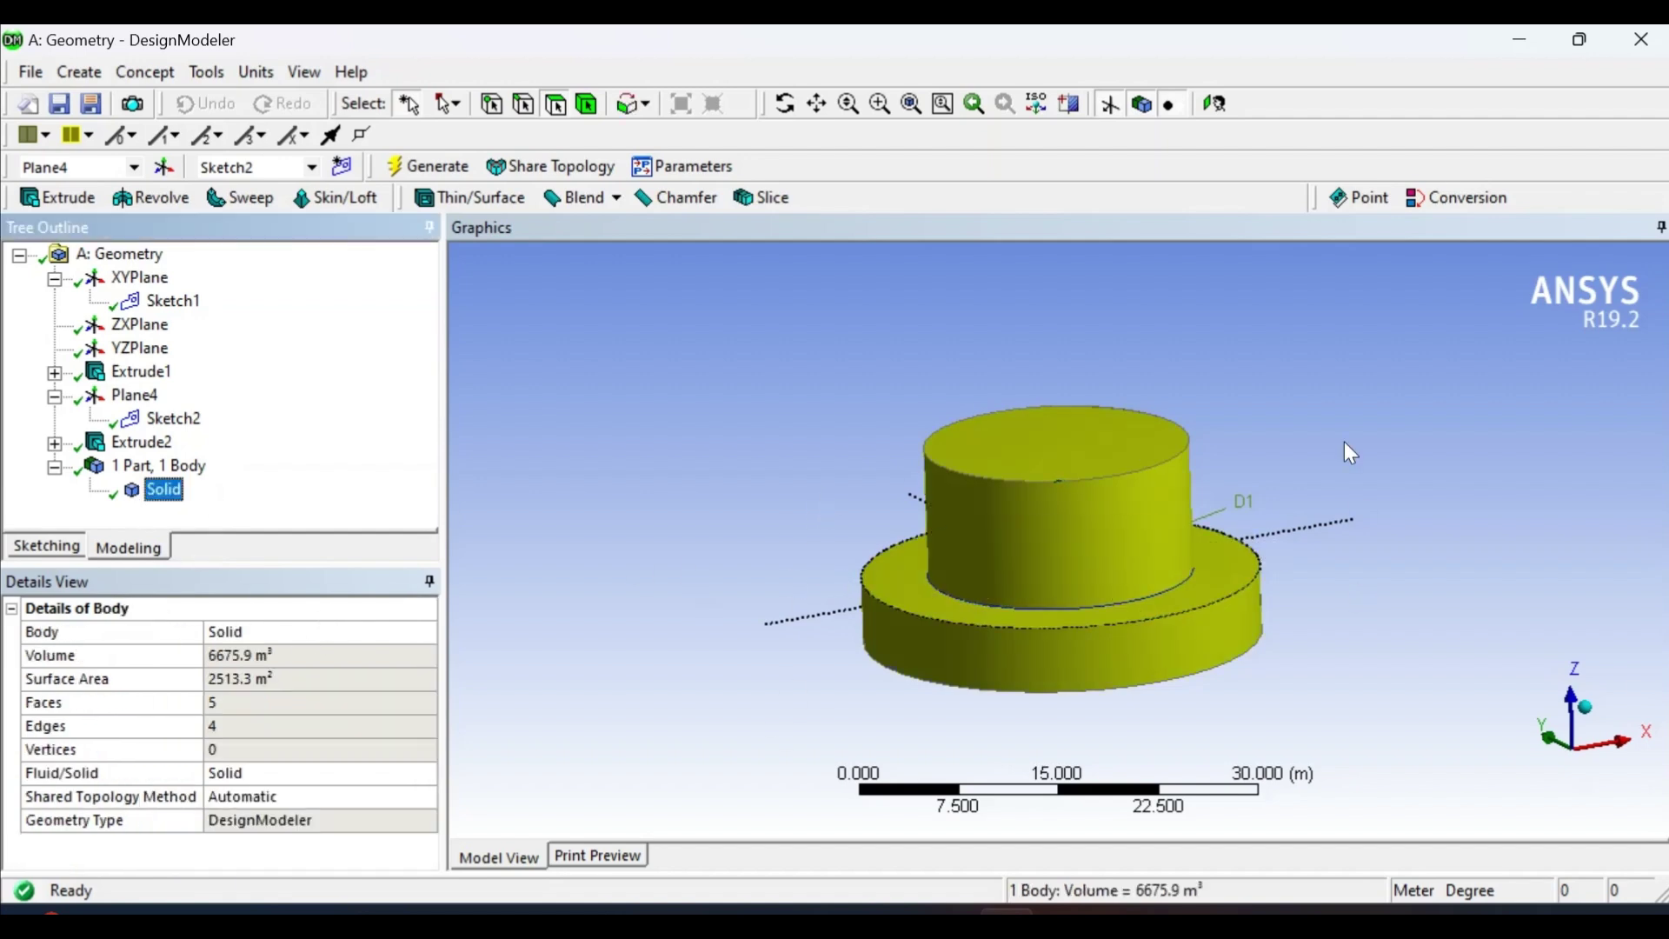
# - Examine the stepped body from several angles, selecting its cylindrical faces
pyautogui.moveTo(1099, 589); pyautogui.dragTo(930, 351, button='middle')
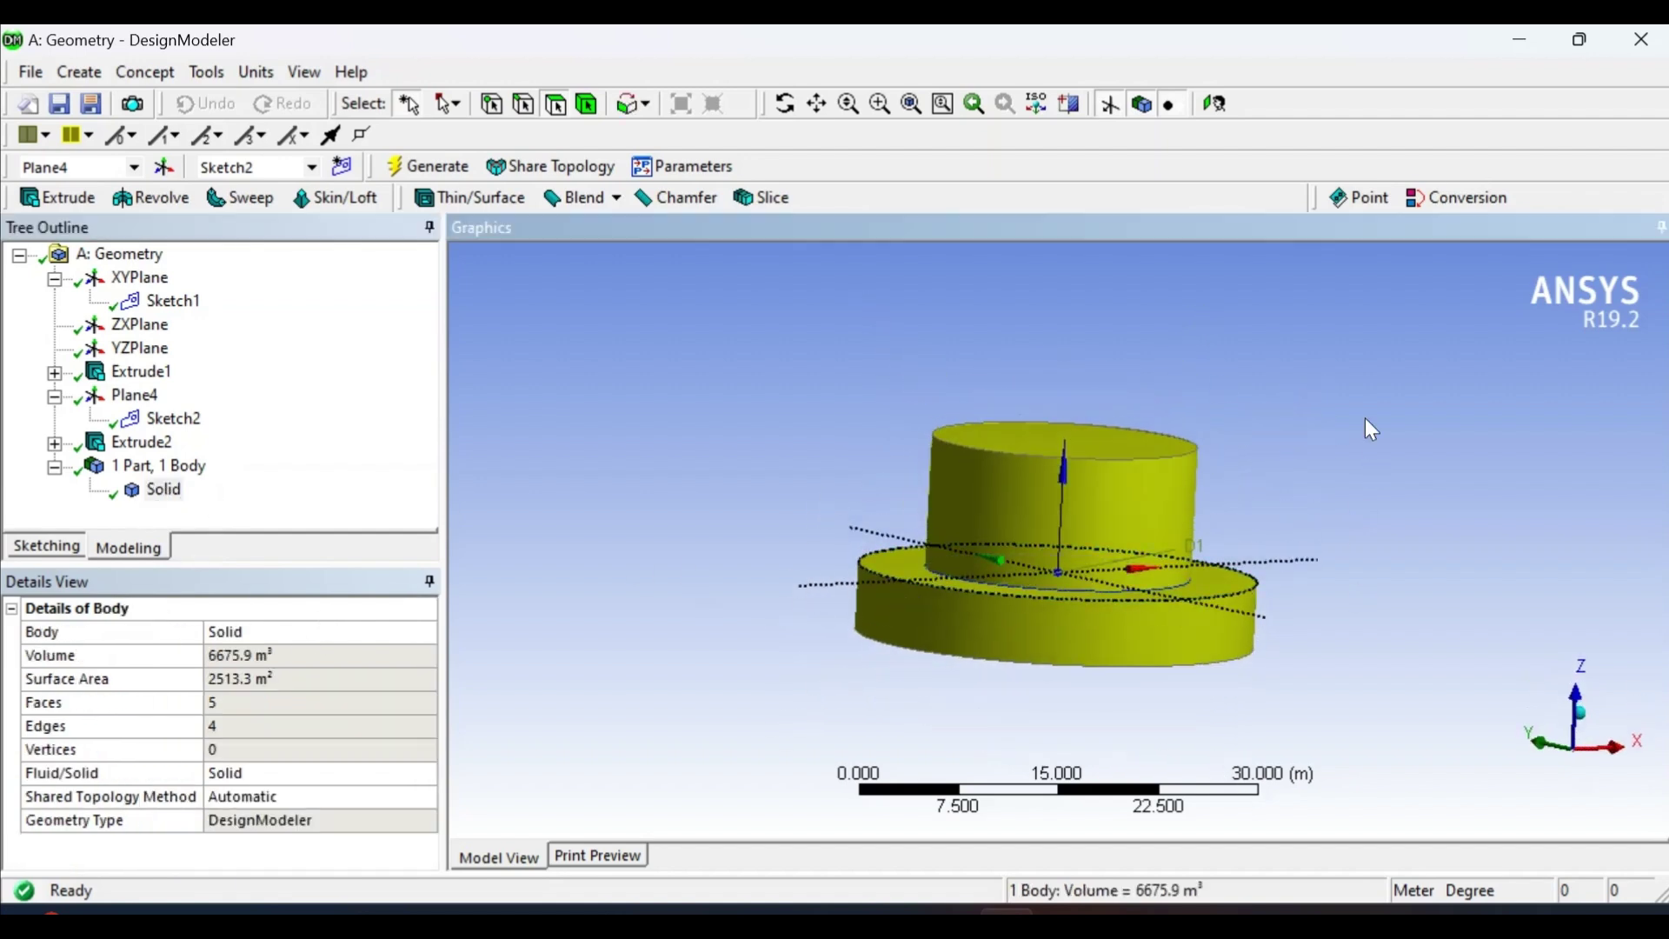
pyautogui.click(1217, 377)
pyautogui.click(1057, 564)
pyautogui.click(1054, 604)
pyautogui.click(1058, 547)
pyautogui.click(1058, 614)
pyautogui.moveTo(1024, 502); pyautogui.dragTo(1028, 639, button='middle')
pyautogui.moveTo(1034, 462); pyautogui.dragTo(984, 511, button='middle')
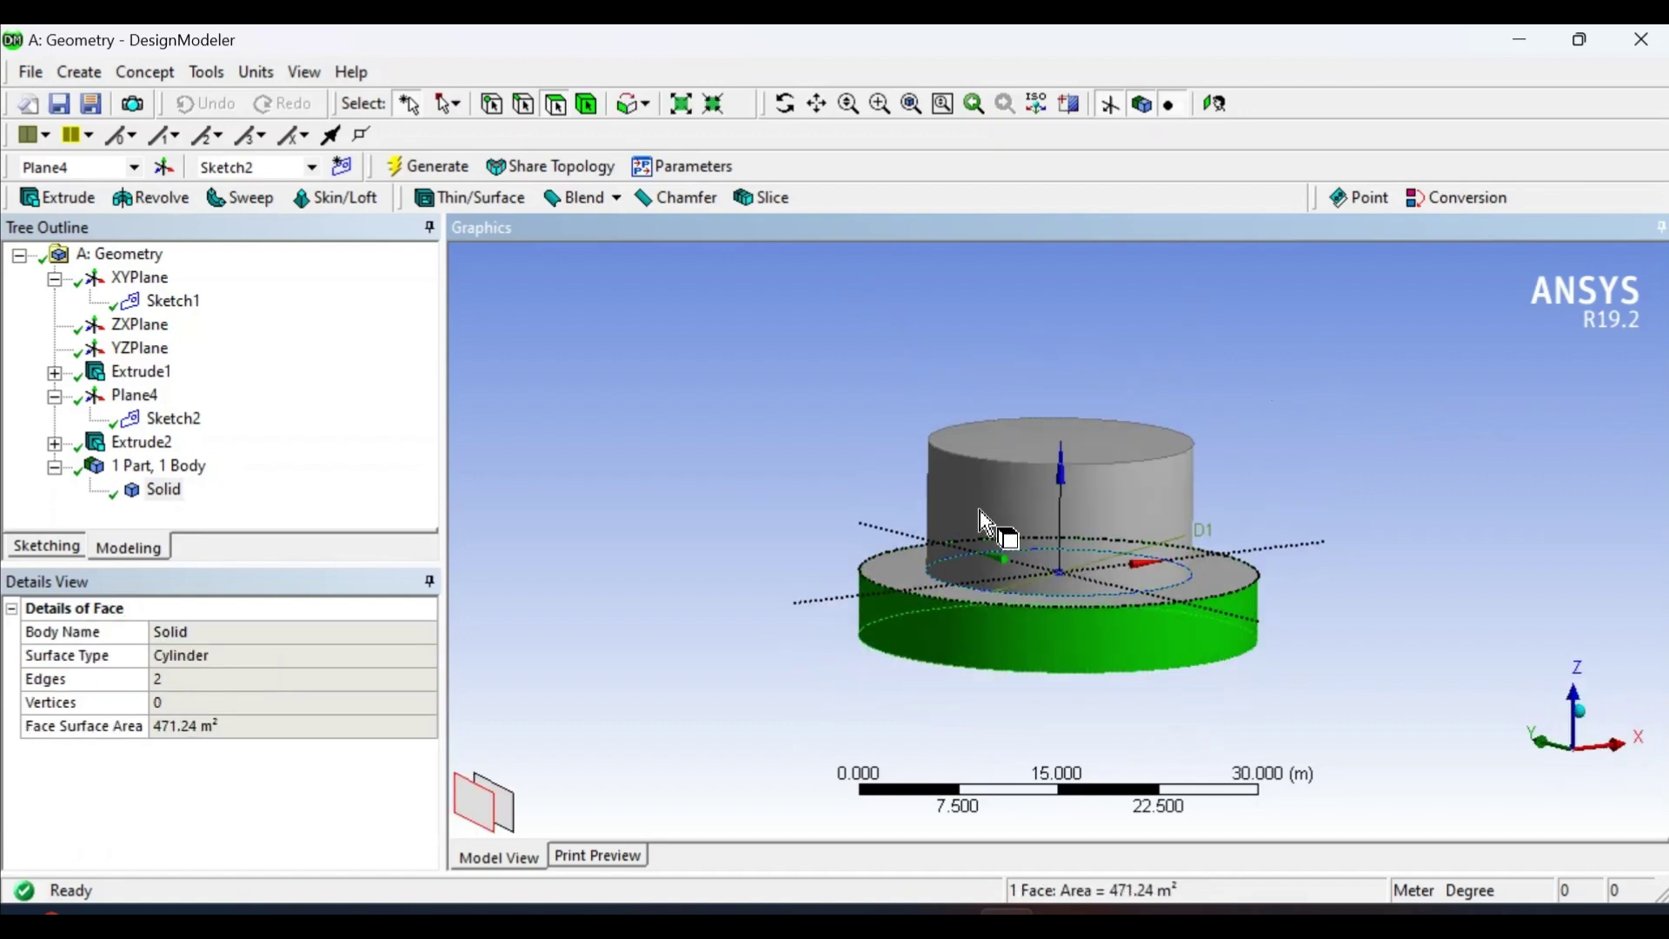
# - Reopen the second extrusion for editing and set its operation to Cut Material
pyautogui.click(117, 444)
pyautogui.rightClick(120, 452)
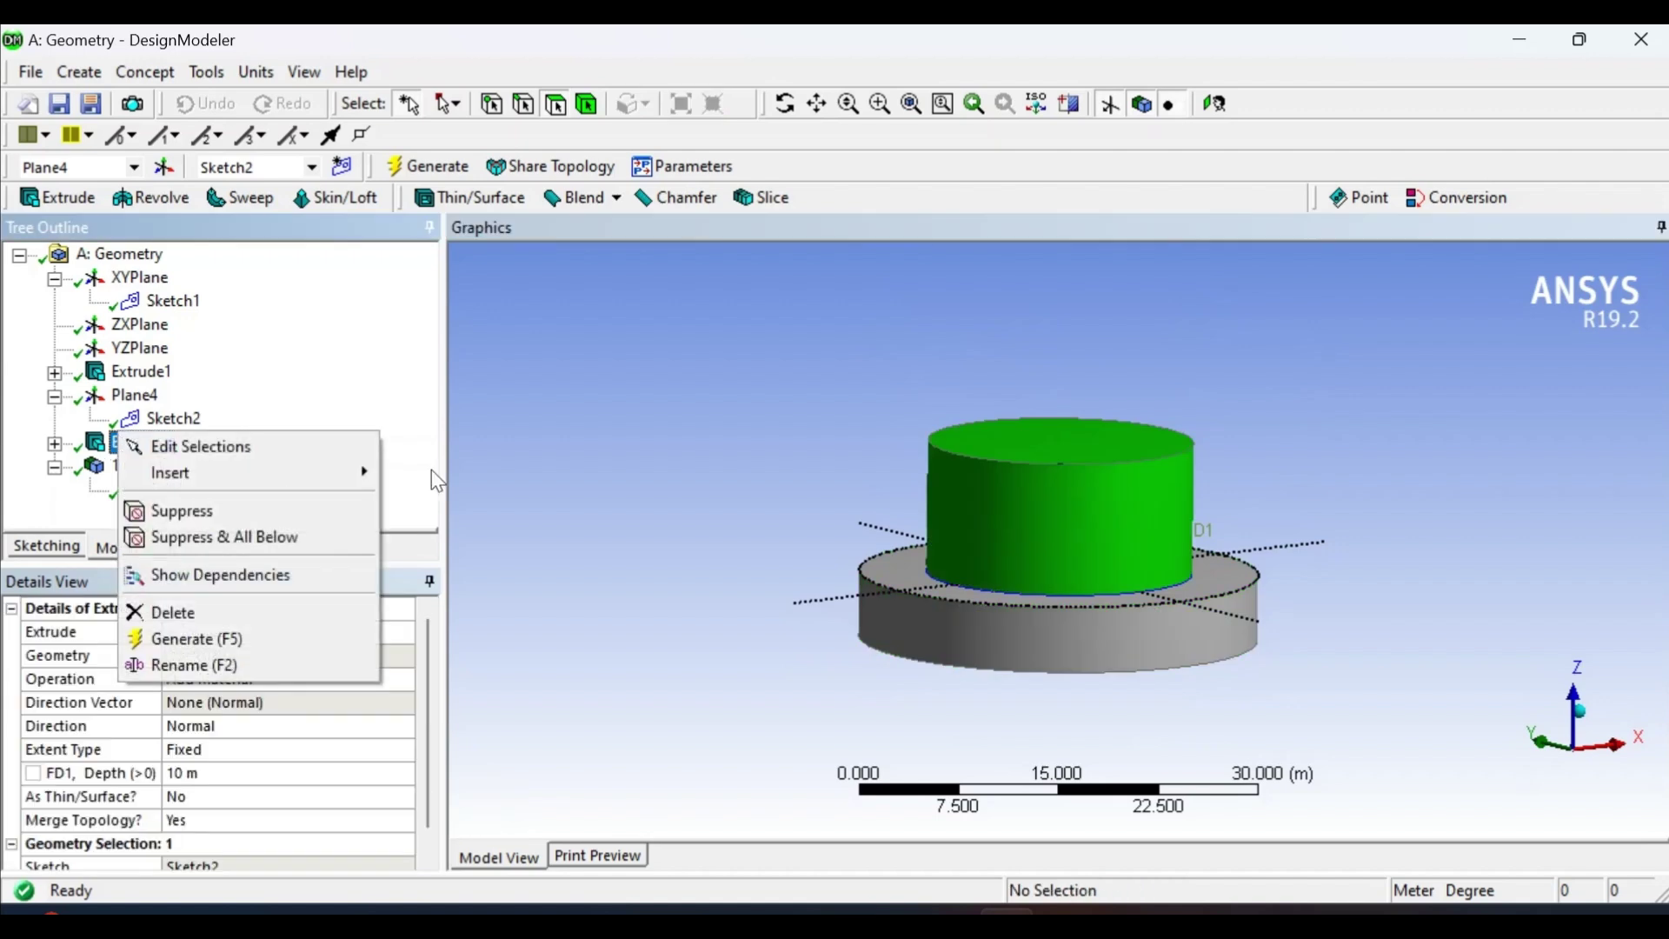
pyautogui.click(261, 446)
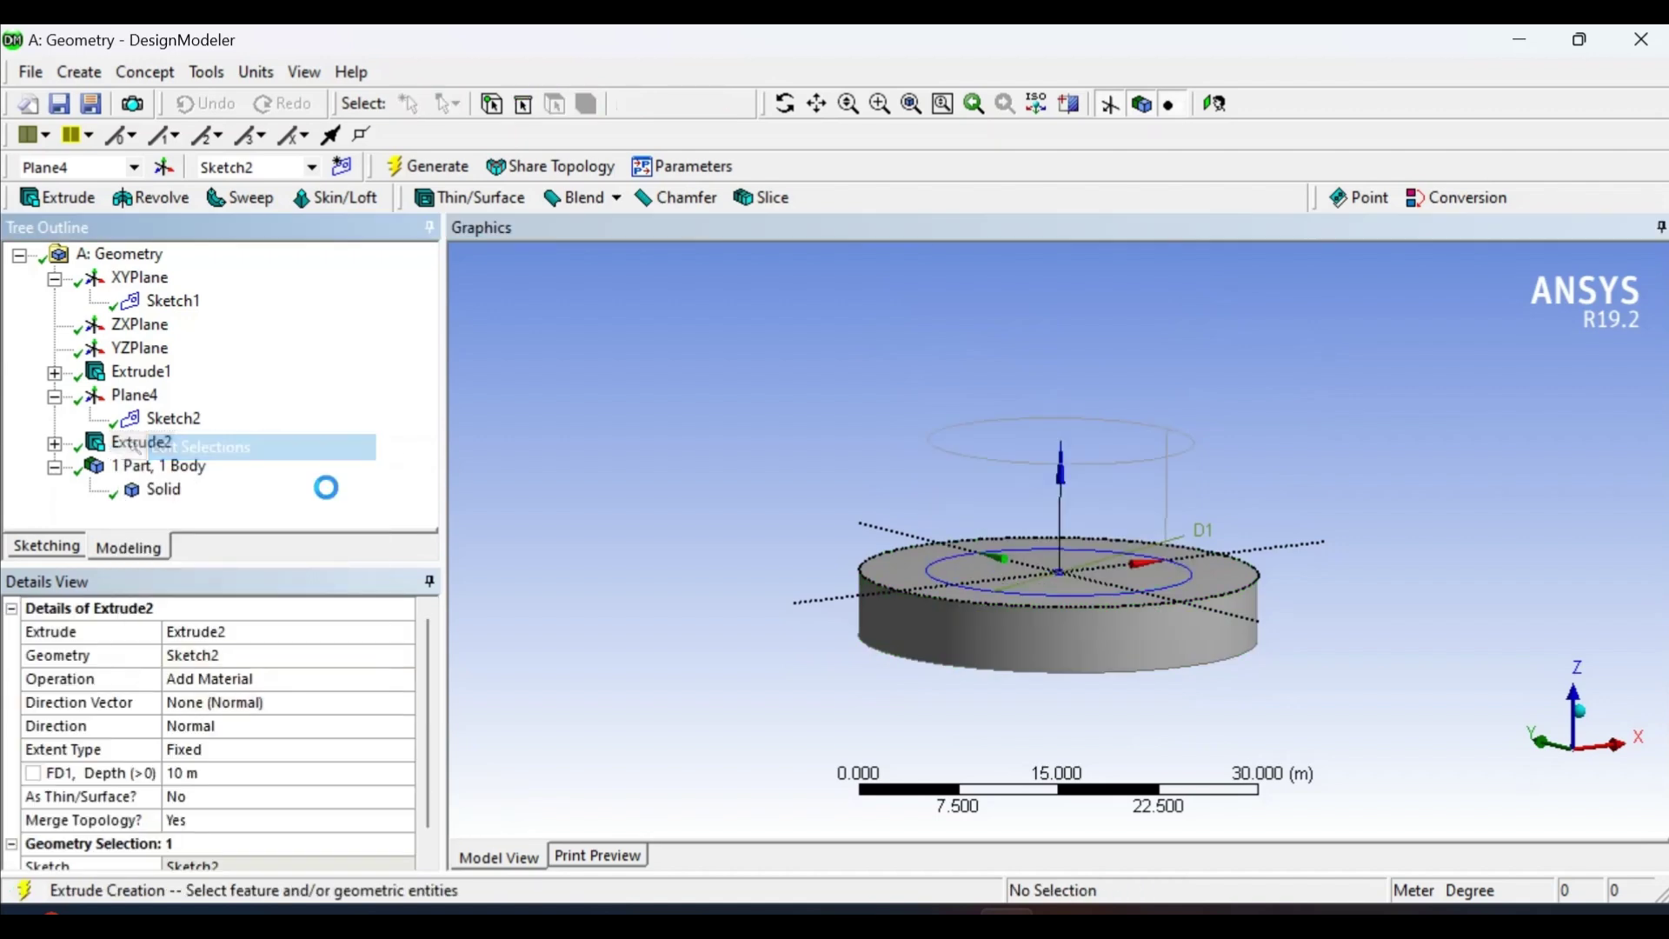
pyautogui.click(336, 679)
pyautogui.click(404, 679)
pyautogui.click(330, 734)
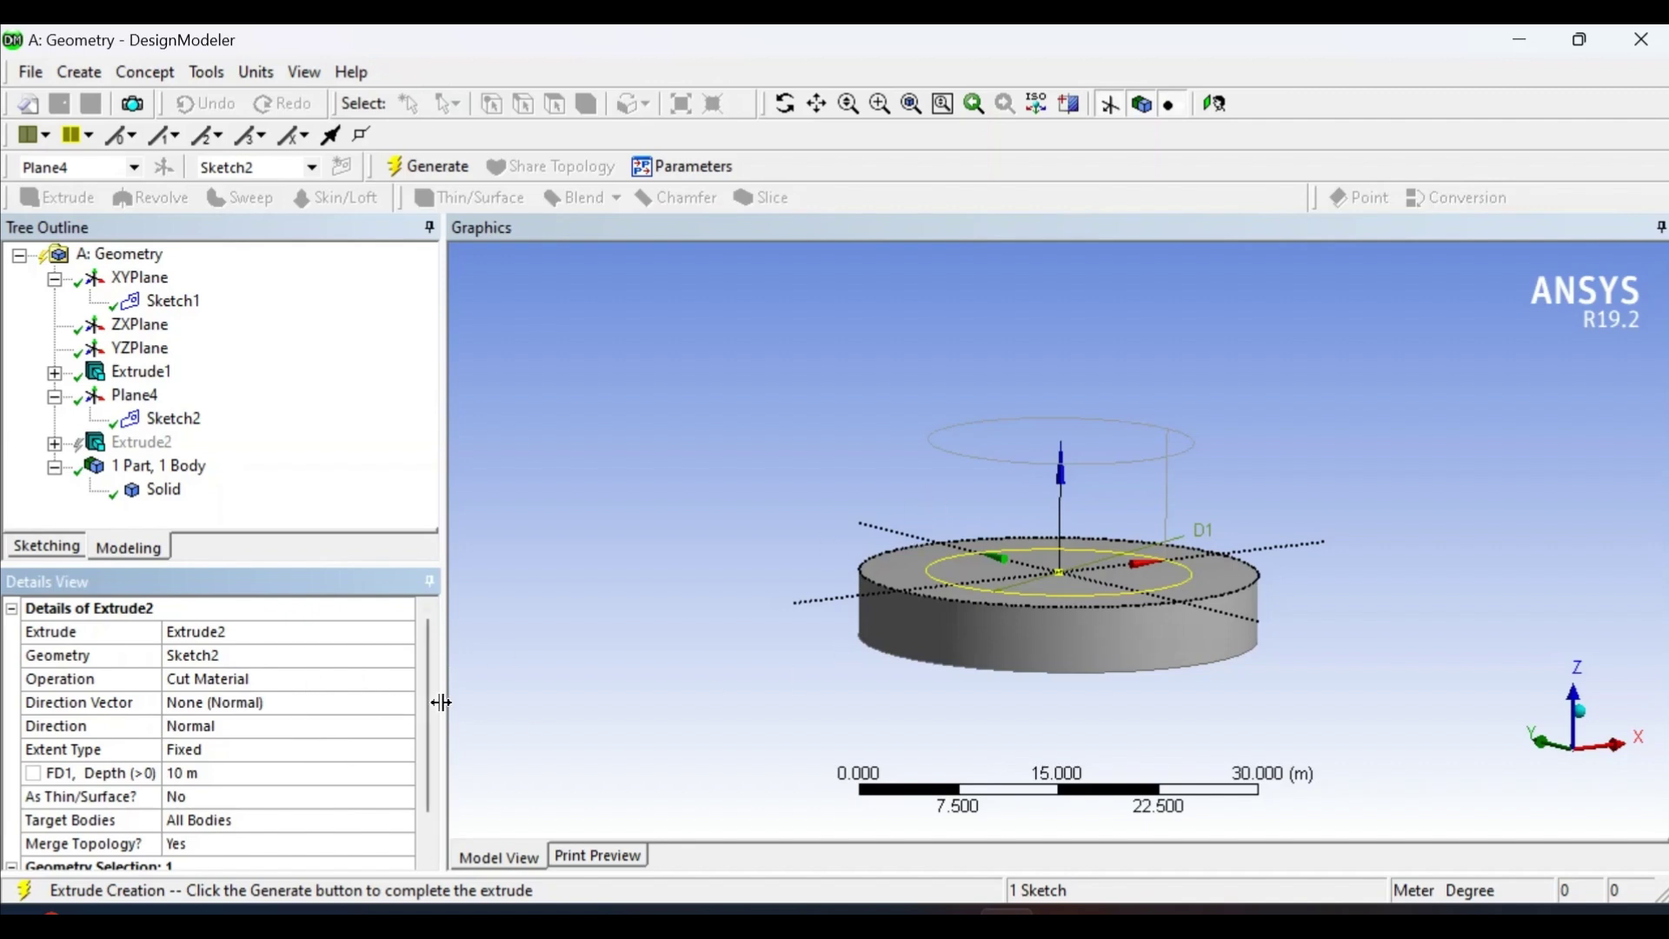
# - Set the cut's direction to Reversed and generate it to cut the hole through the disc
pyautogui.scroll(-1, 431, 722)
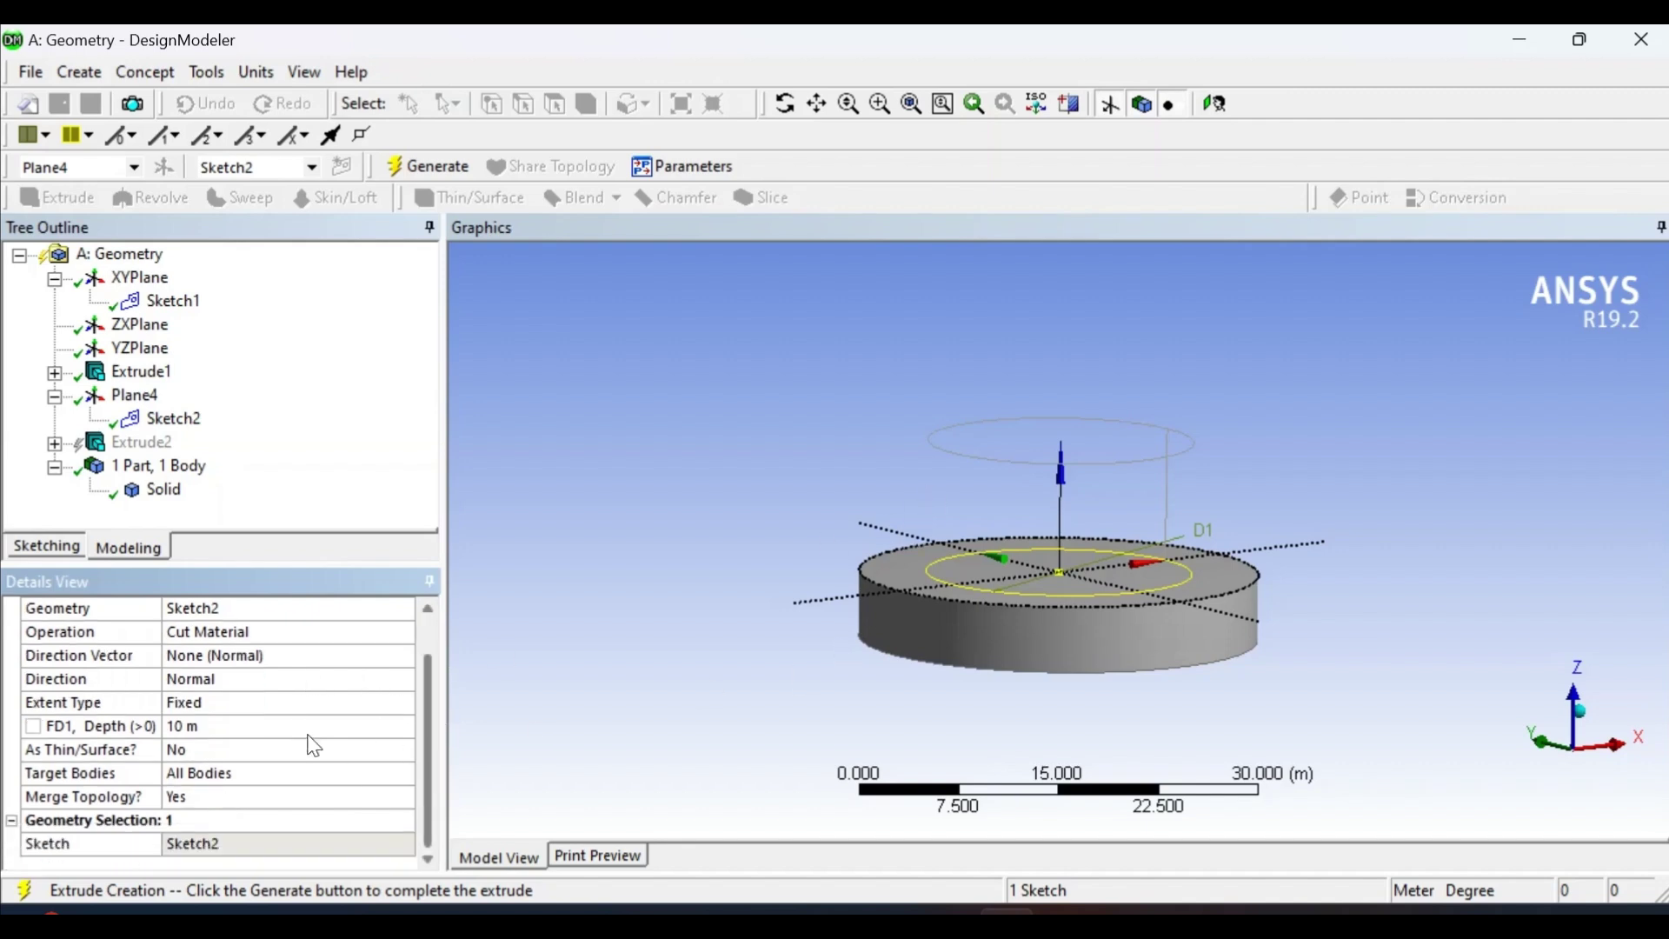
pyautogui.click(400, 657)
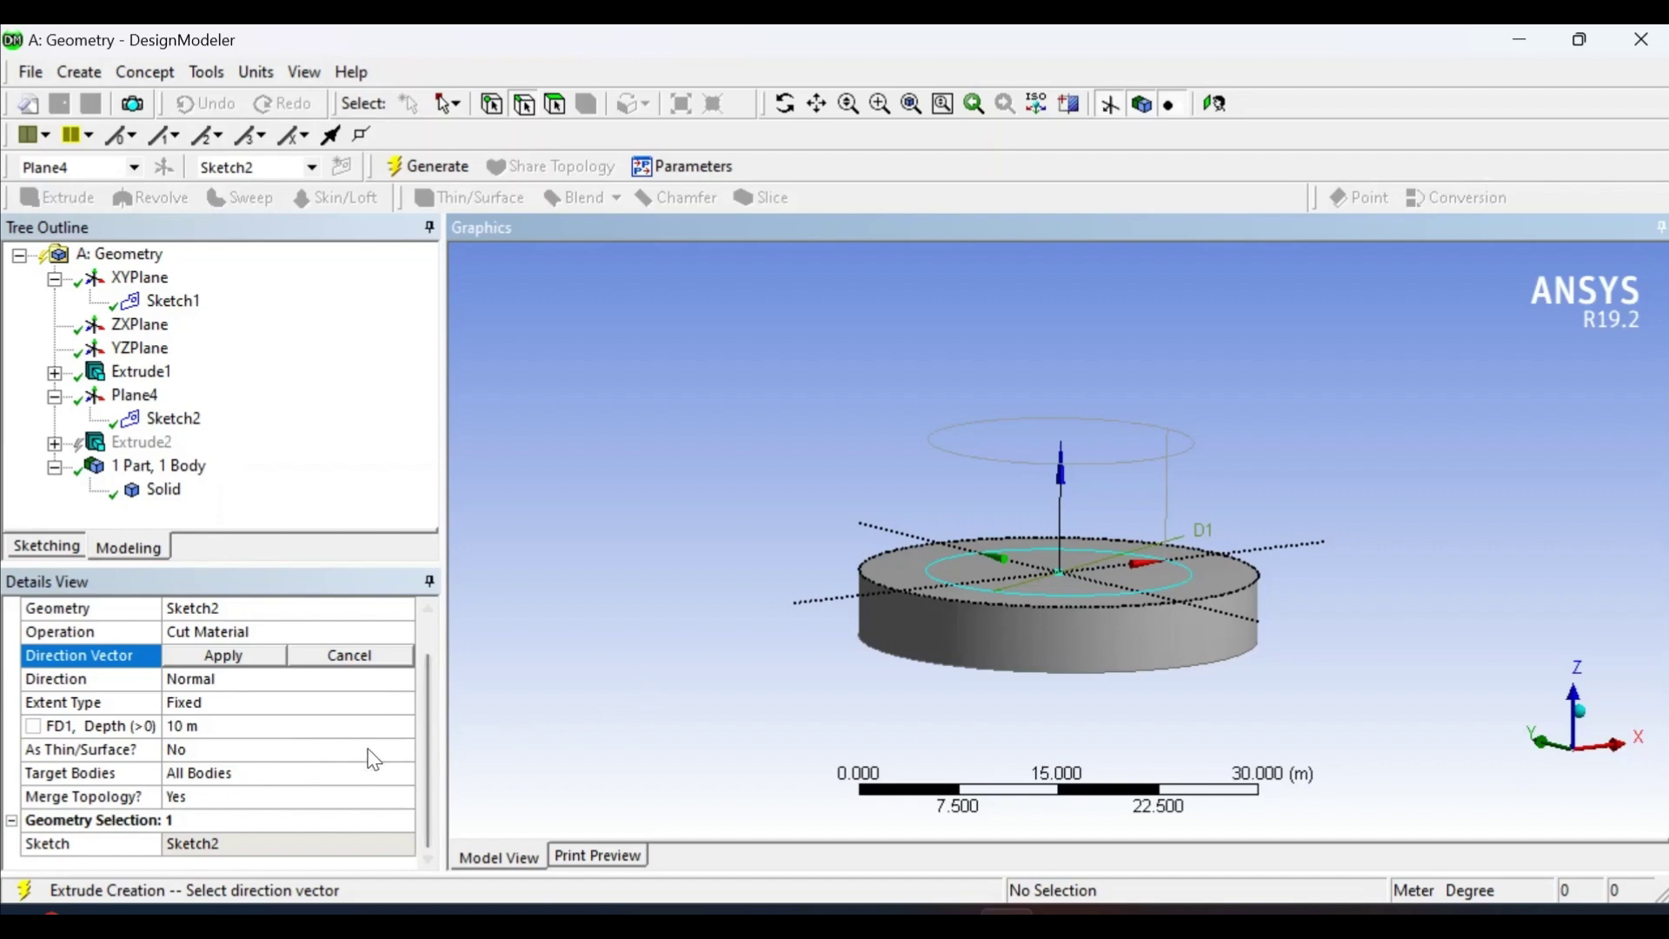
pyautogui.click(198, 702)
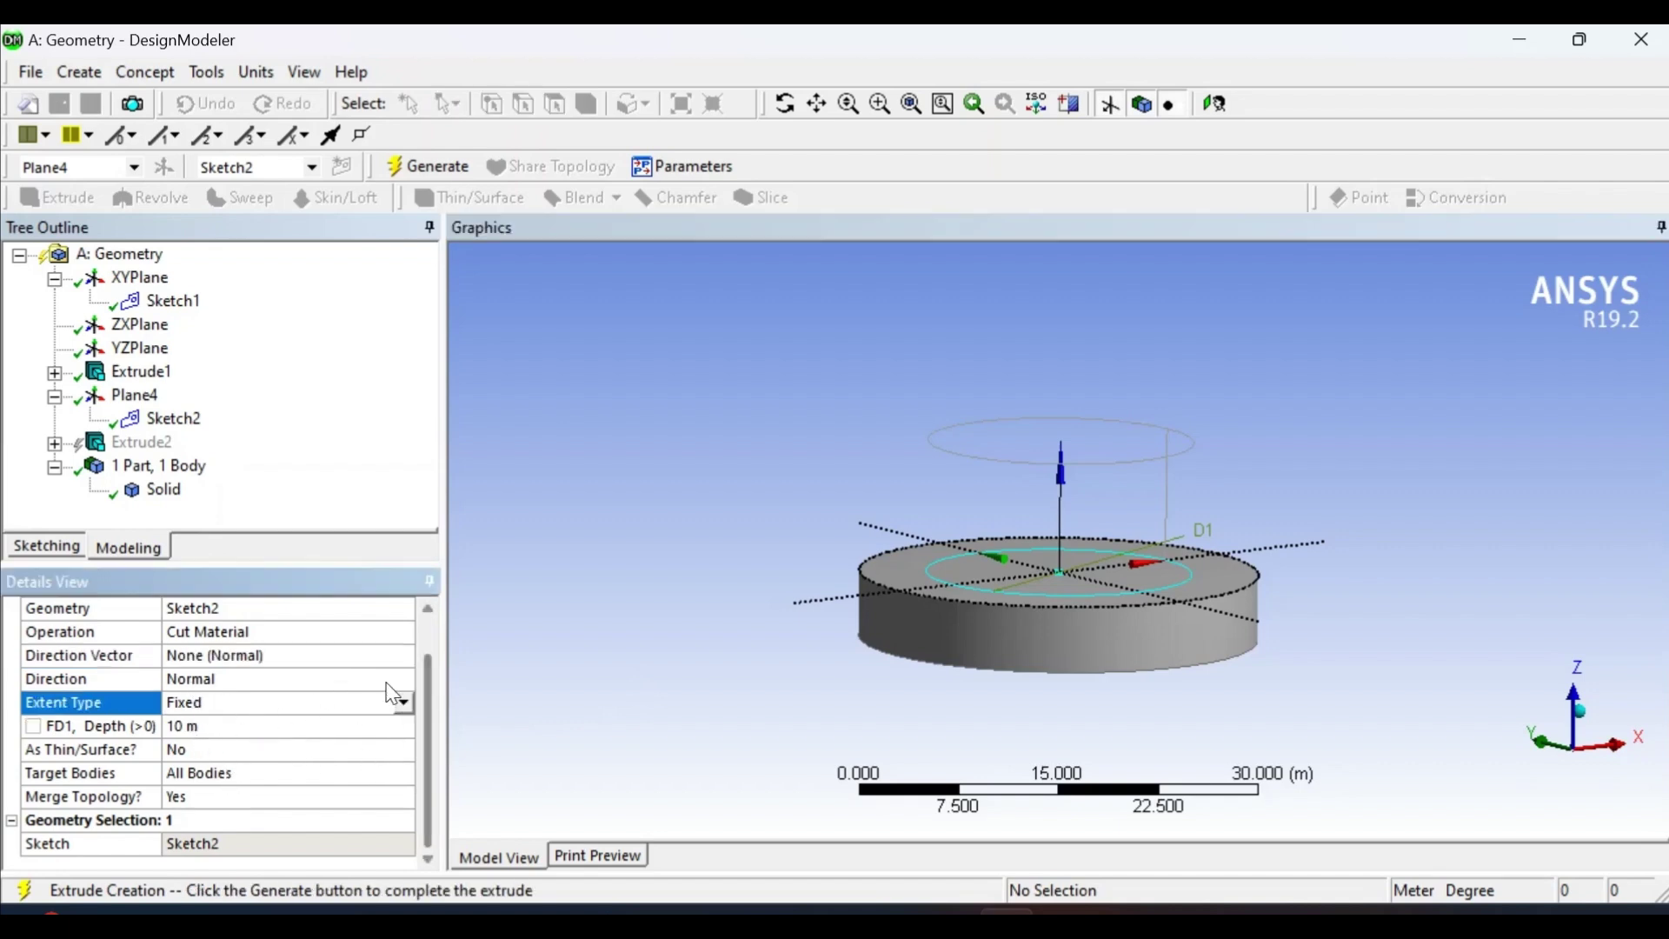
pyautogui.click(382, 678)
pyautogui.click(402, 678)
pyautogui.click(204, 712)
pyautogui.moveTo(861, 684); pyautogui.dragTo(1046, 715, button='middle')
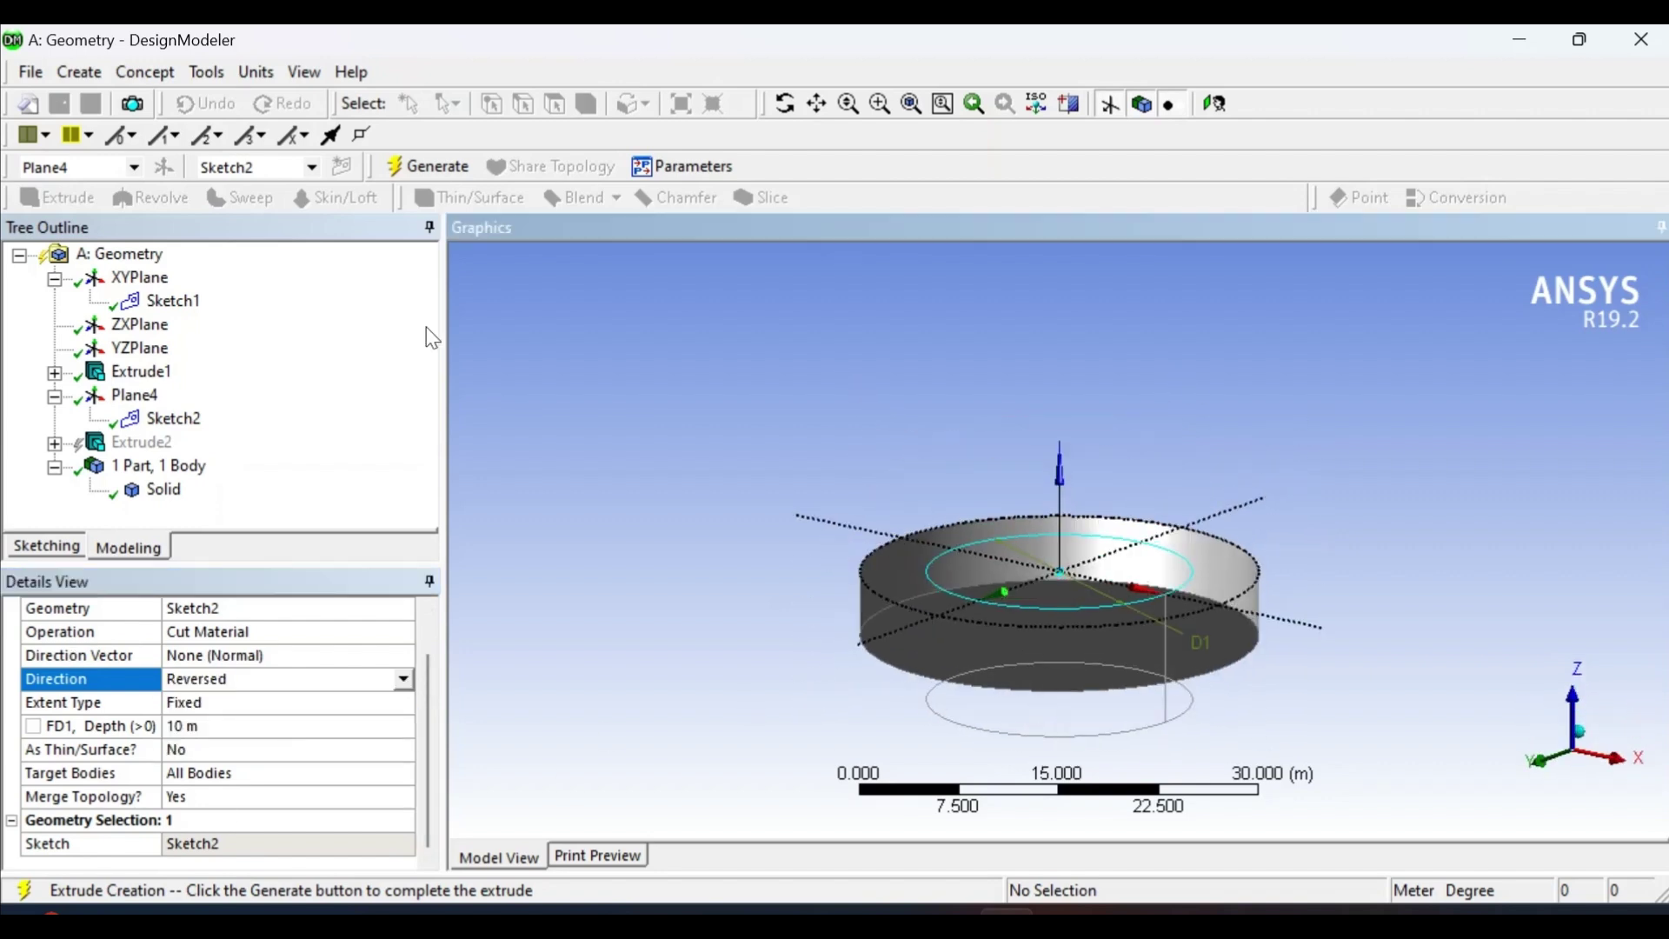
pyautogui.click(439, 166)
# - Inspect the ring's upper face and its central hole from different angles
pyautogui.moveTo(691, 487); pyautogui.dragTo(930, 509, button='middle')
pyautogui.click(921, 487)
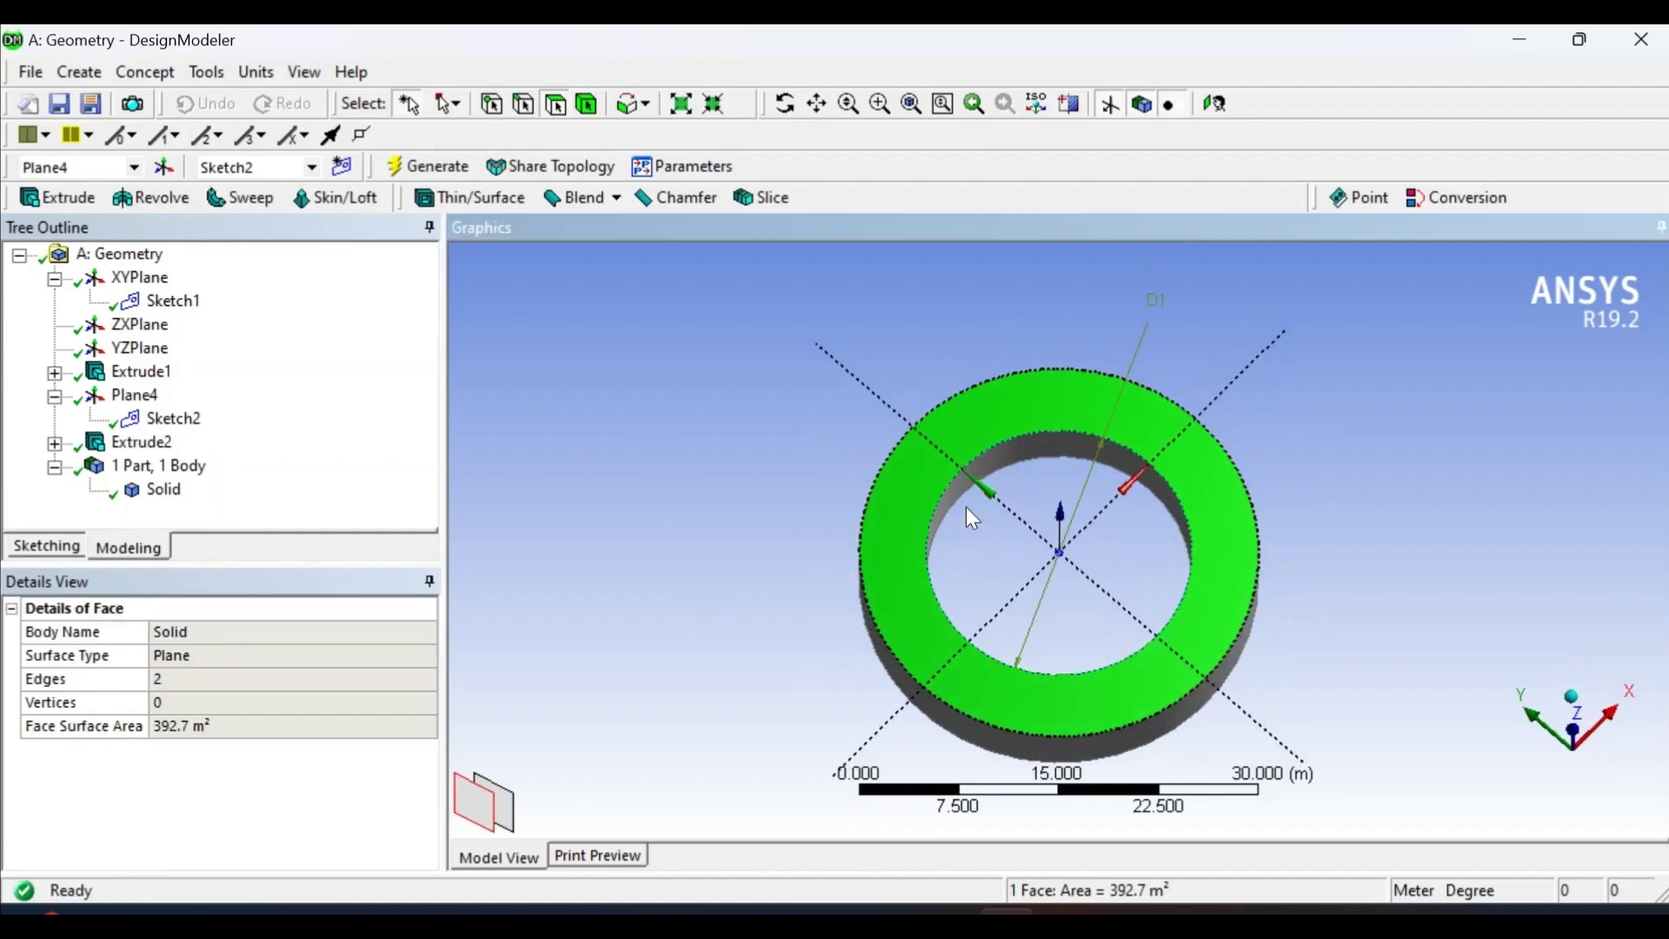
pyautogui.click(1018, 599)
pyautogui.click(904, 587)
pyautogui.moveTo(1008, 628); pyautogui.dragTo(931, 570, button='middle')
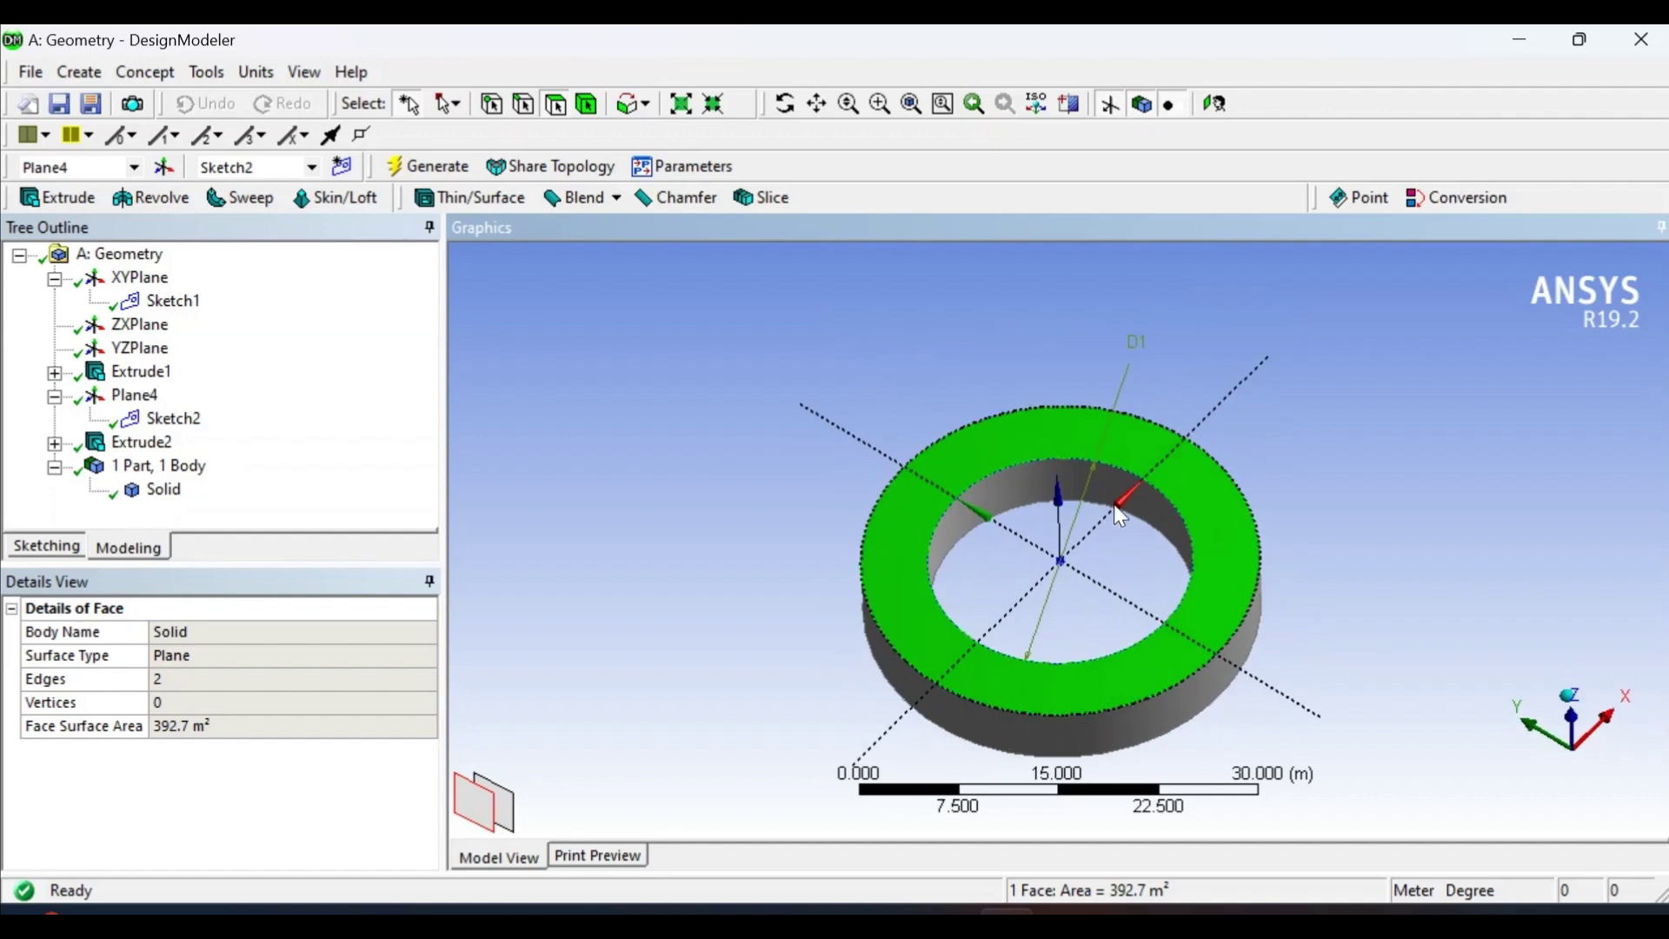
# - Reopen the cut extrusion for editing and review the available Extent Type options
pyautogui.click(137, 443)
pyautogui.rightClick(138, 443)
pyautogui.click(232, 452)
pyautogui.scroll(-1, 434, 820)
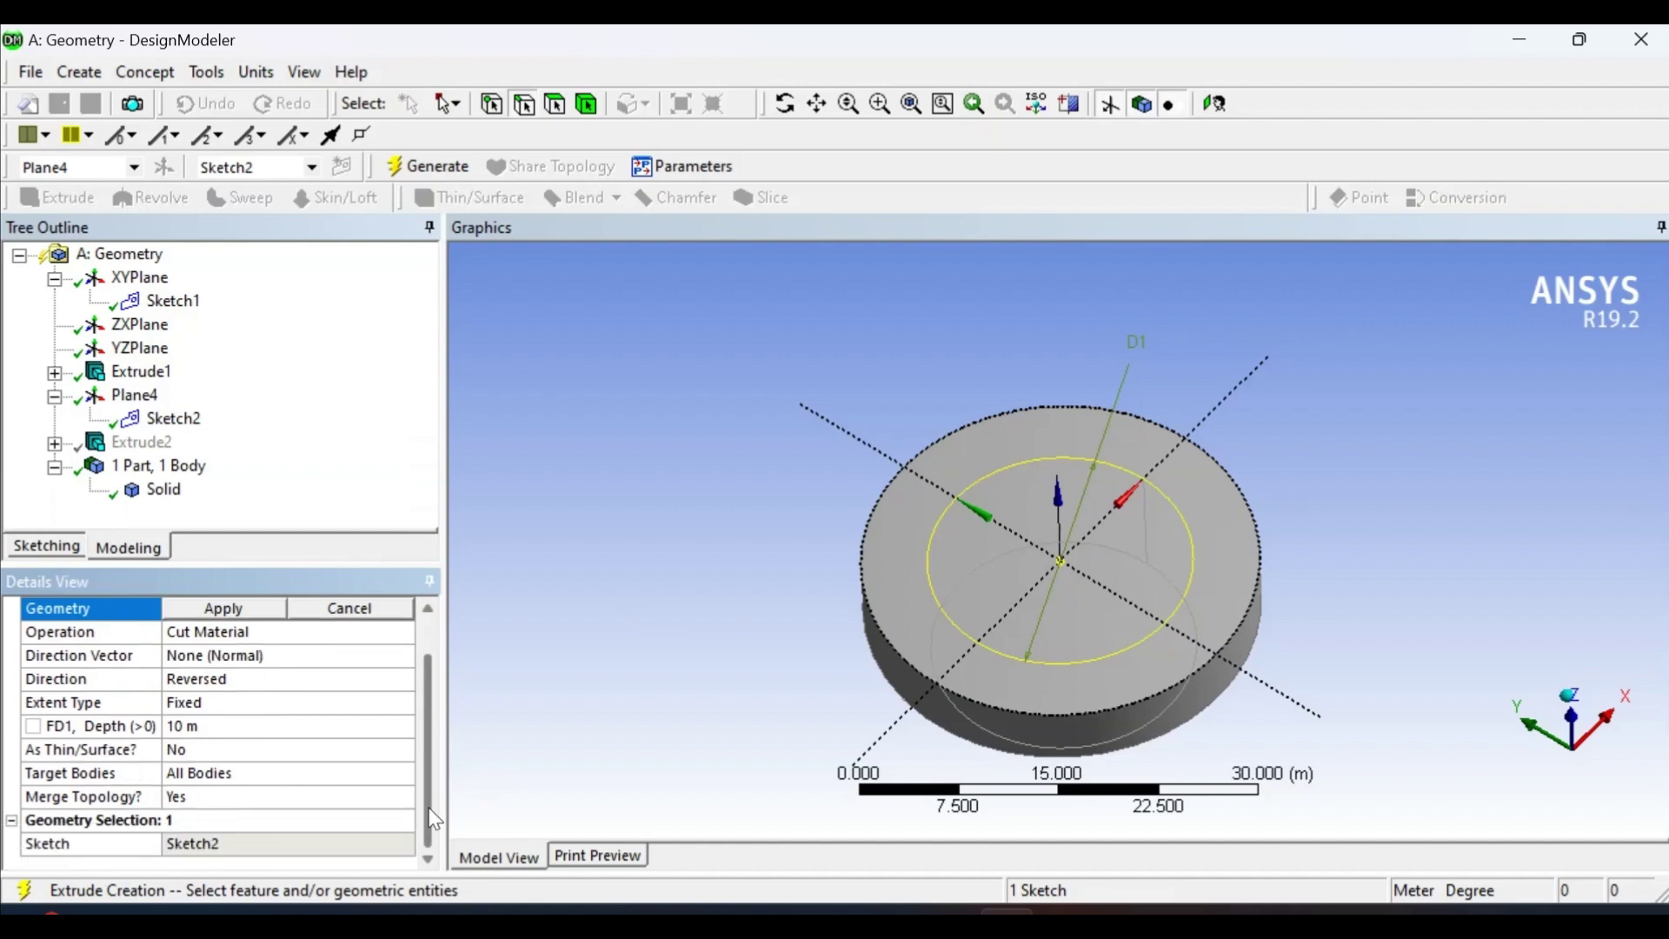
pyautogui.click(282, 704)
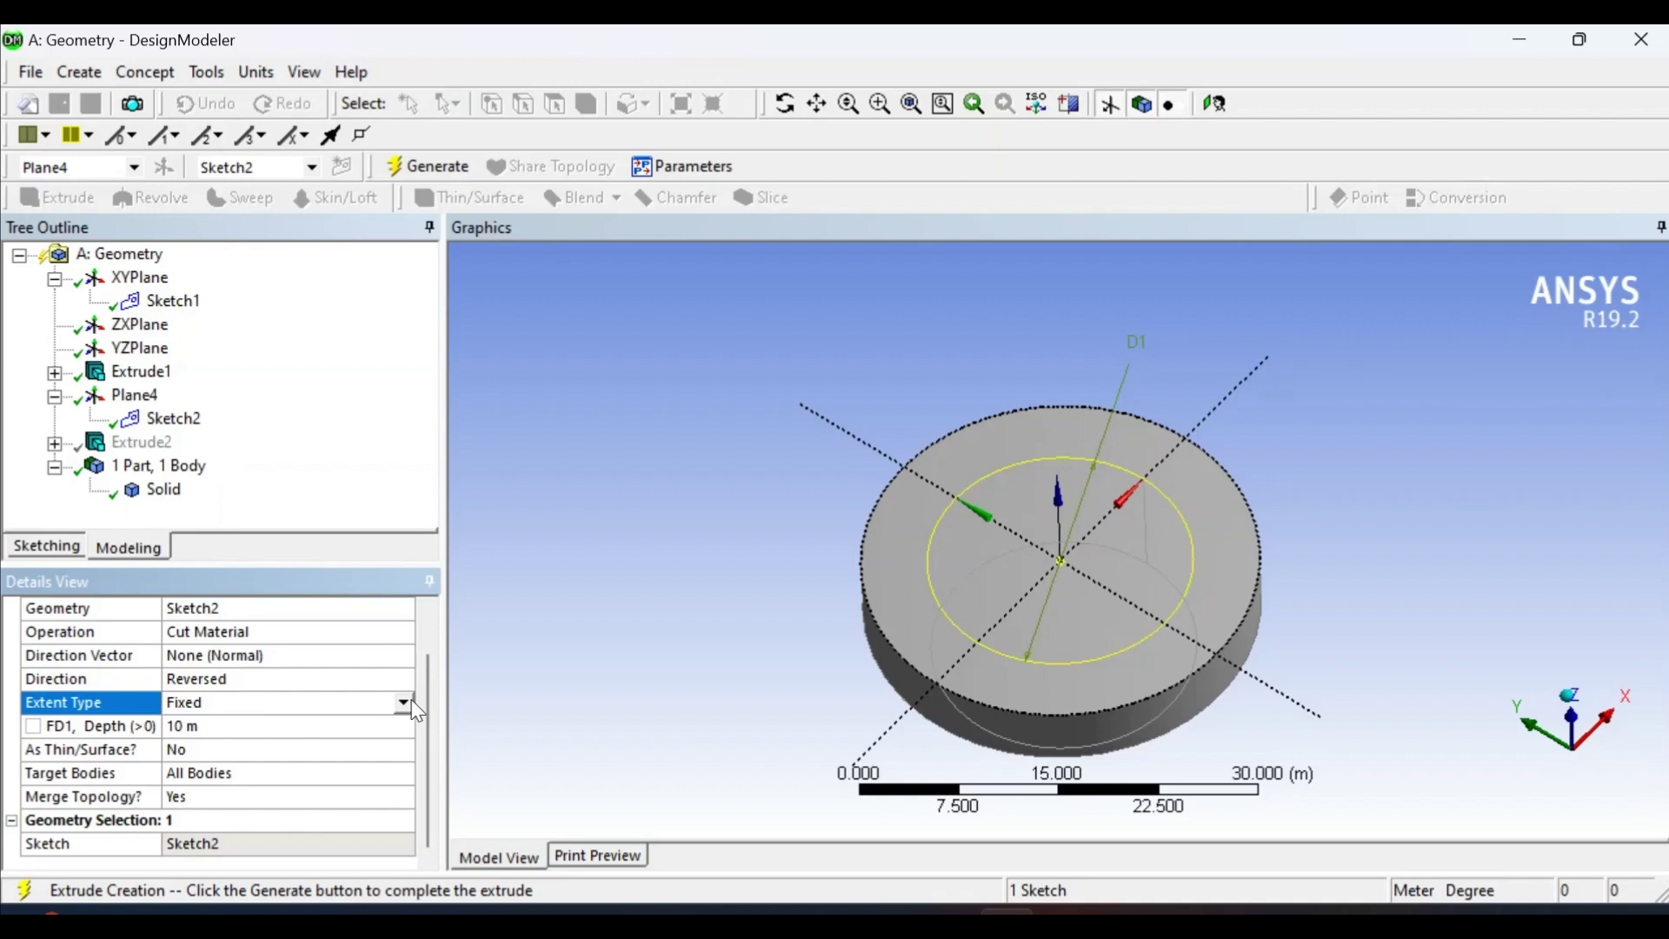
pyautogui.click(403, 703)
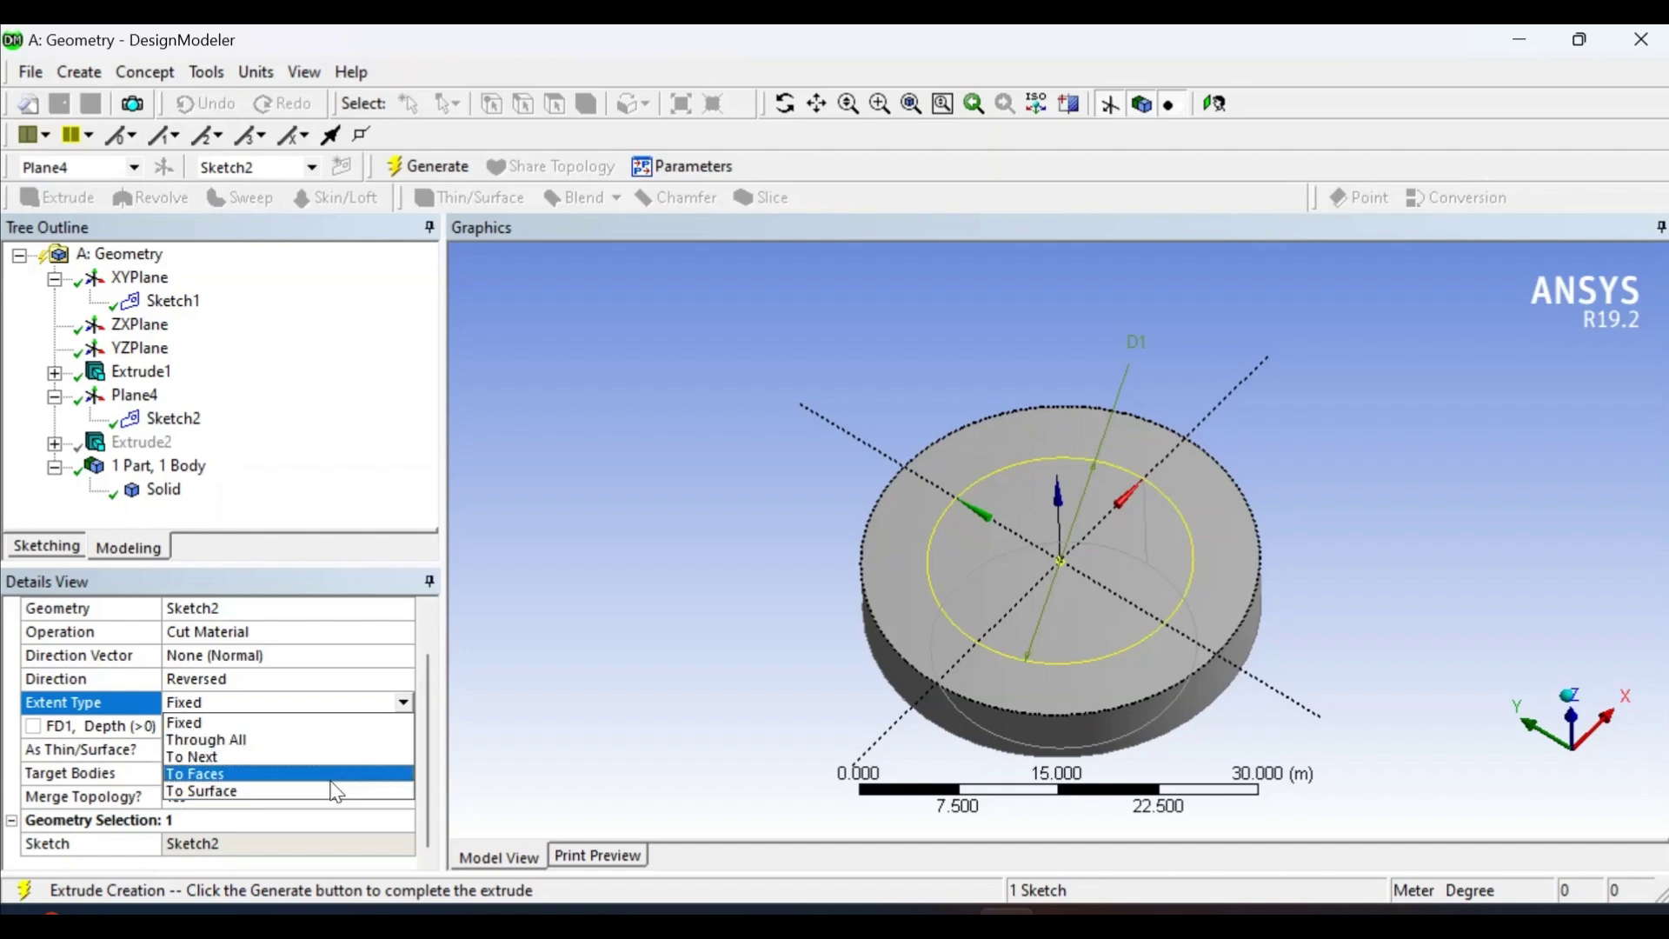
pyautogui.click(567, 700)
pyautogui.rightClick(152, 441)
pyautogui.click(537, 628)
pyautogui.moveTo(427, 764); pyautogui.dragTo(425, 723)
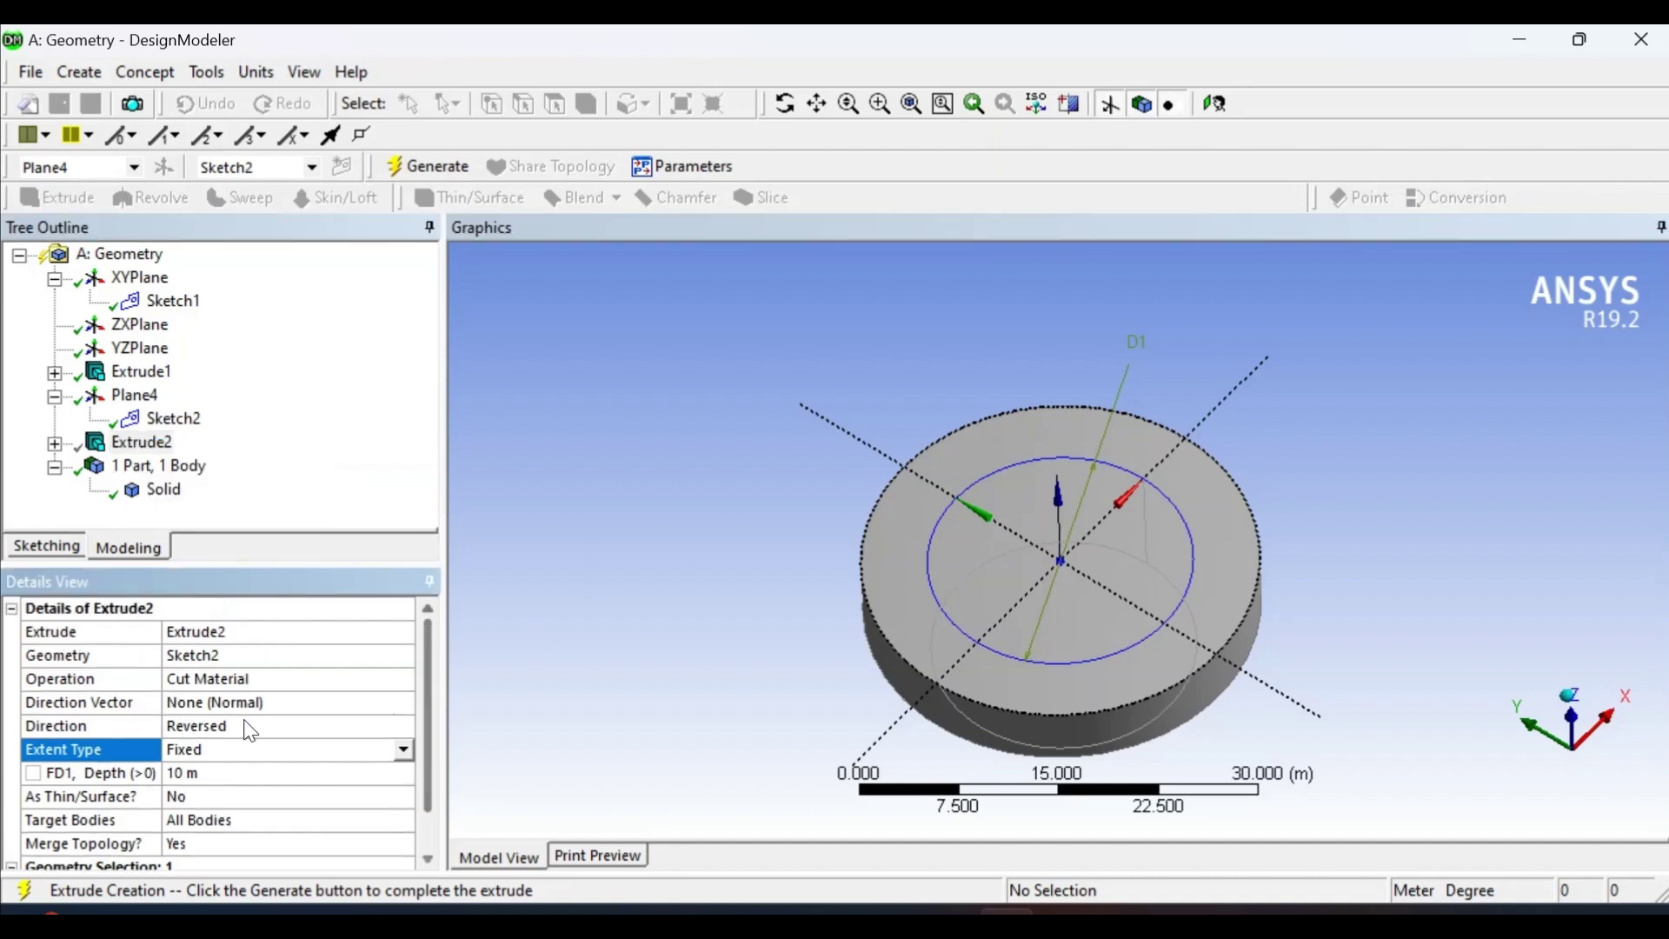
# - Set the second extrusion's operation to Imprint Faces and generate it on the disc's upper face
pyautogui.click(313, 679)
pyautogui.click(402, 679)
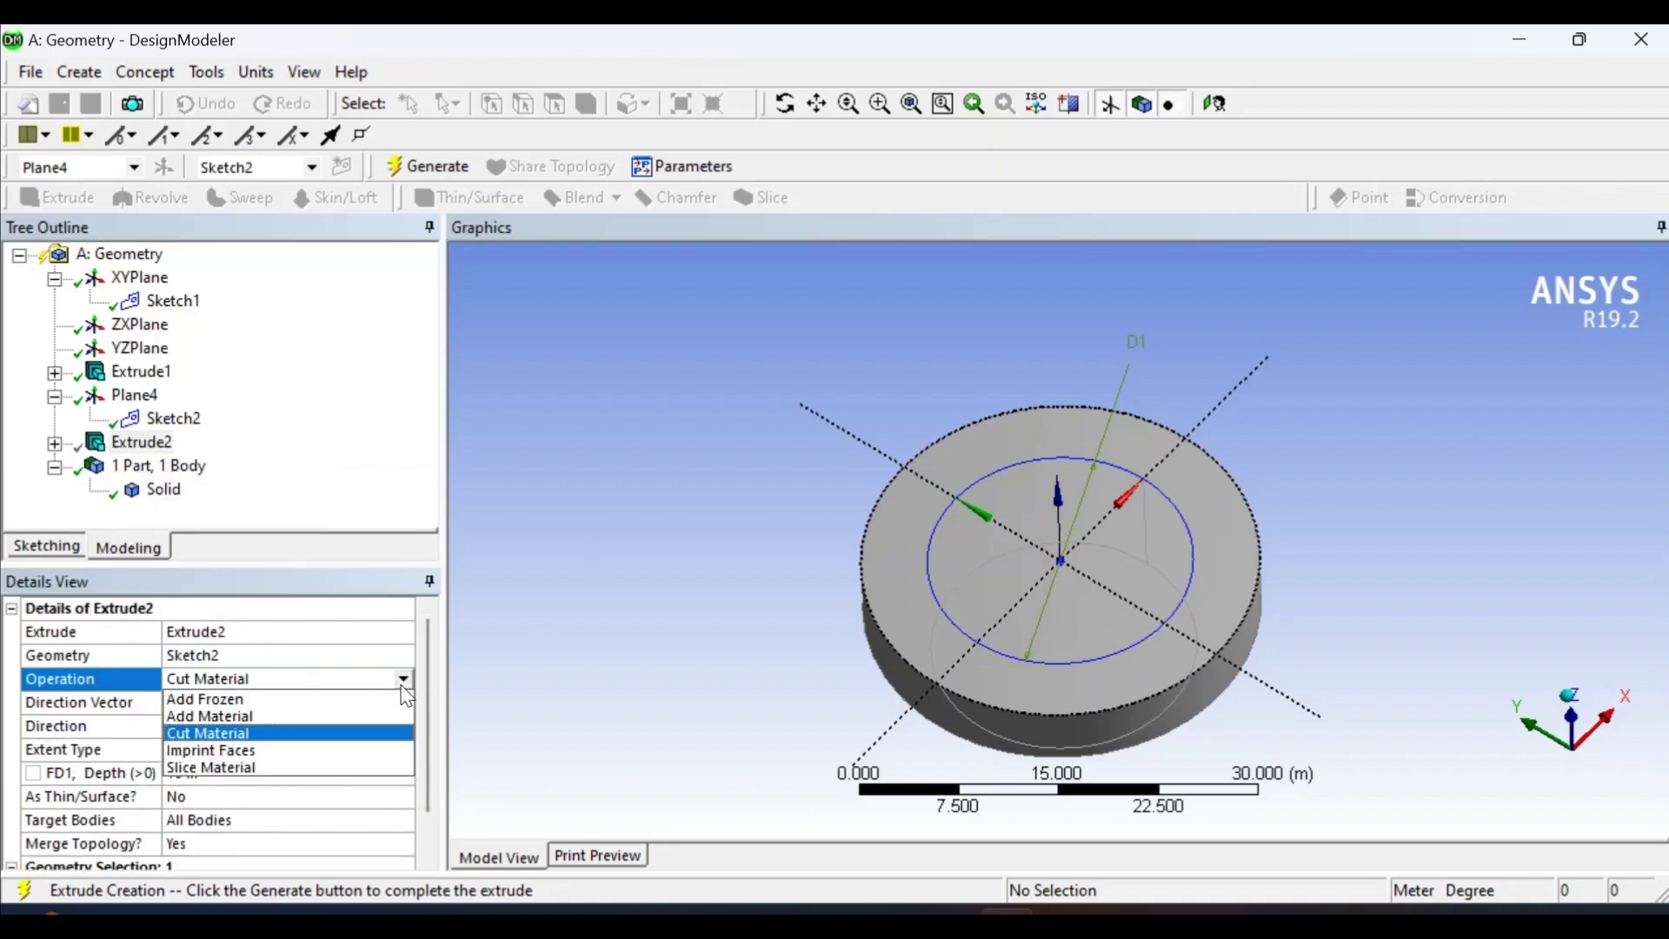
pyautogui.click(318, 750)
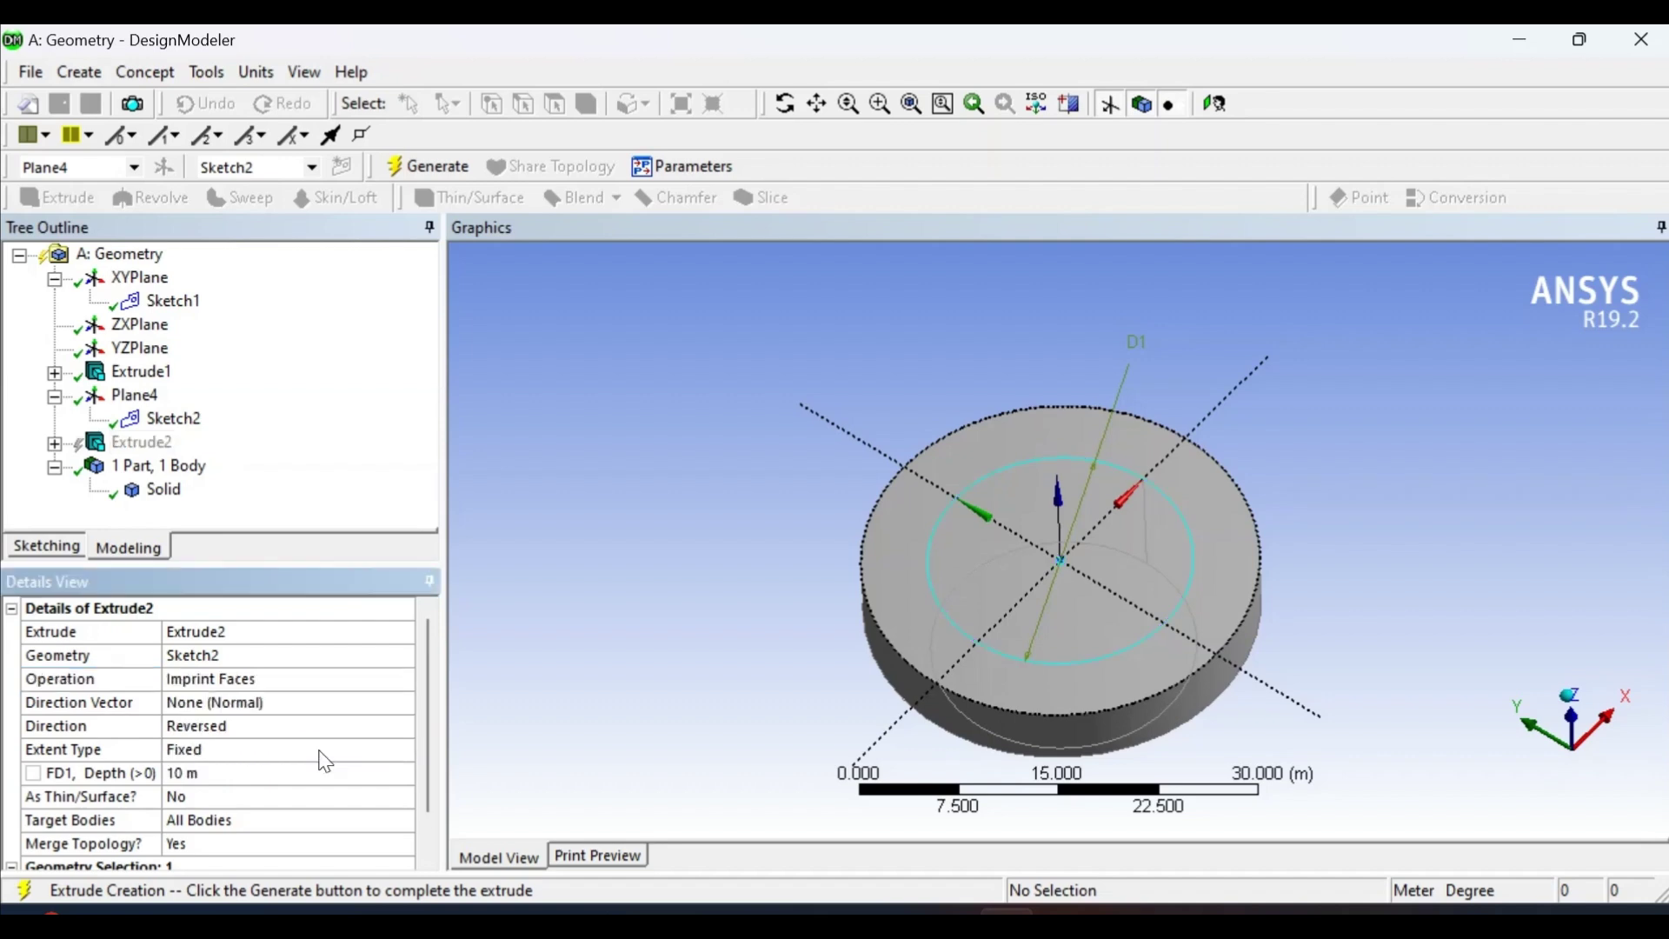
pyautogui.click(428, 165)
# - Select the solid body and inspect the imprinted disc from above and from the side
pyautogui.moveTo(660, 324); pyautogui.dragTo(723, 508, button='middle')
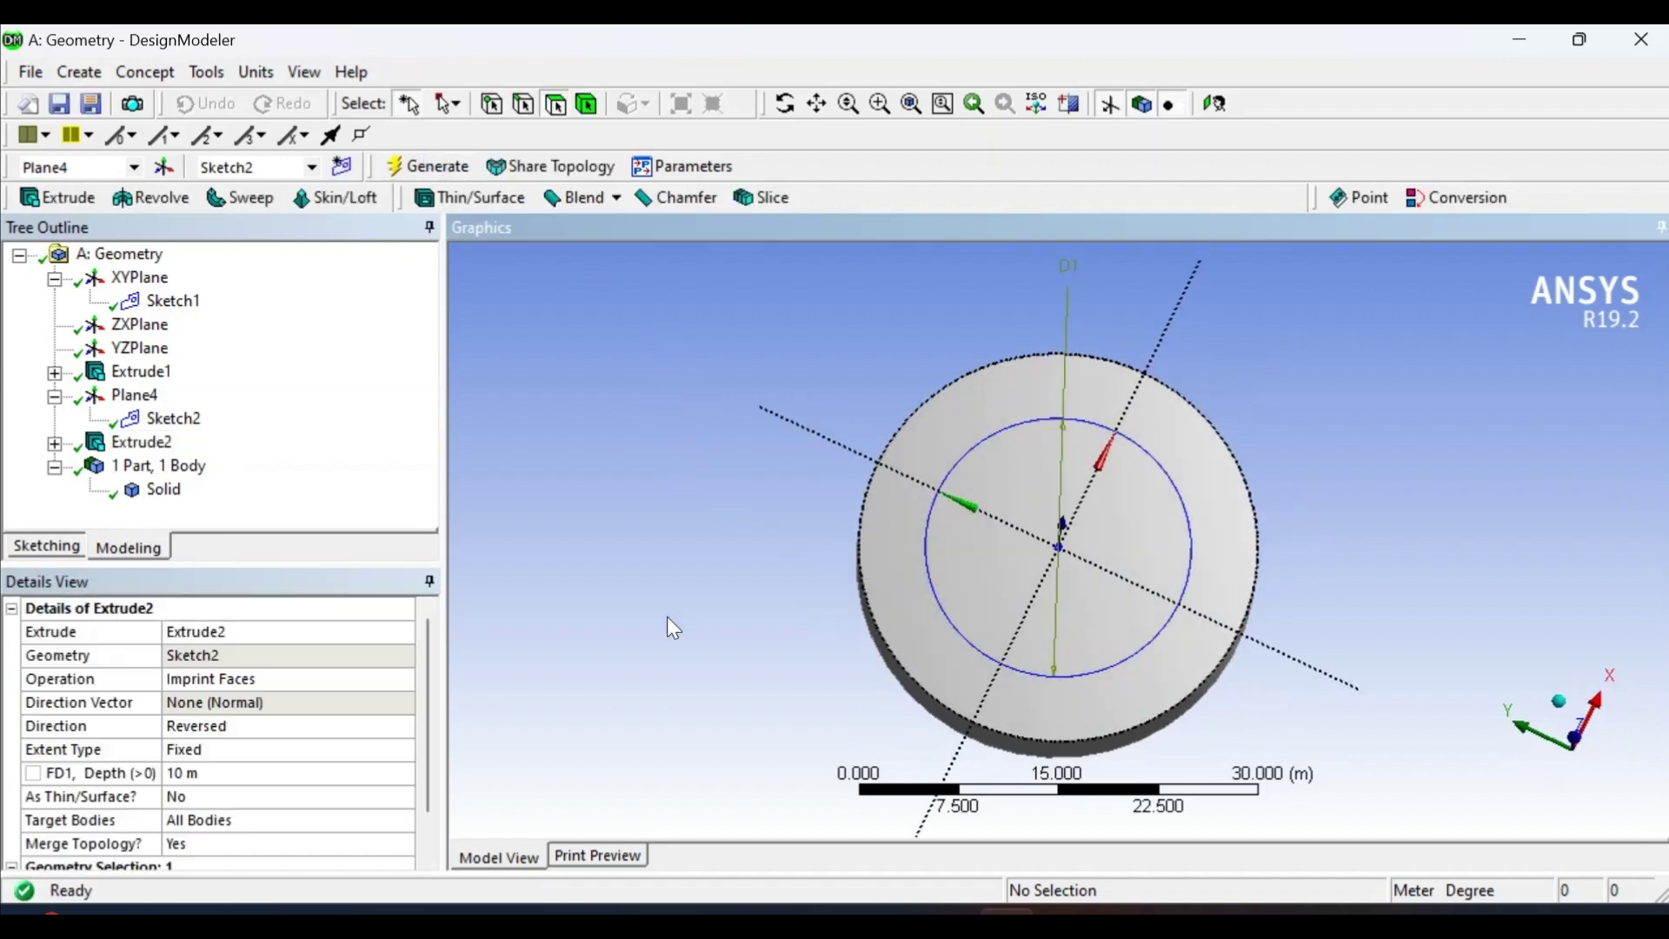
pyautogui.click(163, 489)
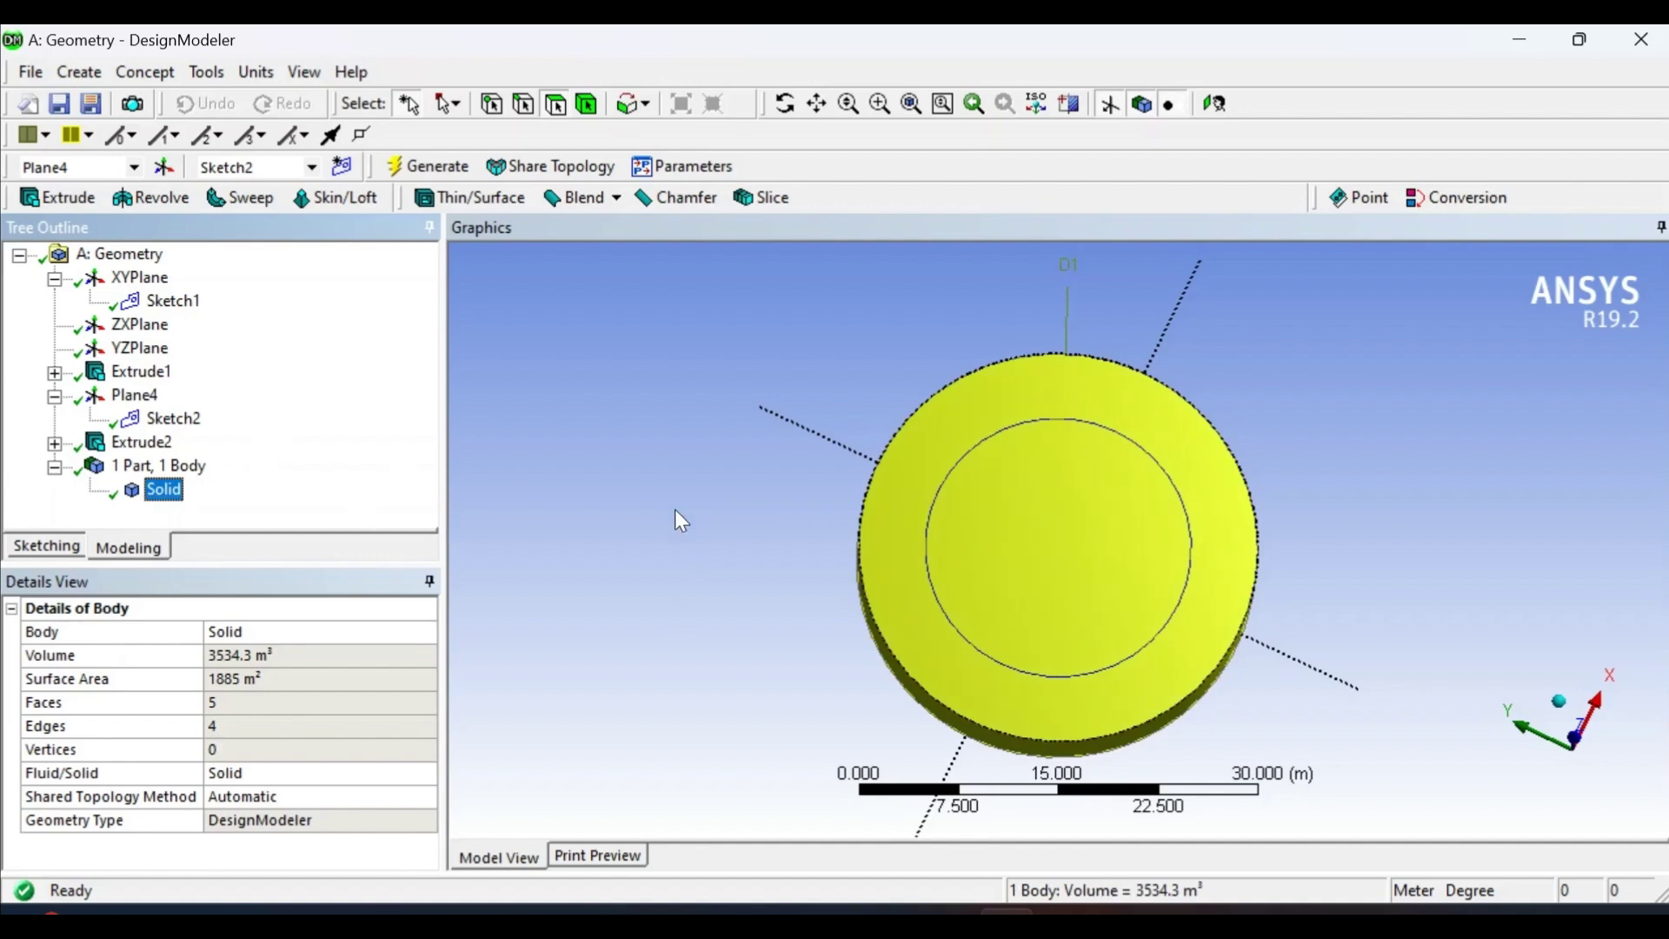
pyautogui.click(697, 518)
pyautogui.click(163, 489)
pyautogui.moveTo(730, 551); pyautogui.dragTo(752, 477, button='middle')
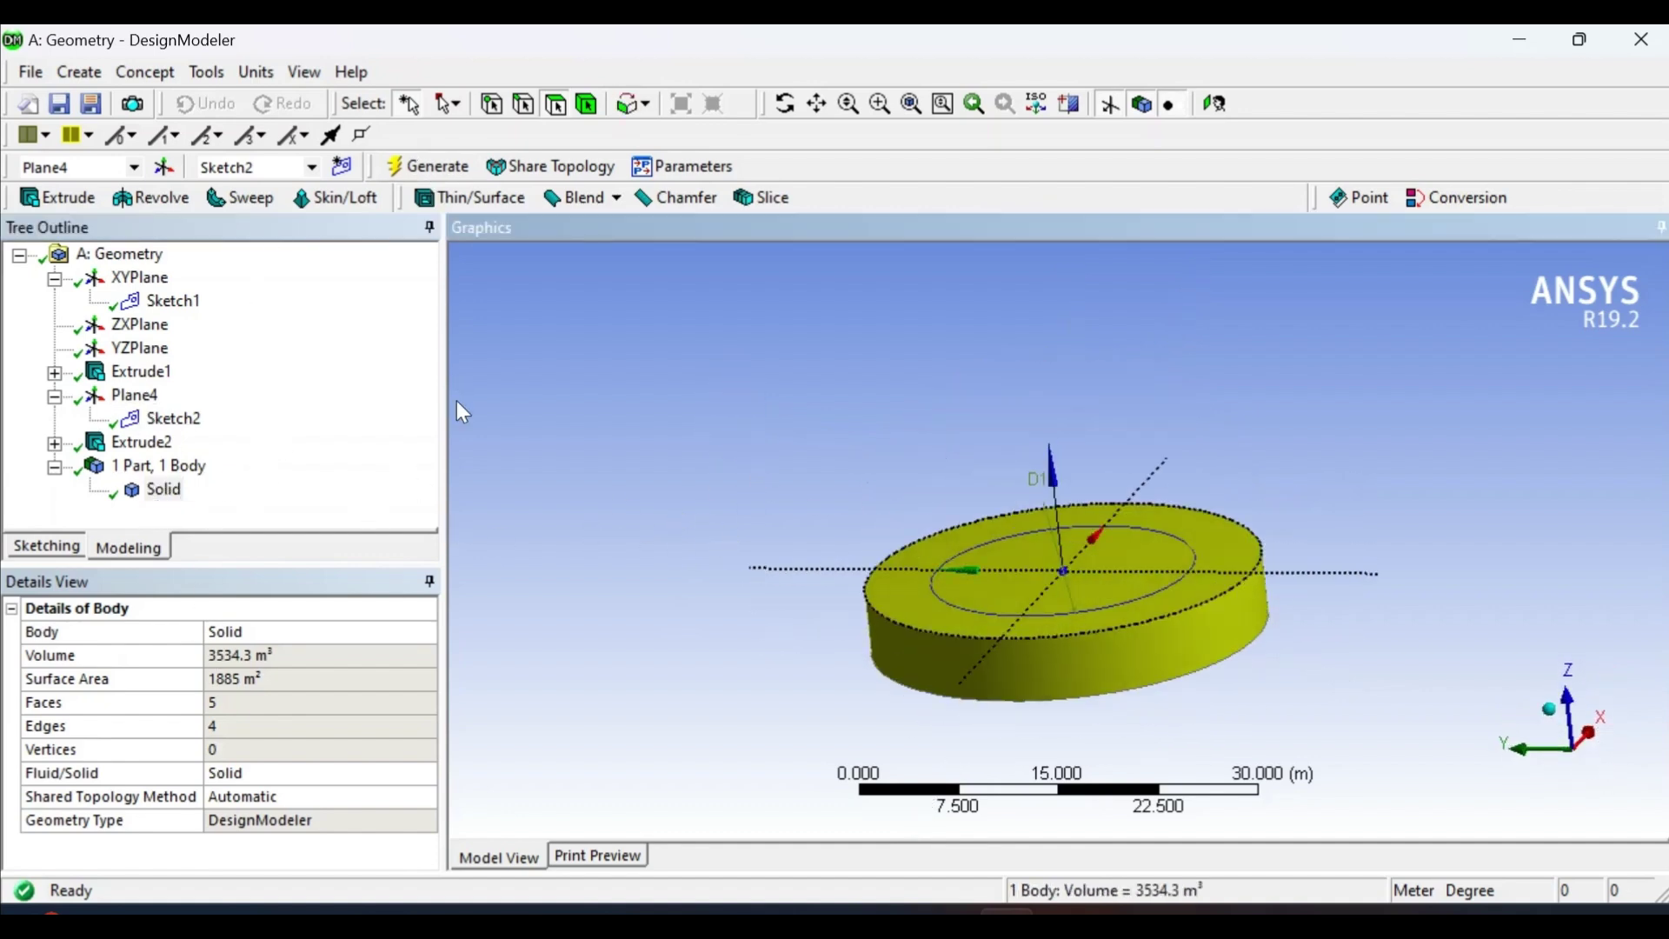
pyautogui.click(603, 472)
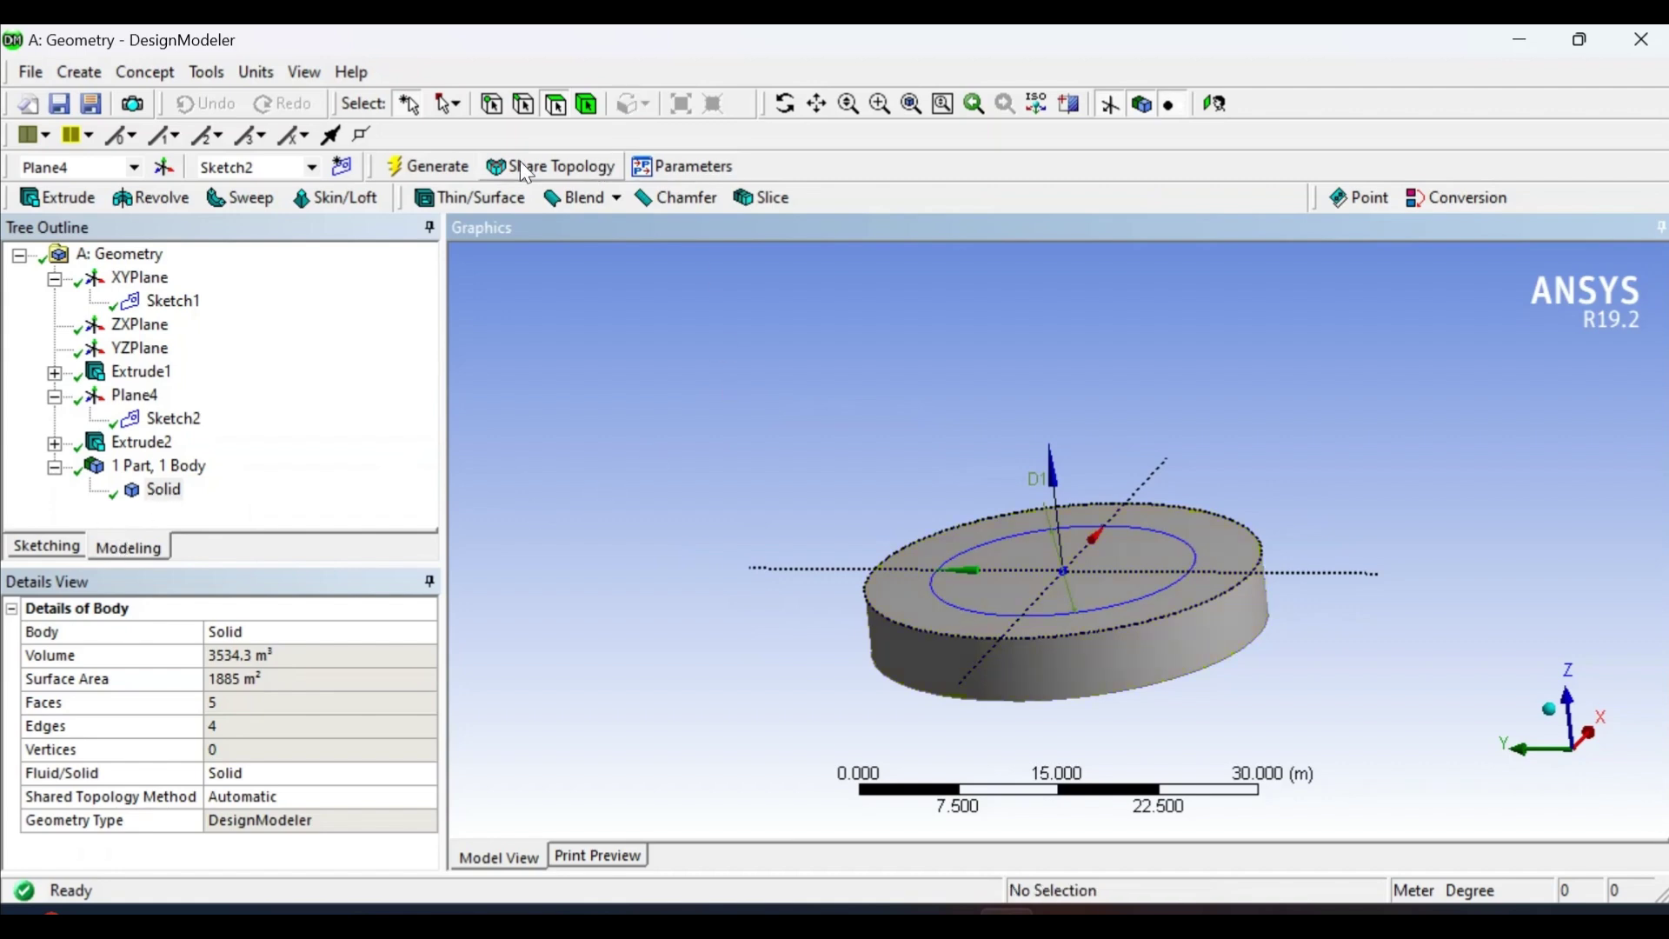
pyautogui.moveTo(678, 536); pyautogui.dragTo(712, 408, button='middle')
pyautogui.click(550, 112)
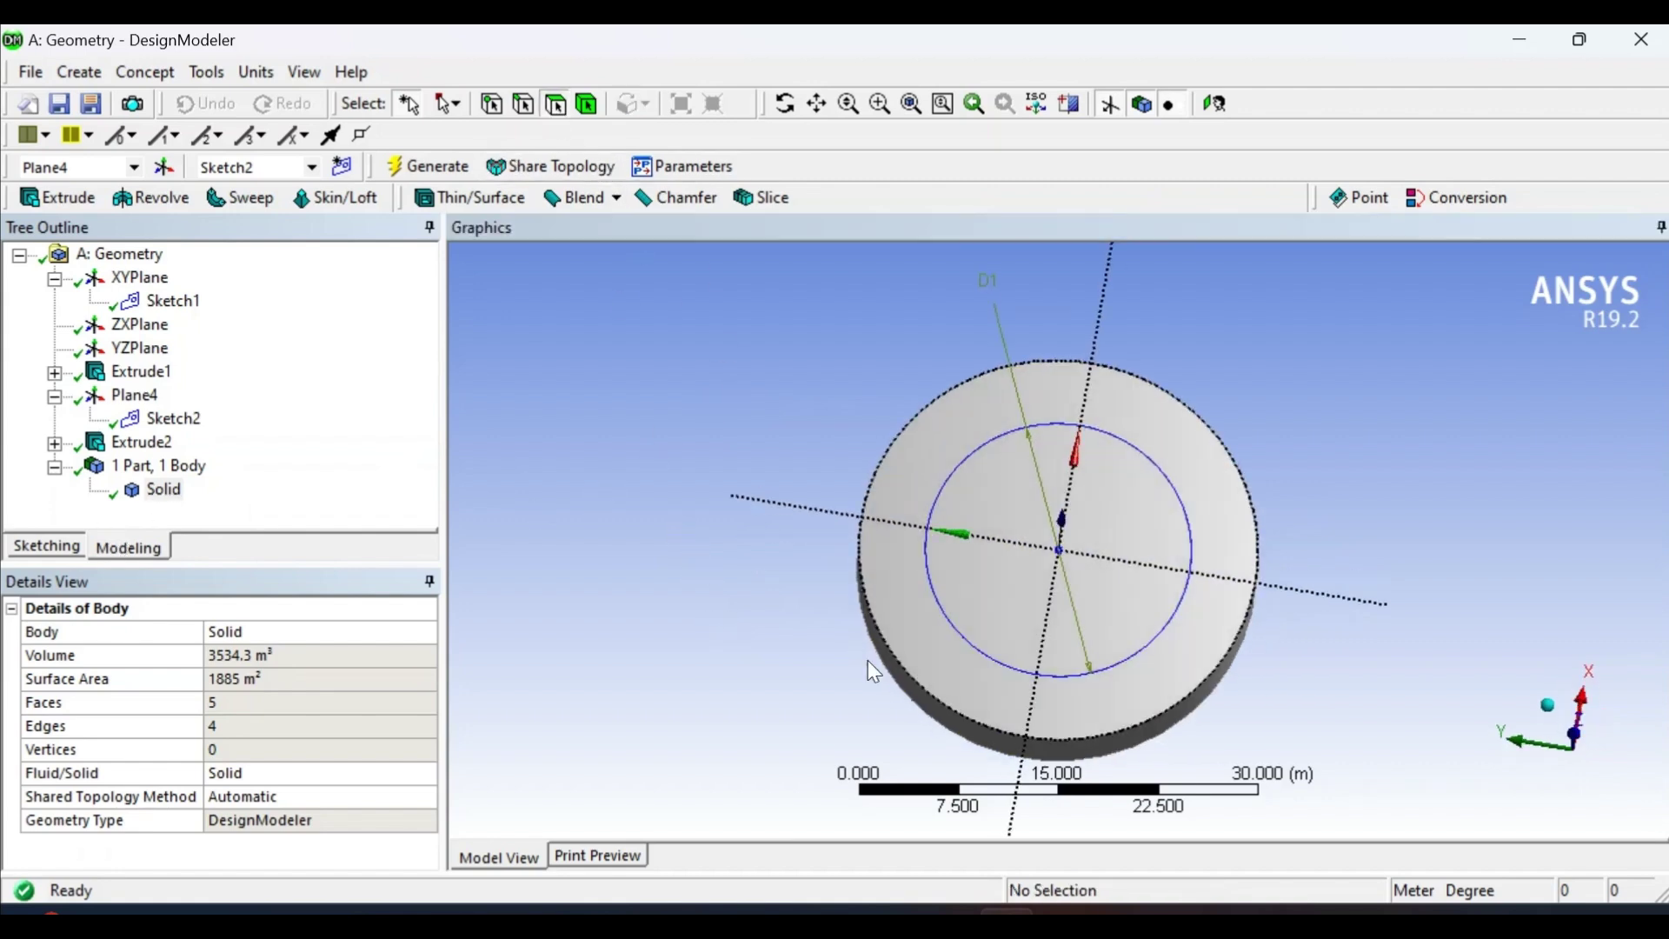
# - Select the inner circular face and the outer ring face alternately to examine how the imprint divides the disc's upper surface
pyautogui.click(987, 559)
pyautogui.moveTo(905, 615); pyautogui.dragTo(882, 499, button='middle')
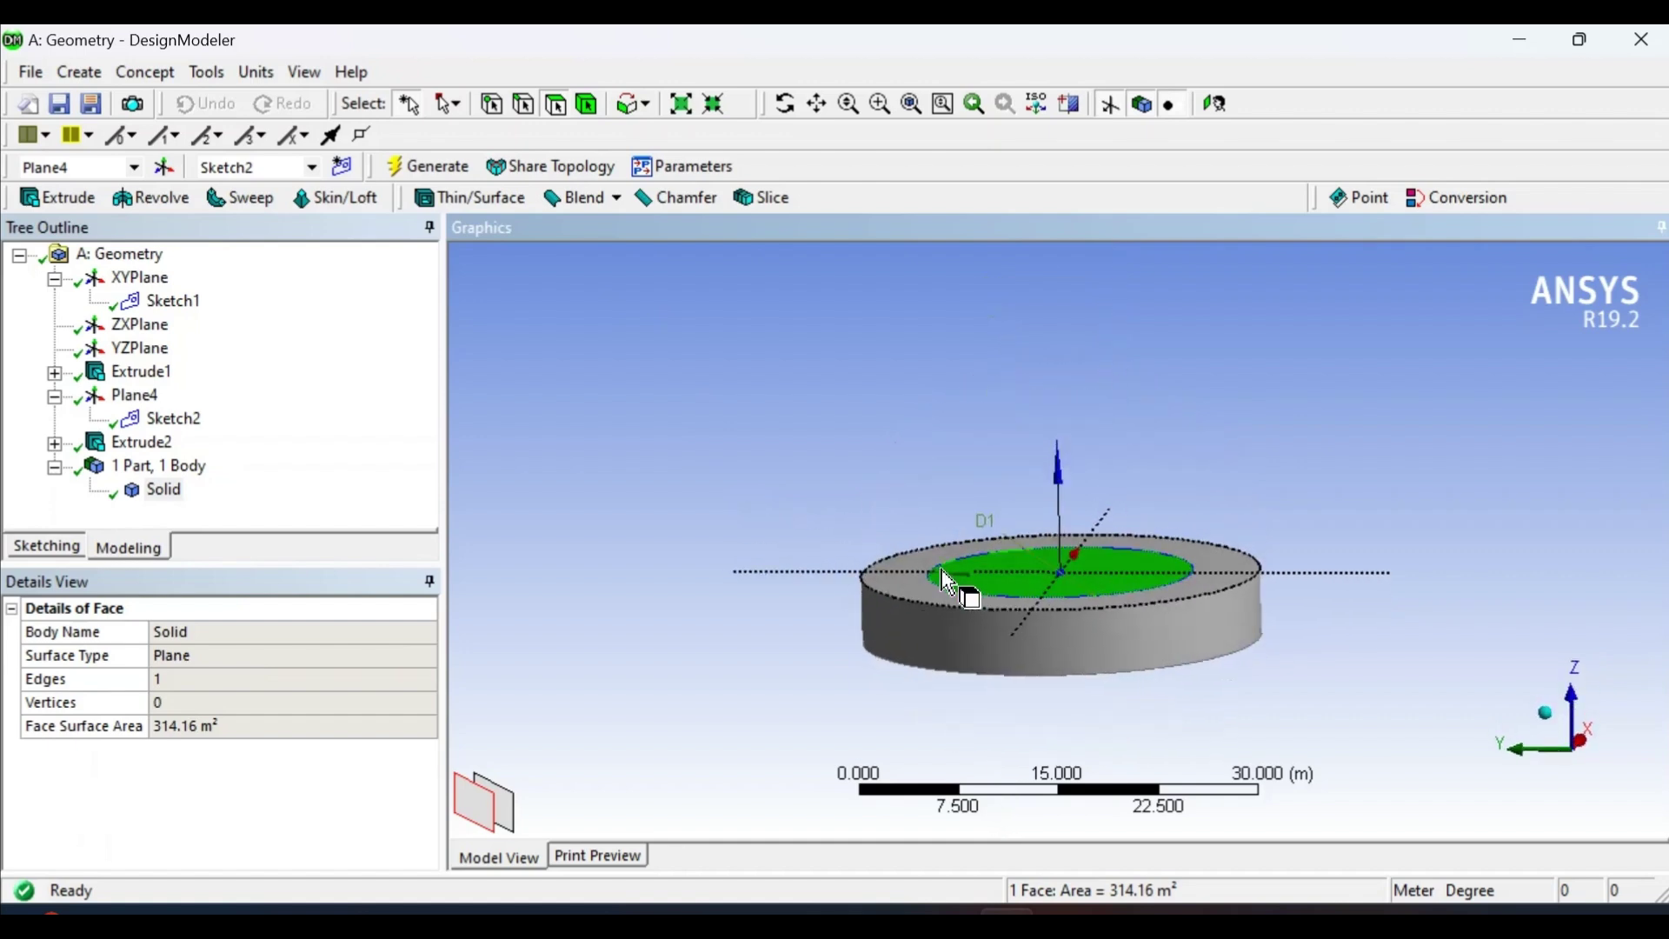
pyautogui.moveTo(978, 591); pyautogui.dragTo(947, 617, button='middle')
pyautogui.click(947, 619)
pyautogui.click(978, 613)
pyautogui.click(956, 630)
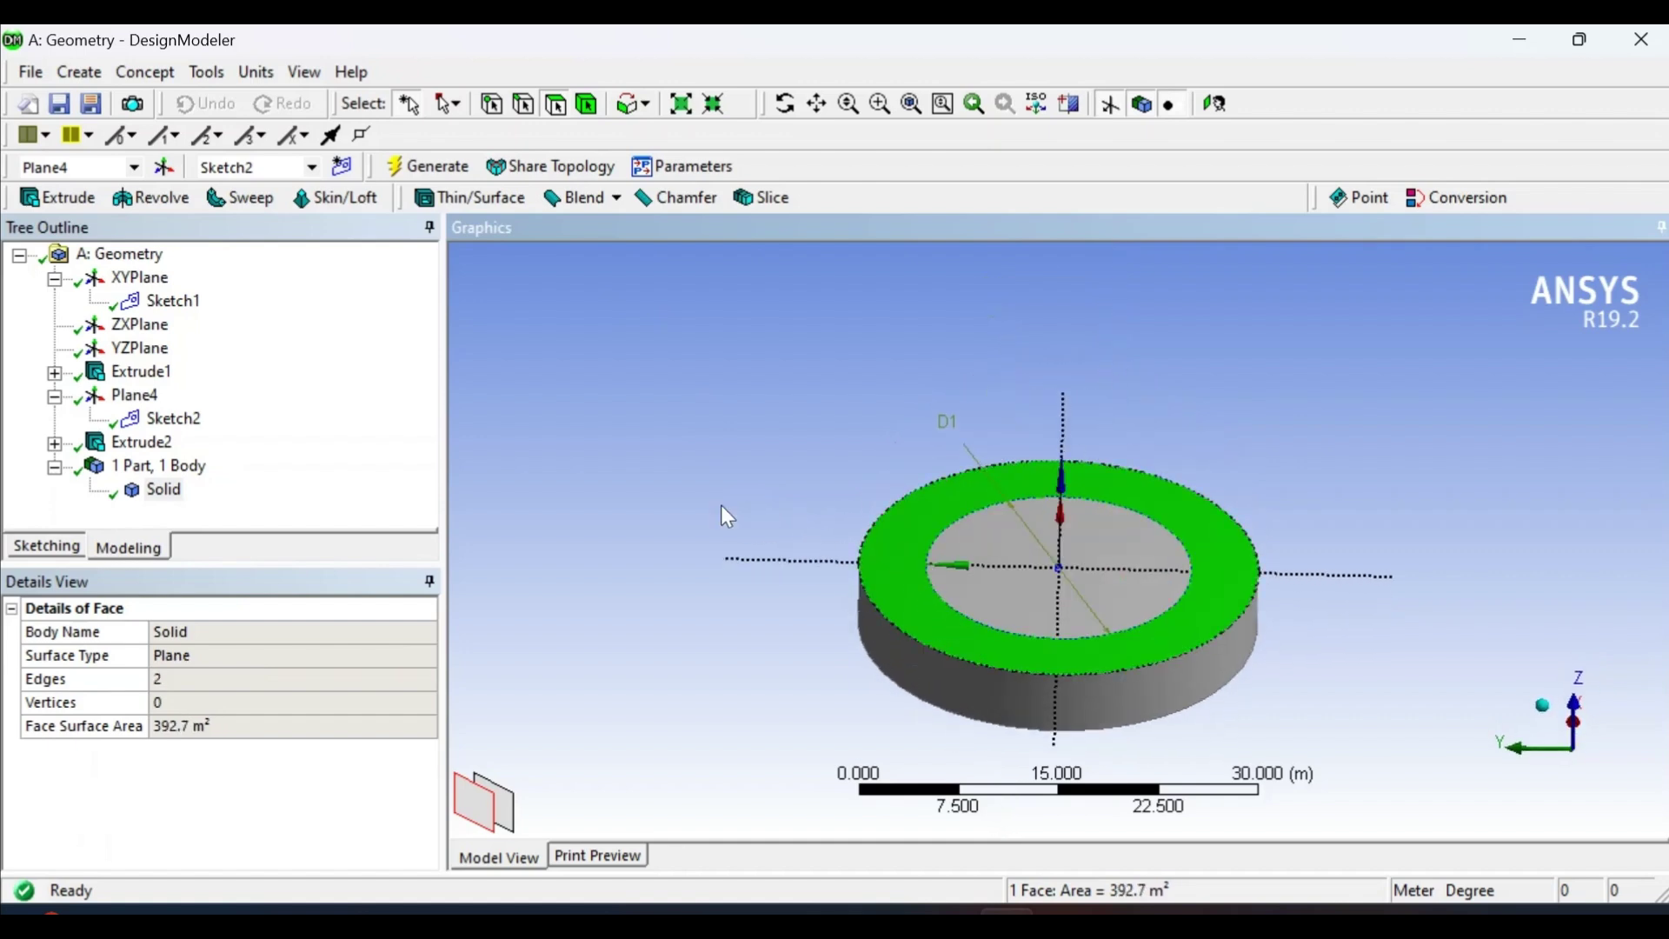
pyautogui.click(1005, 585)
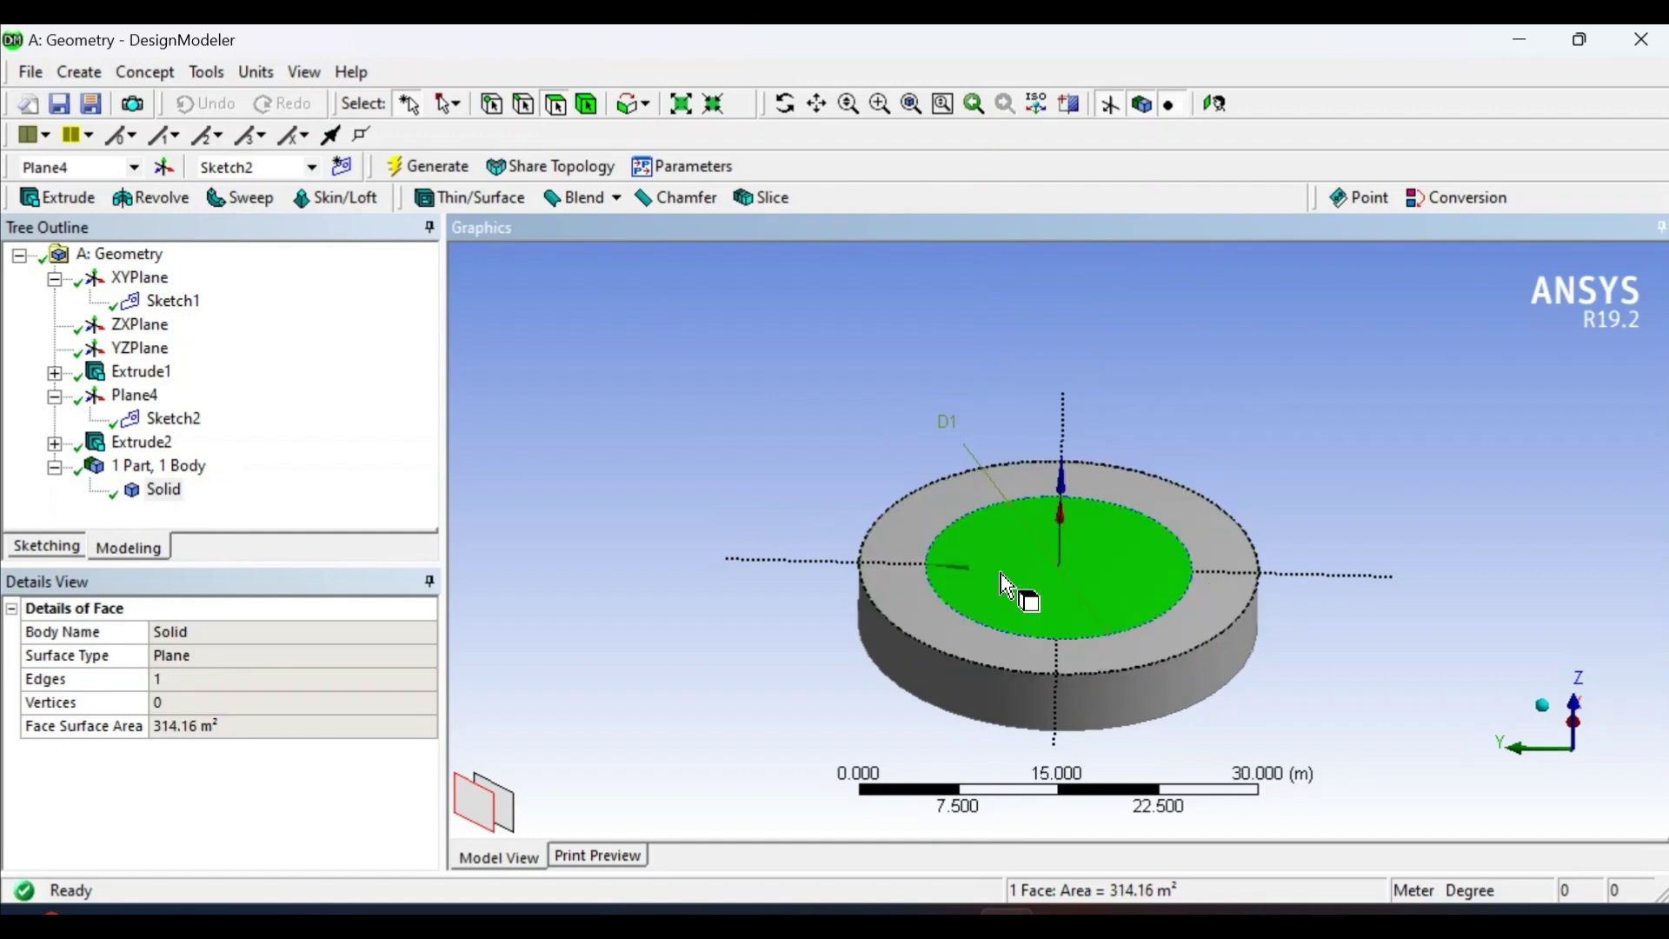
pyautogui.click(618, 537)
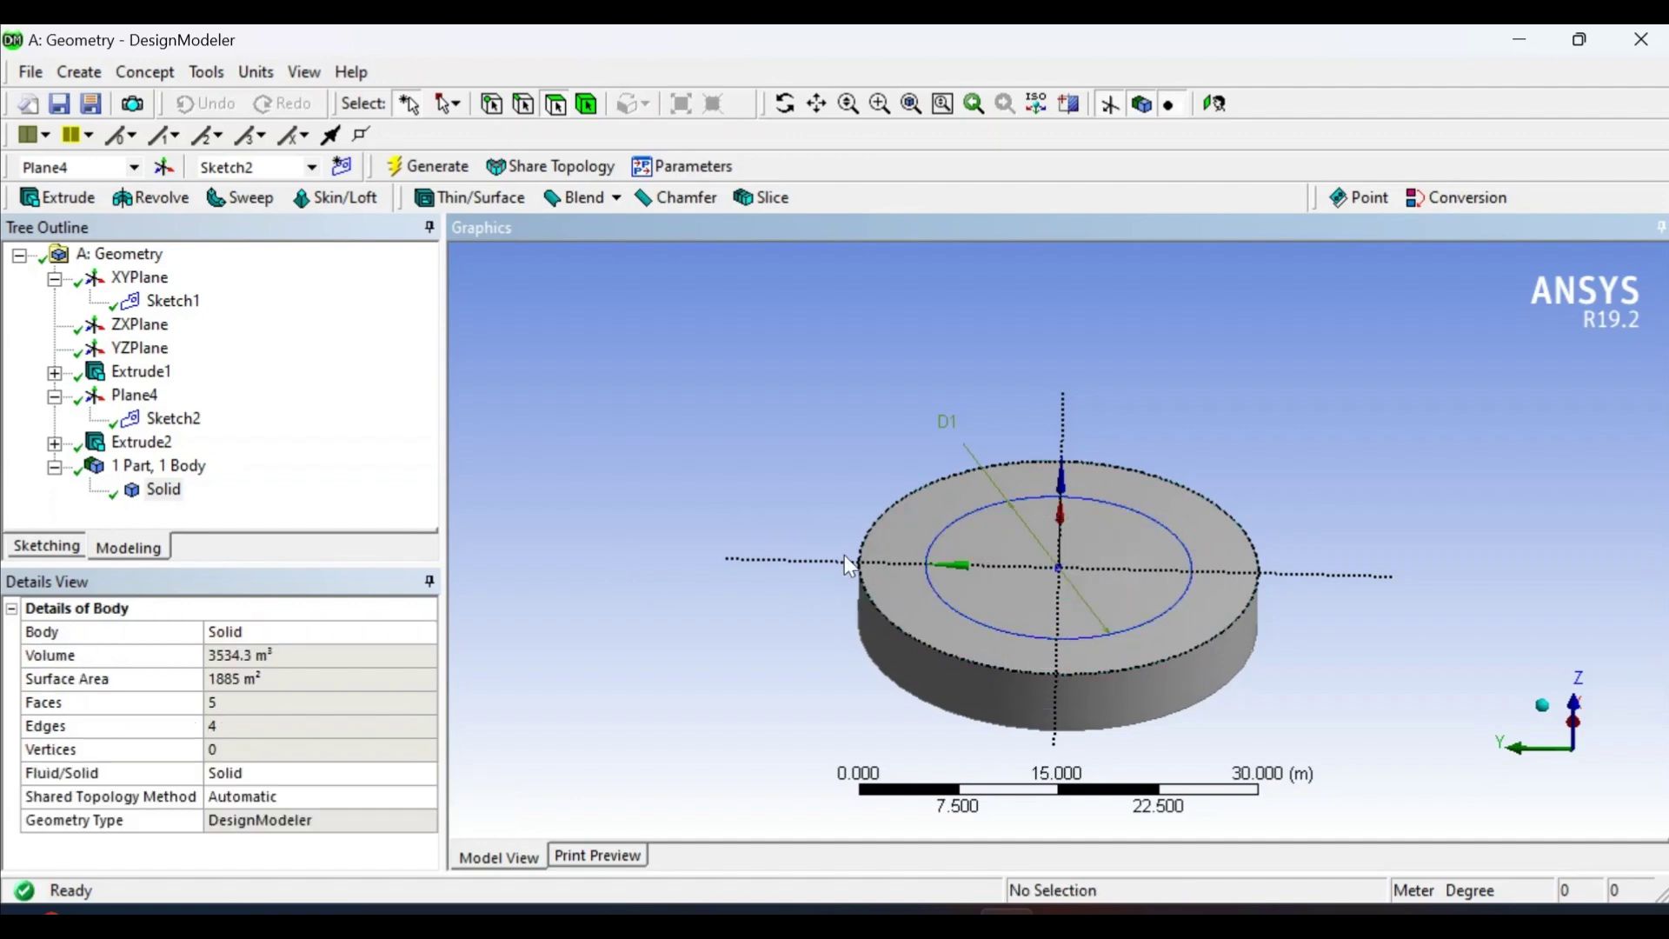
pyautogui.moveTo(878, 475); pyautogui.dragTo(895, 556, button='middle')
pyautogui.click(905, 569)
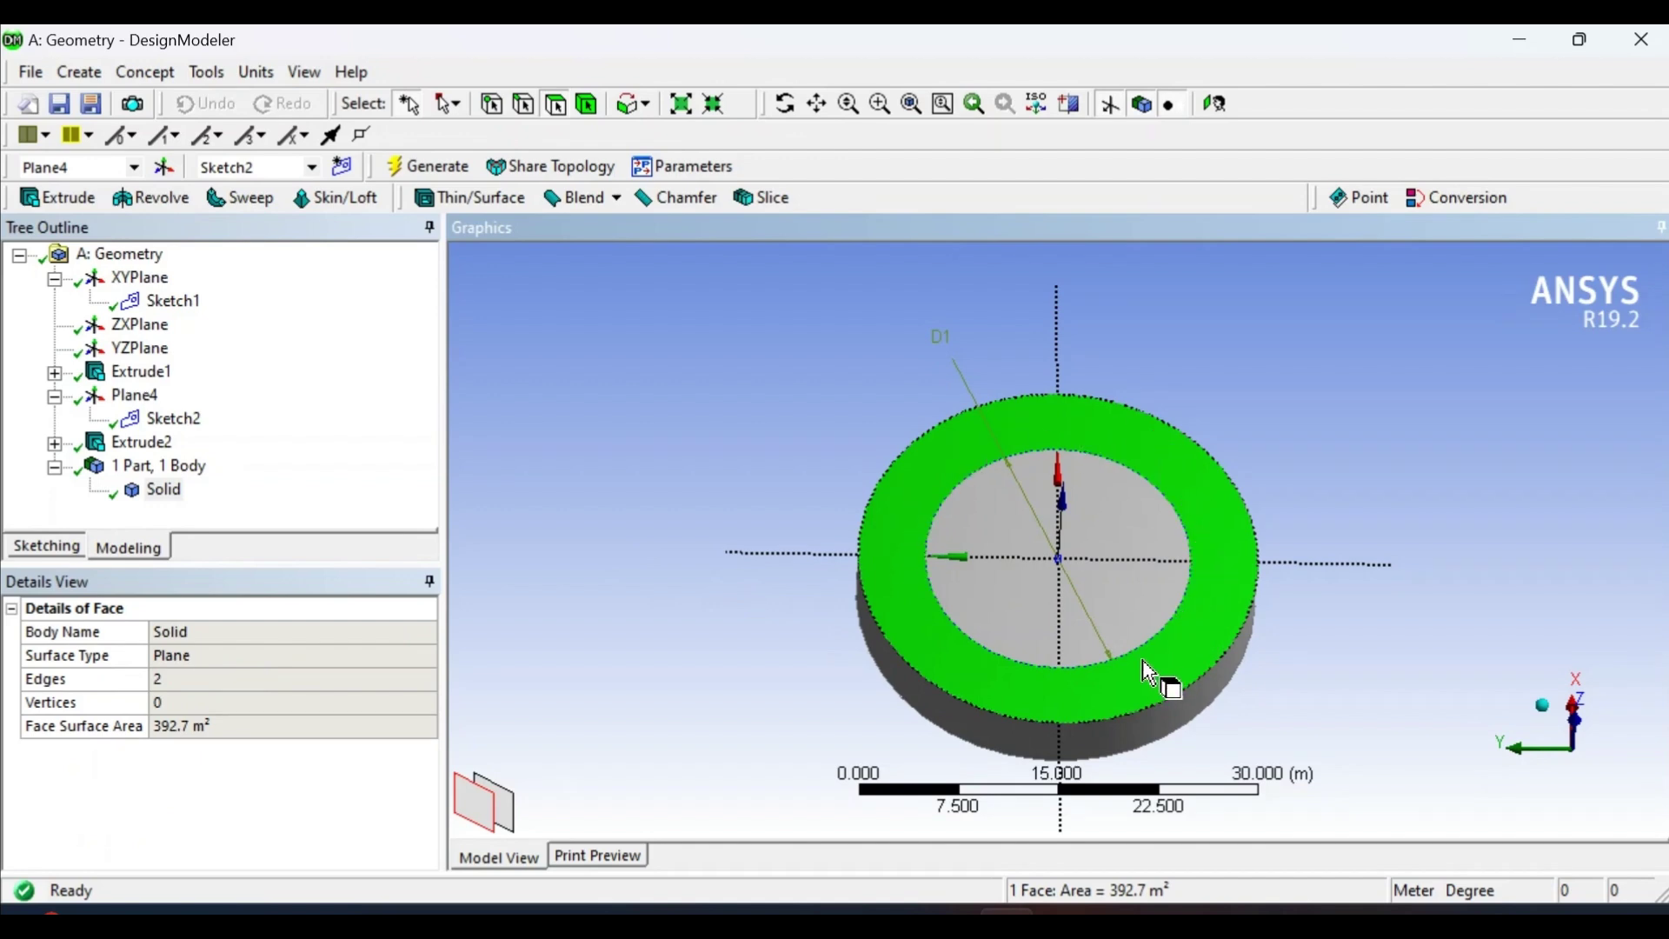
pyautogui.click(992, 582)
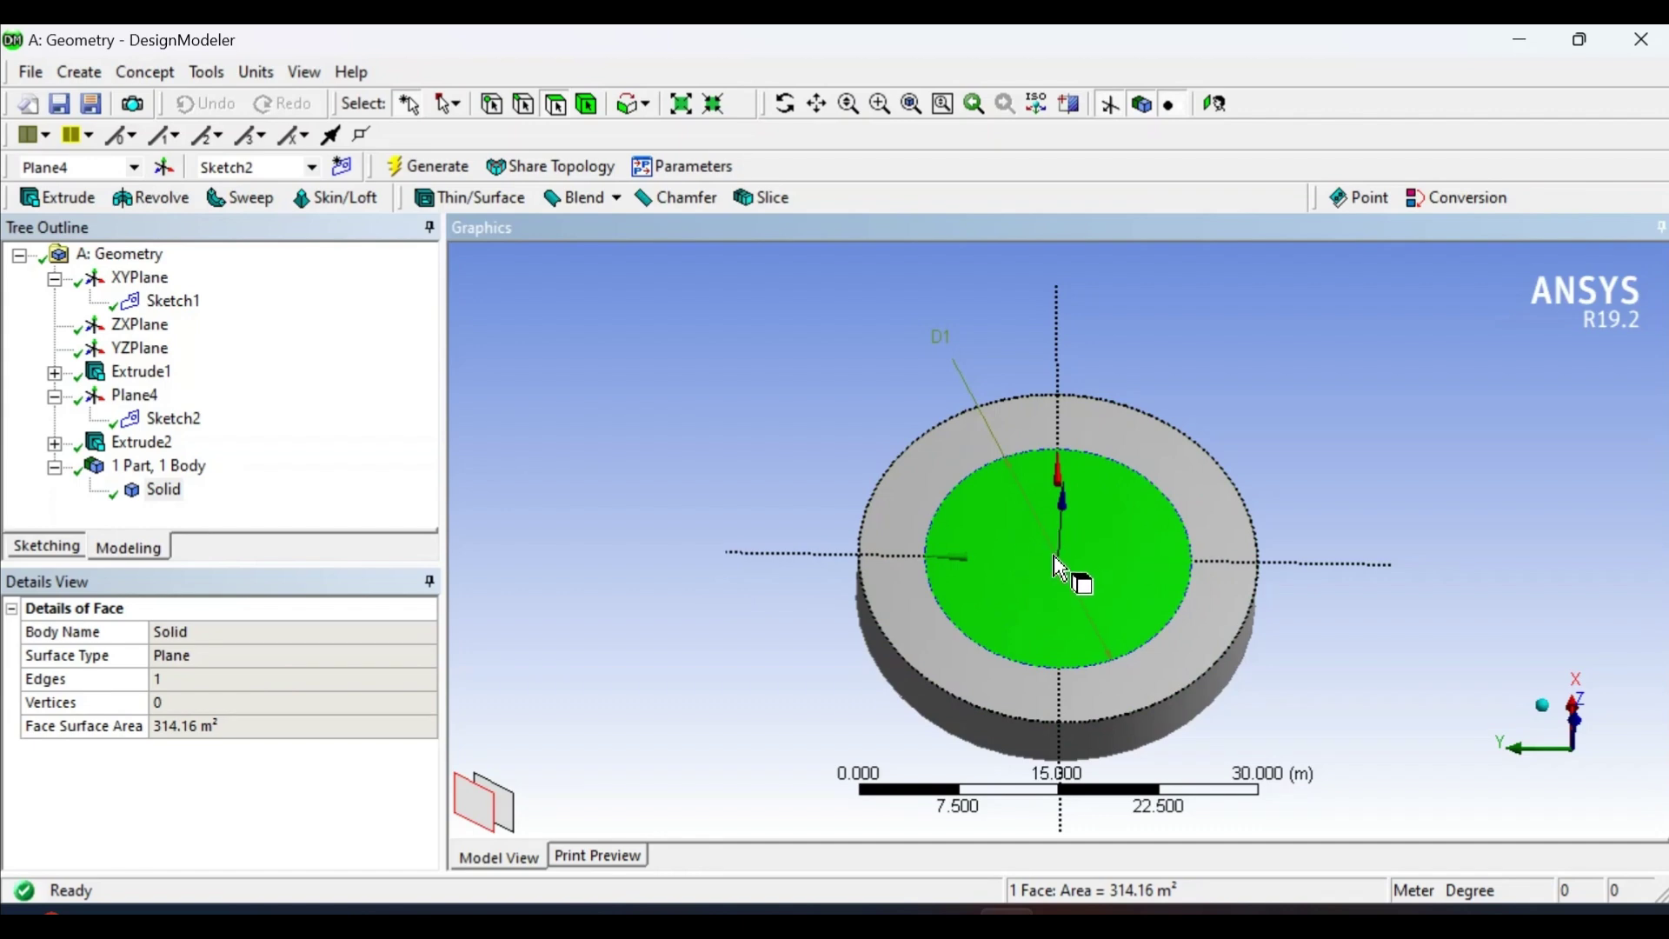
pyautogui.click(908, 581)
pyautogui.click(991, 571)
pyautogui.click(912, 588)
pyautogui.click(946, 578)
pyautogui.click(880, 582)
pyautogui.click(998, 583)
pyautogui.click(937, 613)
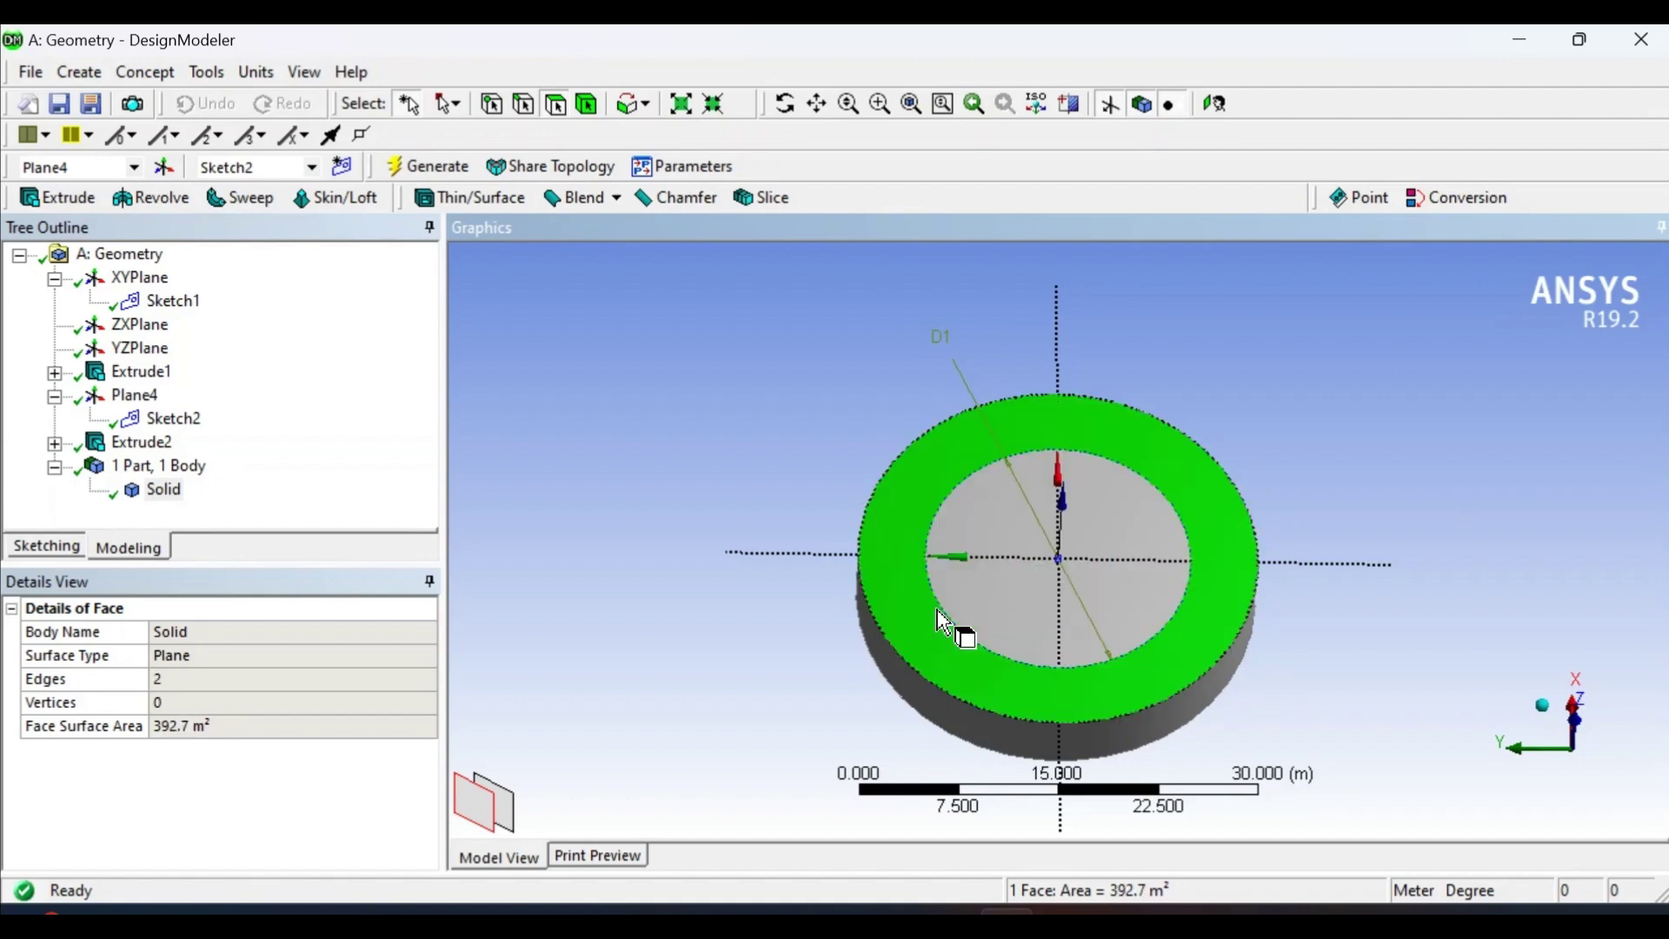
pyautogui.click(624, 377)
# - Reopen the second extrusion for editing, set its operation to Slice Material and generate it
pyautogui.click(144, 442)
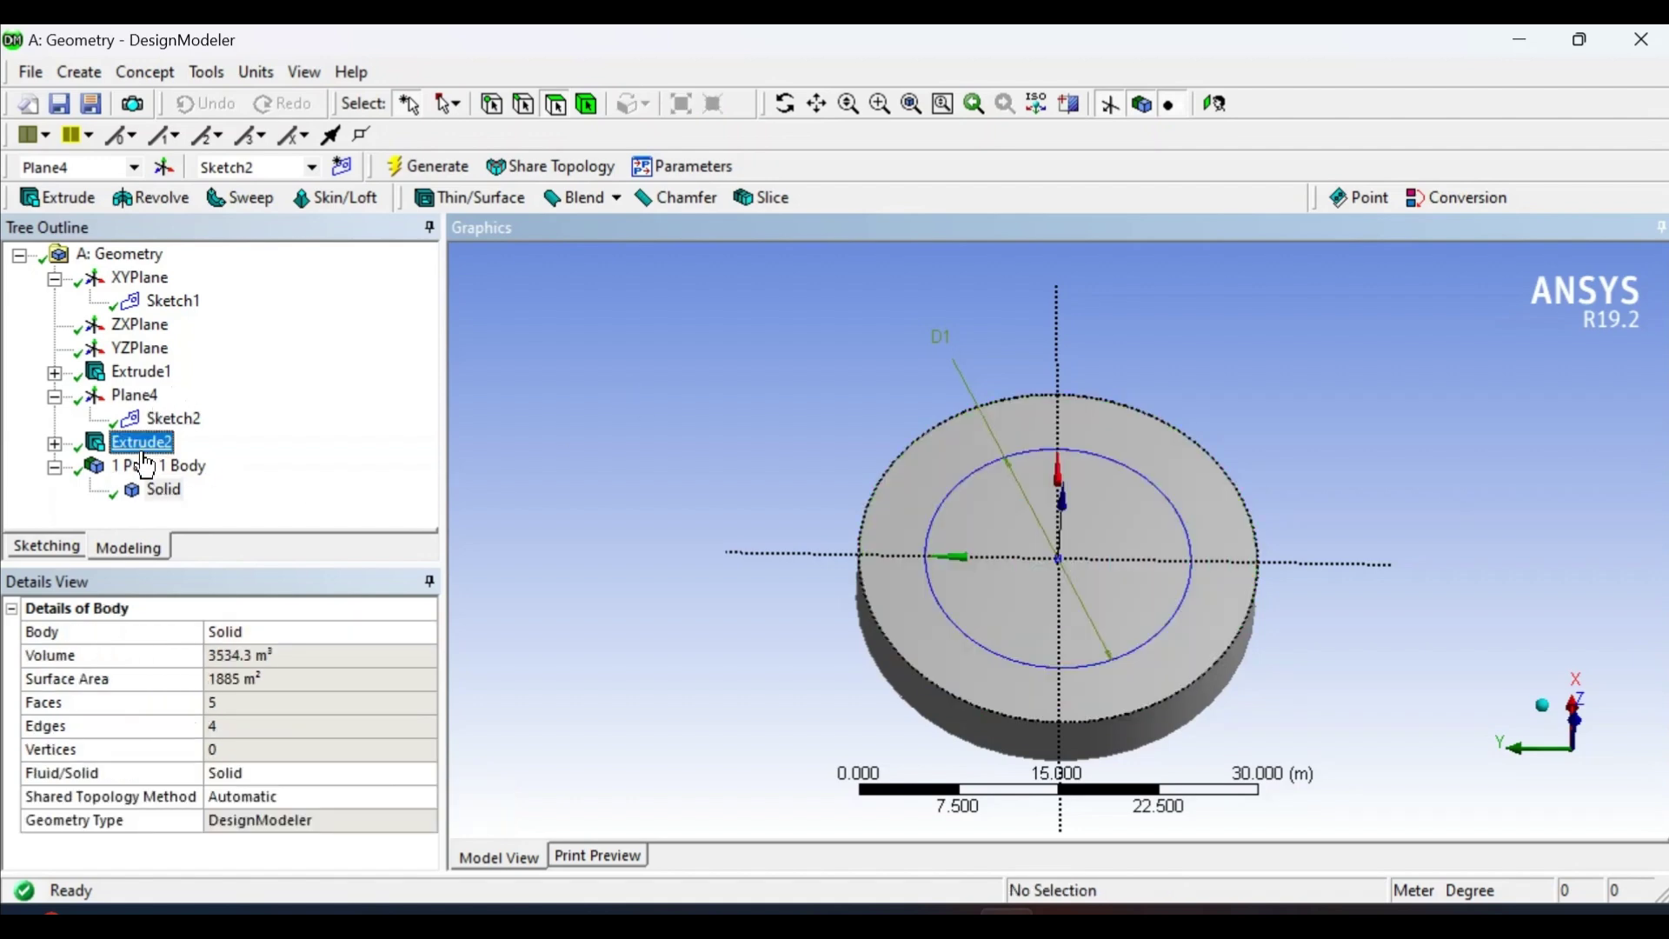
pyautogui.rightClick(144, 443)
pyautogui.click(265, 465)
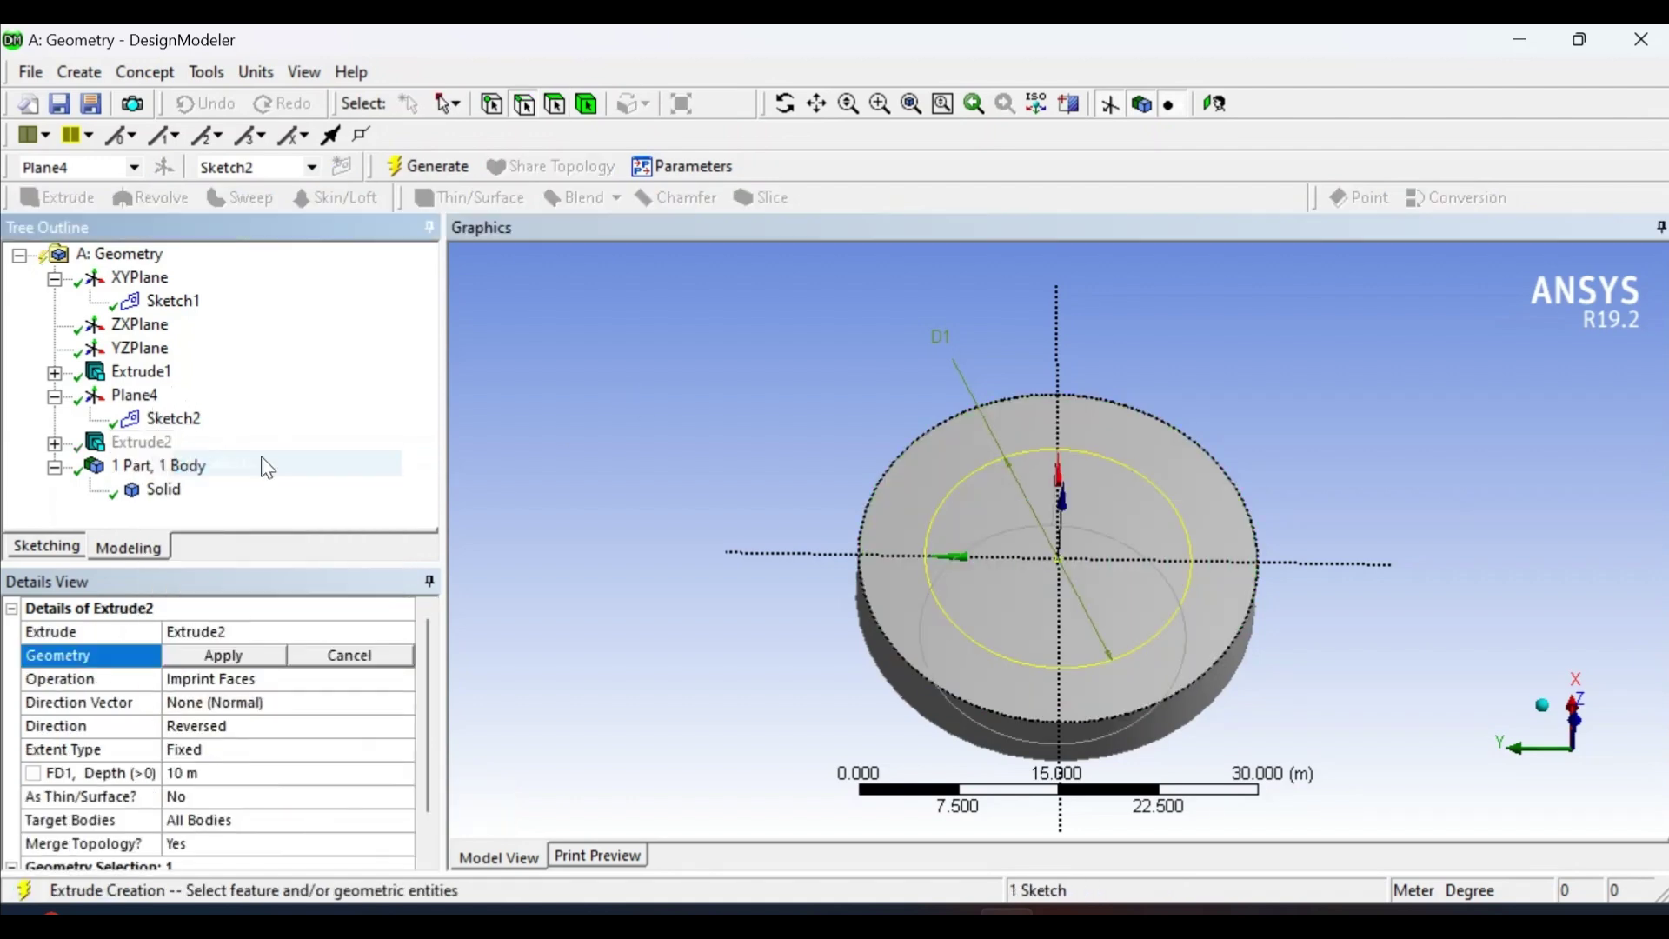
pyautogui.click(253, 680)
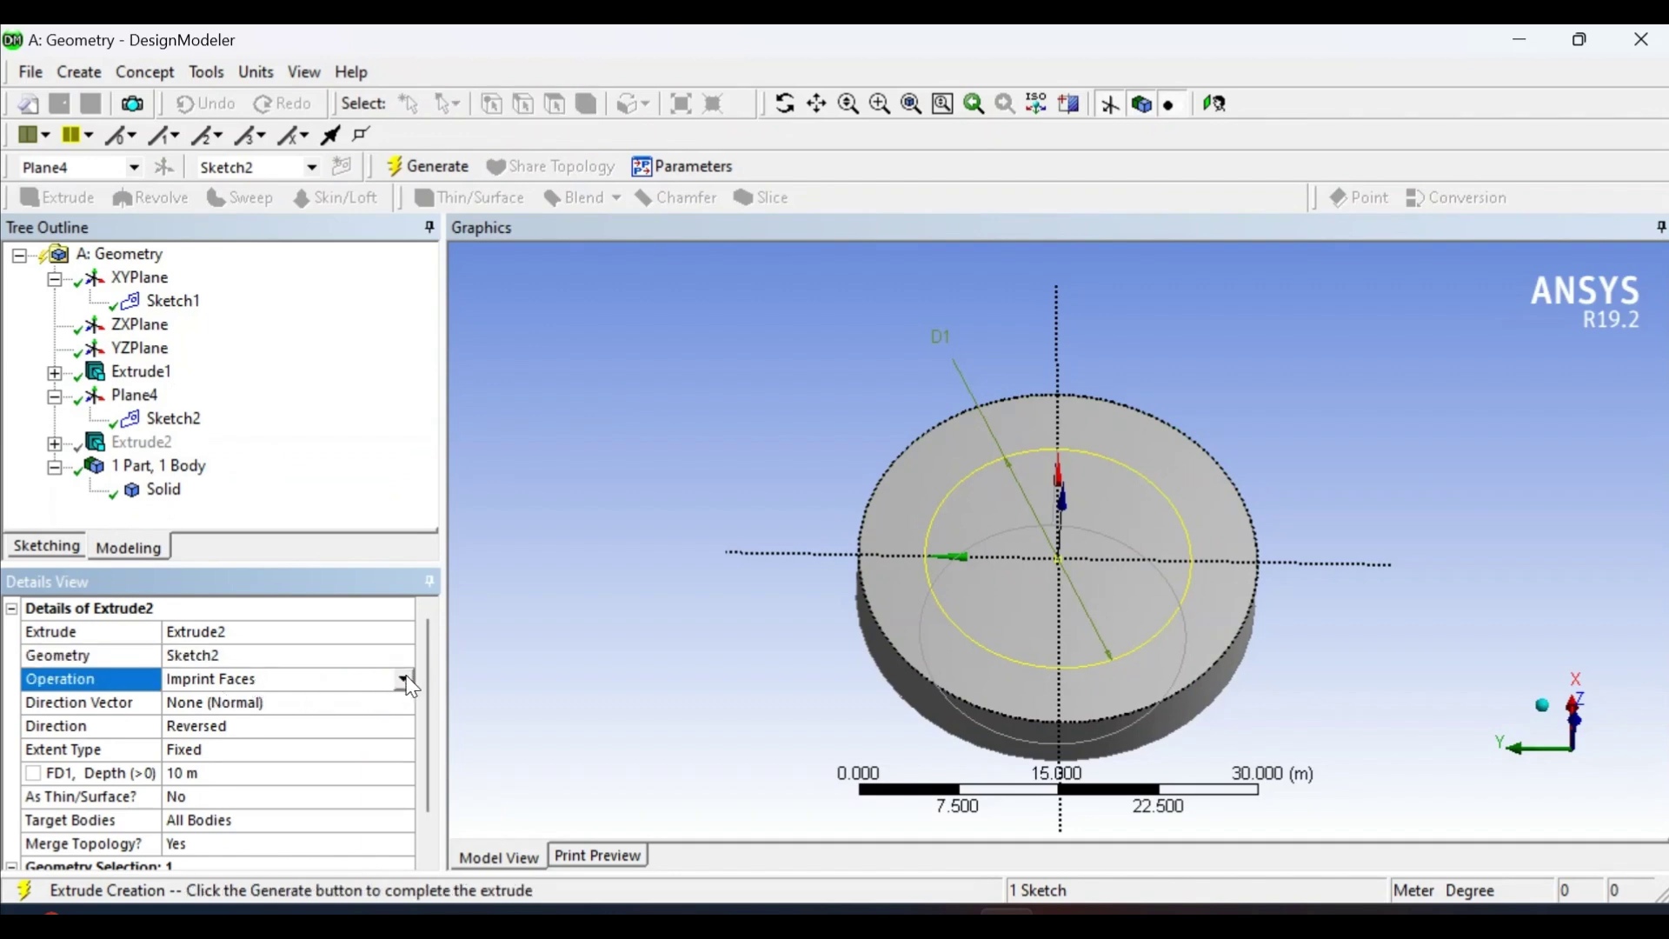
pyautogui.click(404, 679)
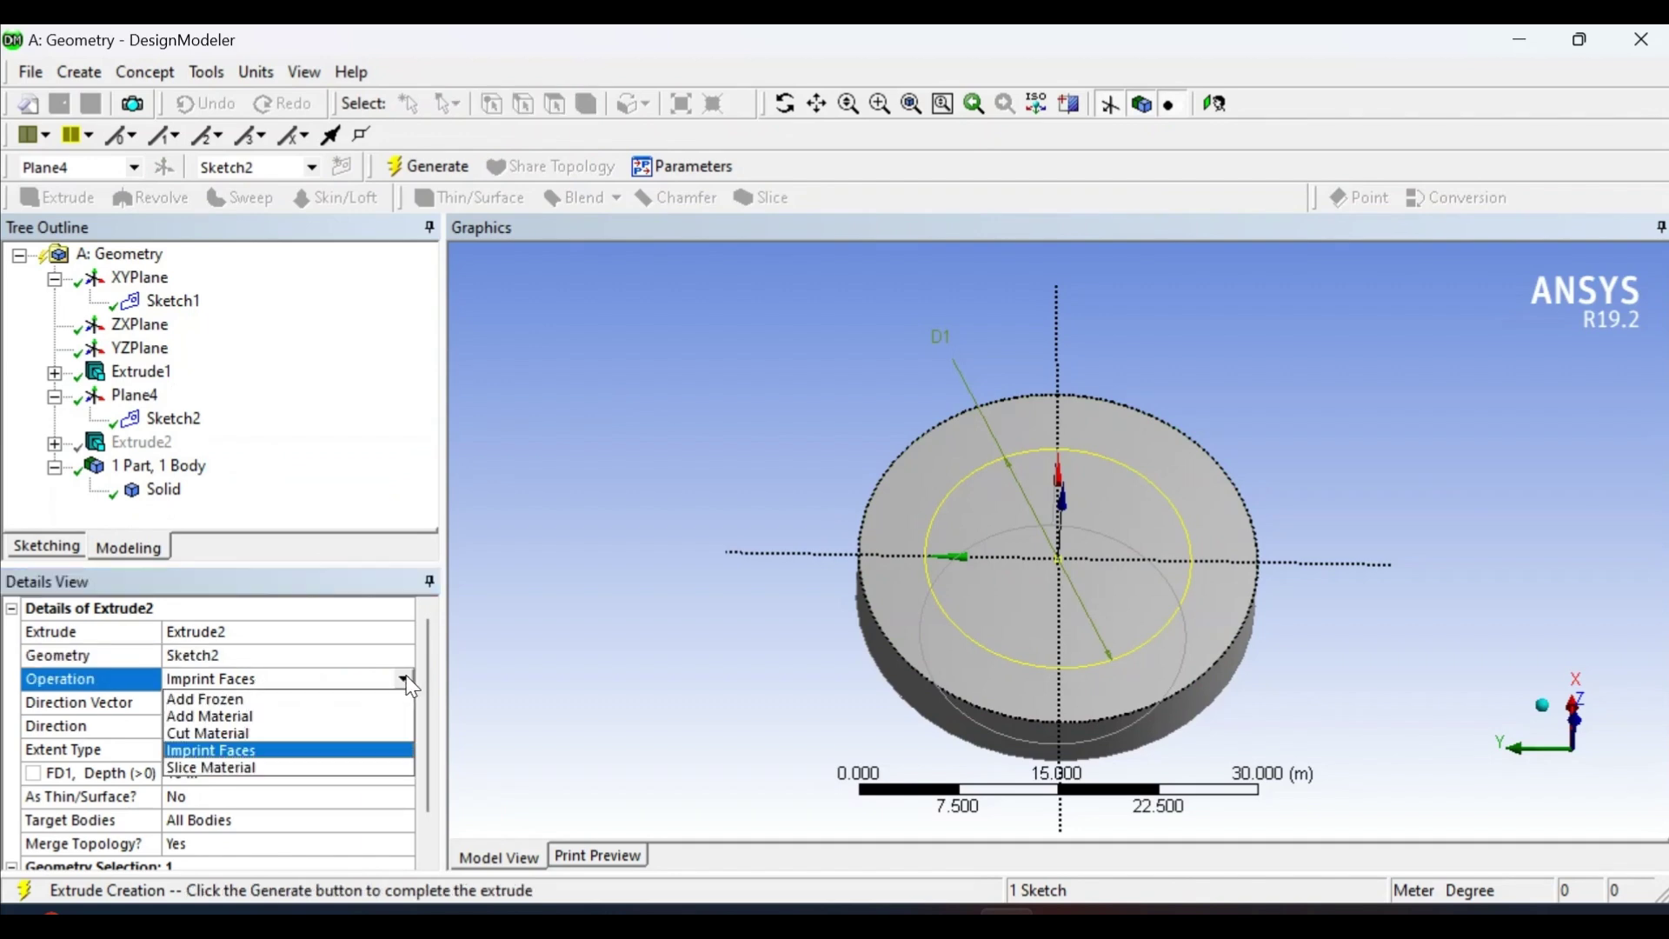
pyautogui.click(324, 768)
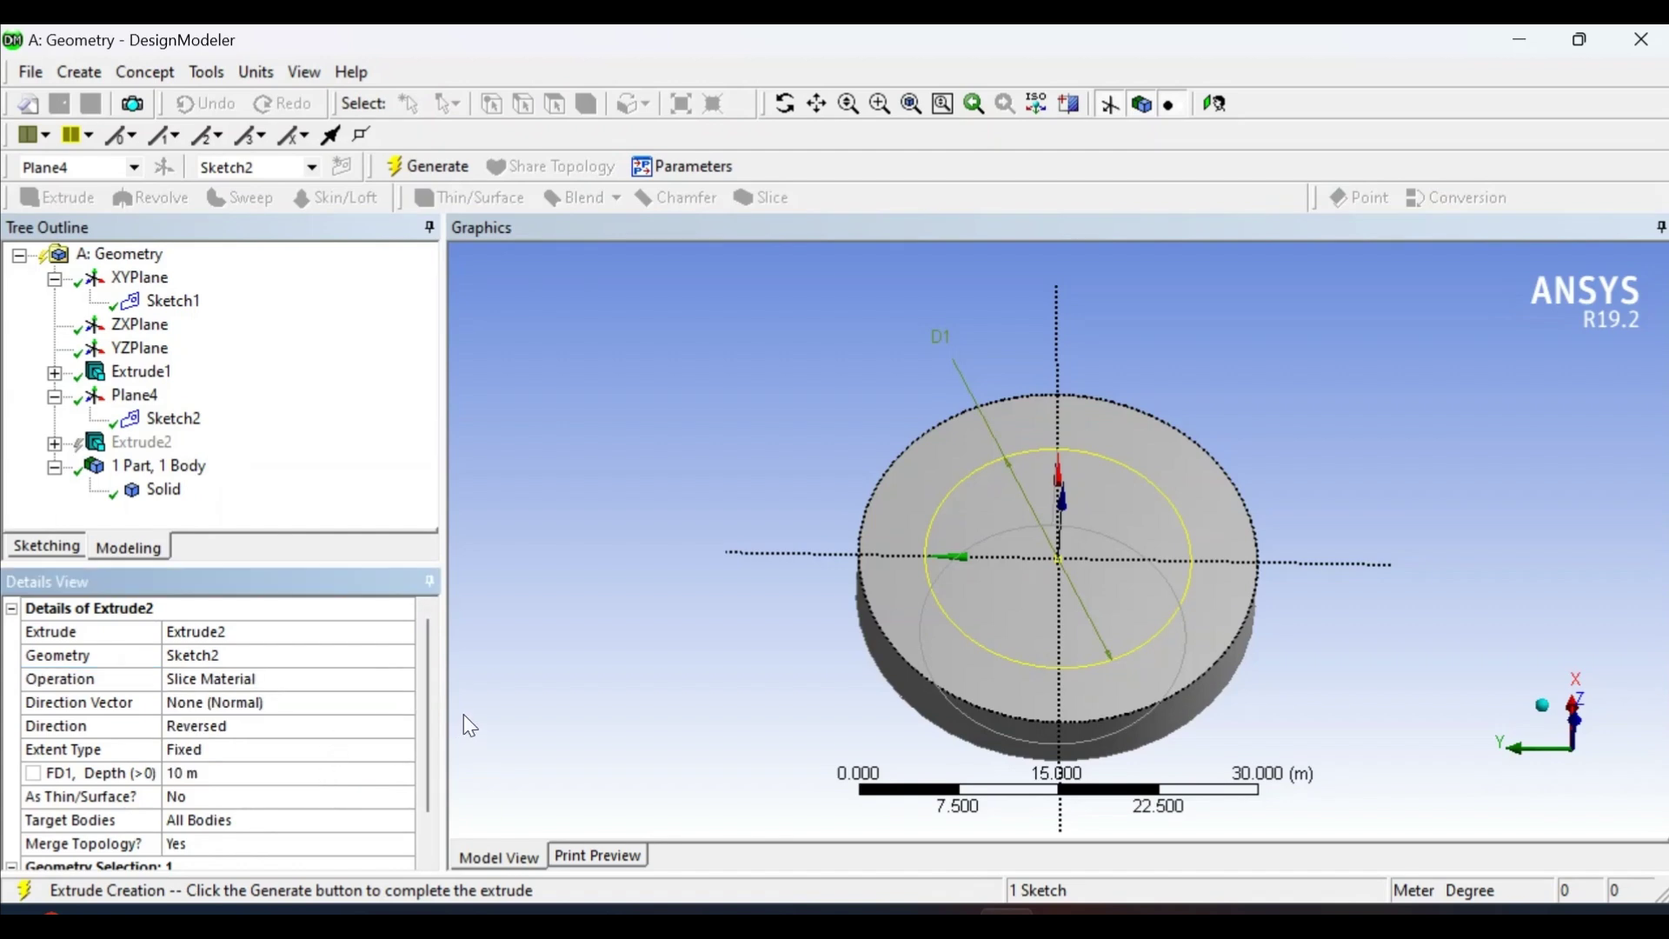
pyautogui.click(441, 175)
# - Inspect the sliced disc by selecting the outer ring body and its upper face
pyautogui.moveTo(950, 562)
pyautogui.mouseDown(button='middle')
pyautogui.moveTo(949, 471)
pyautogui.moveTo(952, 557)
pyautogui.mouseUp(button='middle')
pyautogui.click(158, 491)
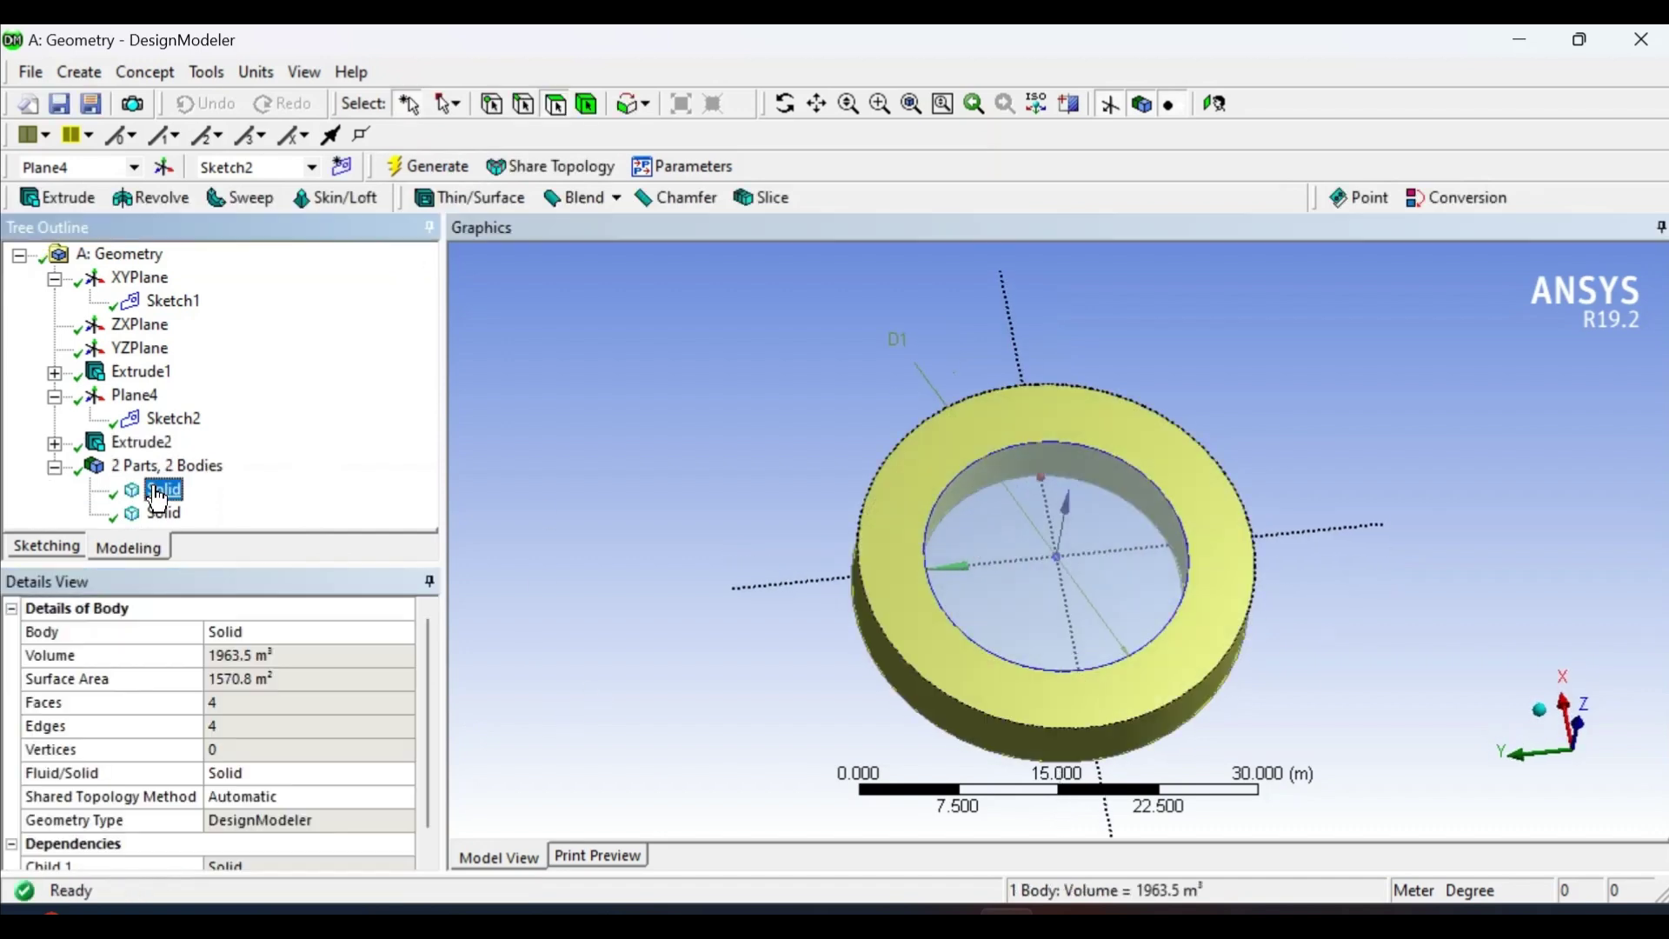
pyautogui.moveTo(764, 620); pyautogui.dragTo(855, 452, button='middle')
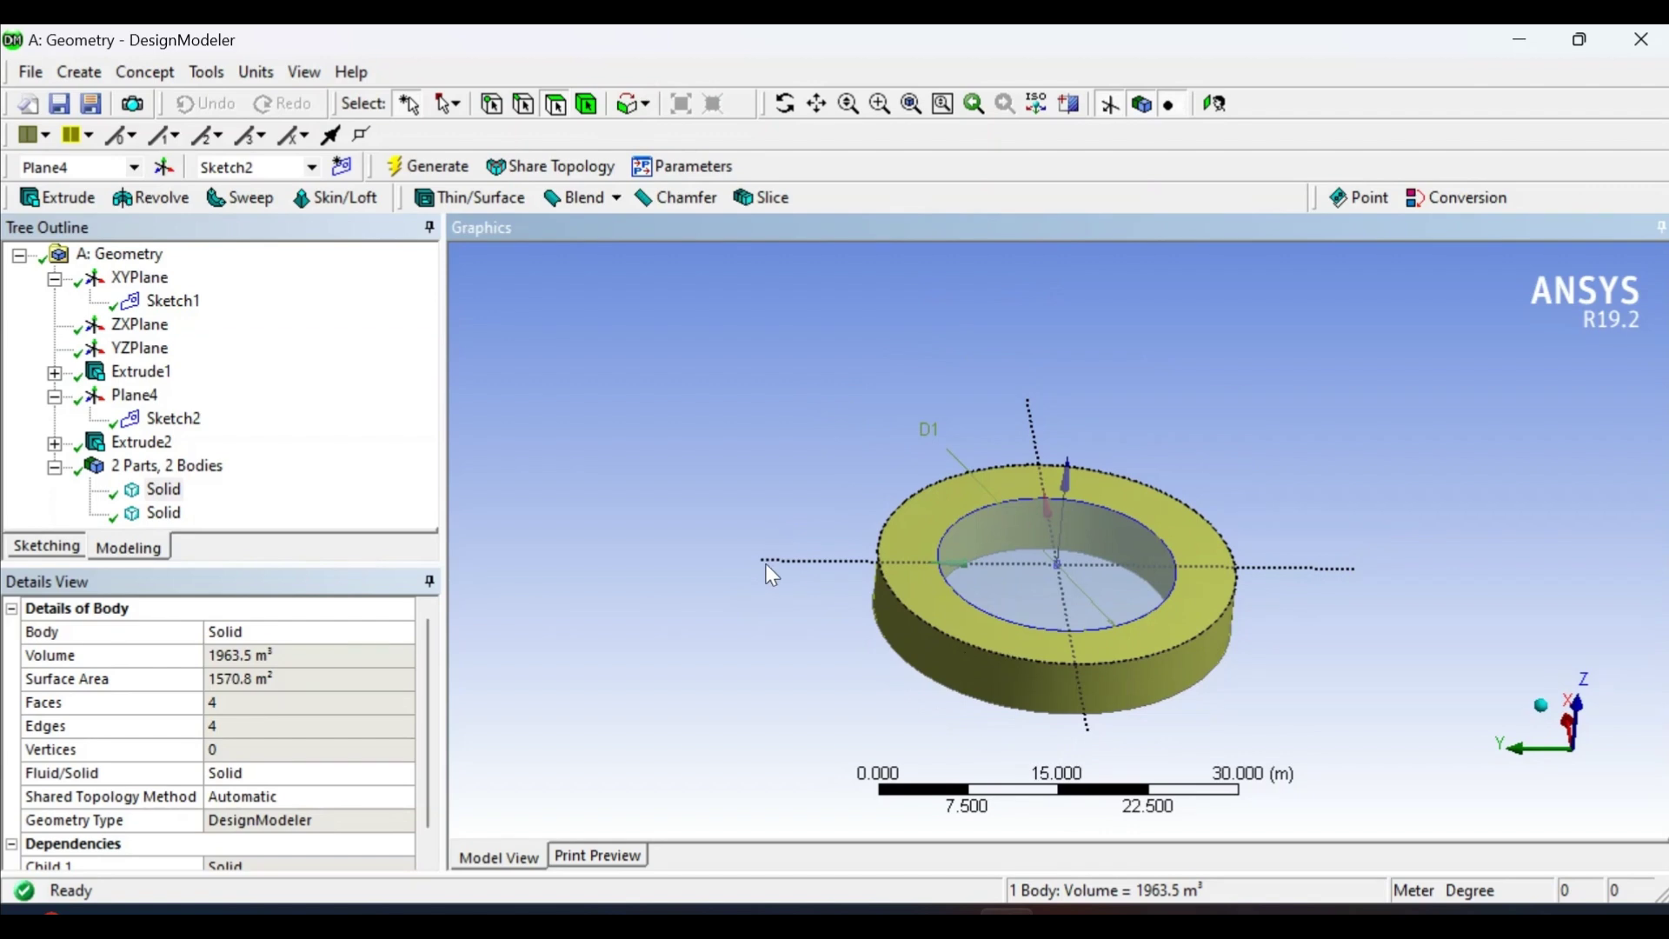
pyautogui.click(941, 591)
pyautogui.click(999, 574)
pyautogui.click(960, 611)
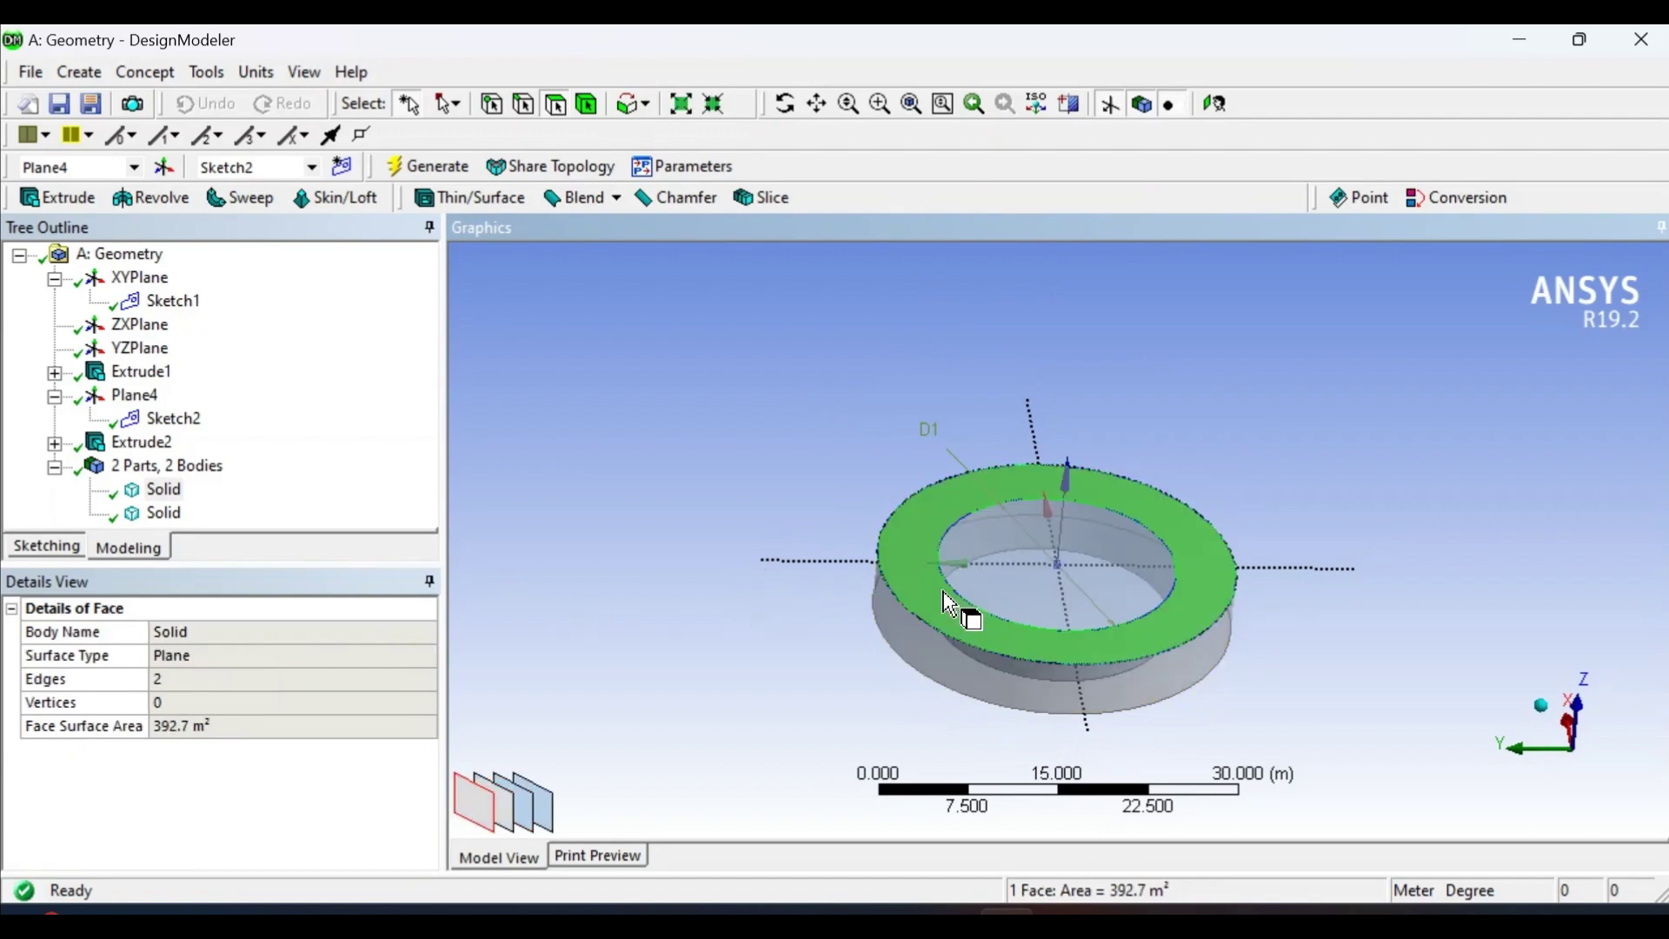
pyautogui.click(752, 576)
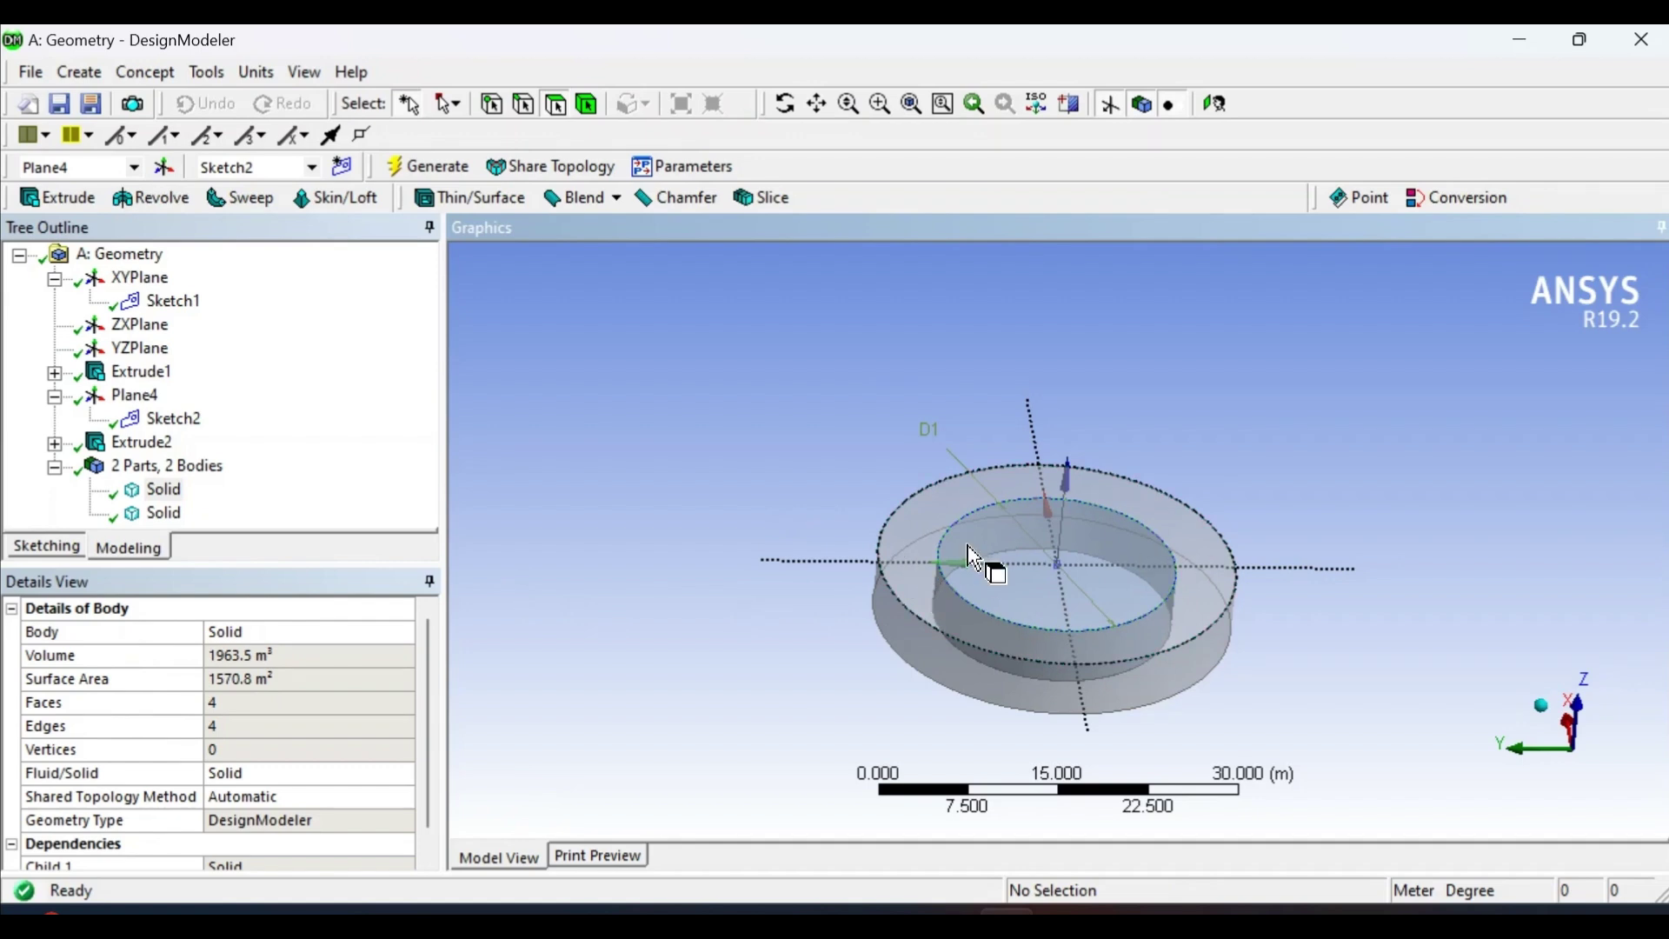
pyautogui.click(923, 584)
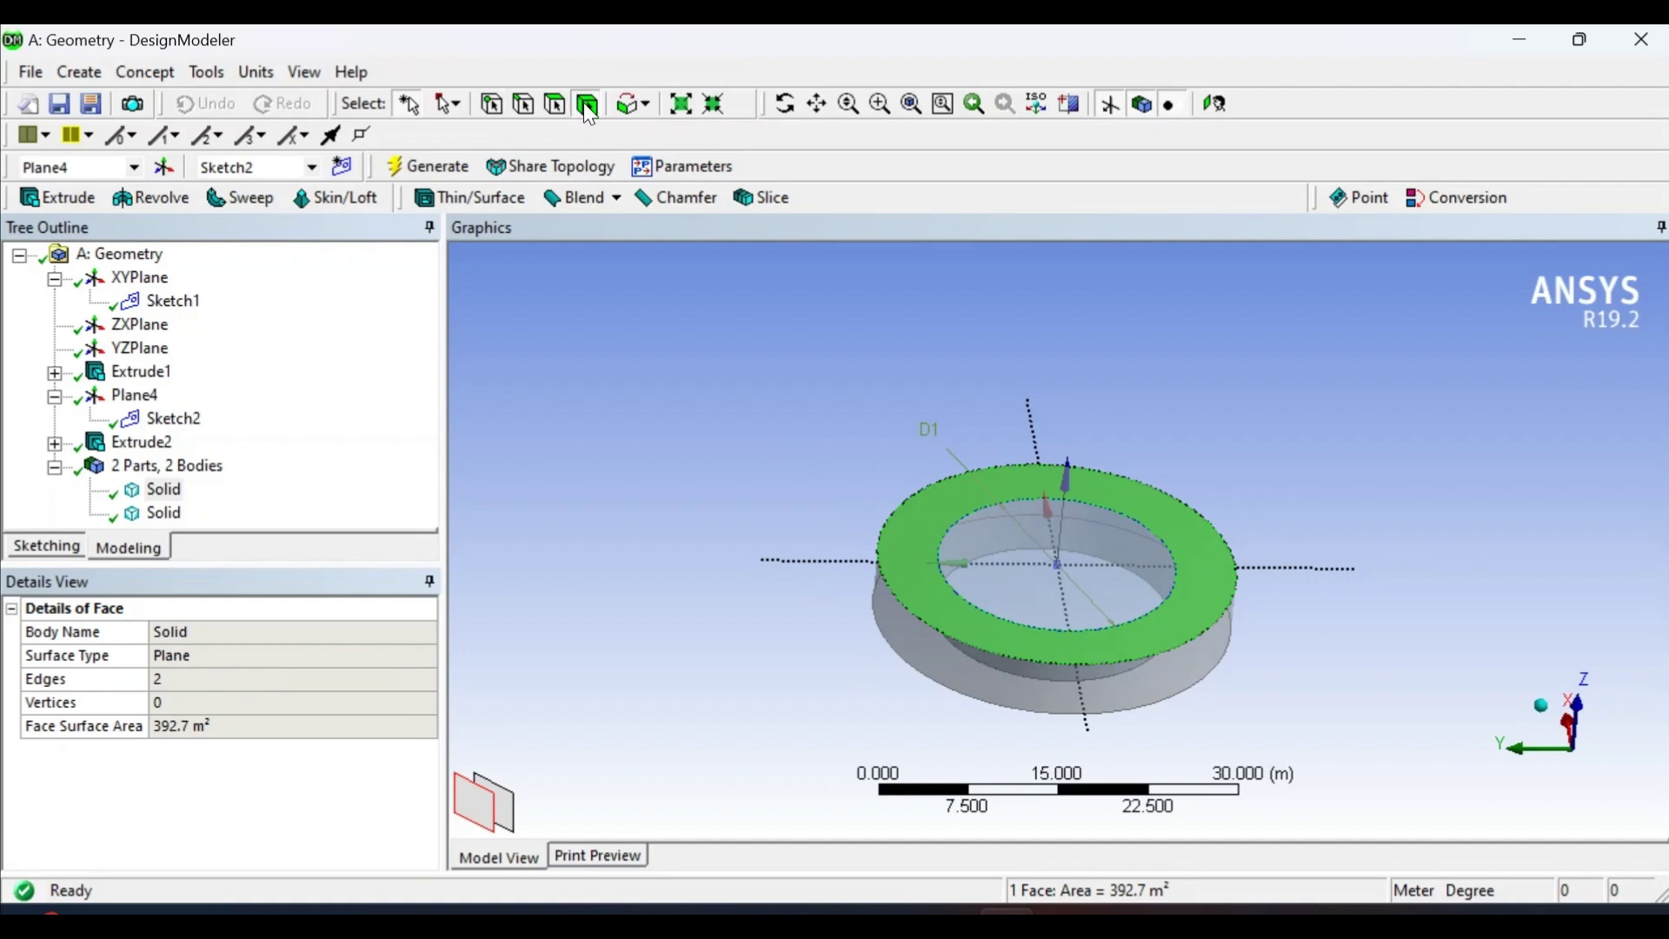
# - Switch the selection filter to bodies and select the outer ring and inner cylinder in turn to examine each body's details
pyautogui.click(588, 104)
pyautogui.click(905, 644)
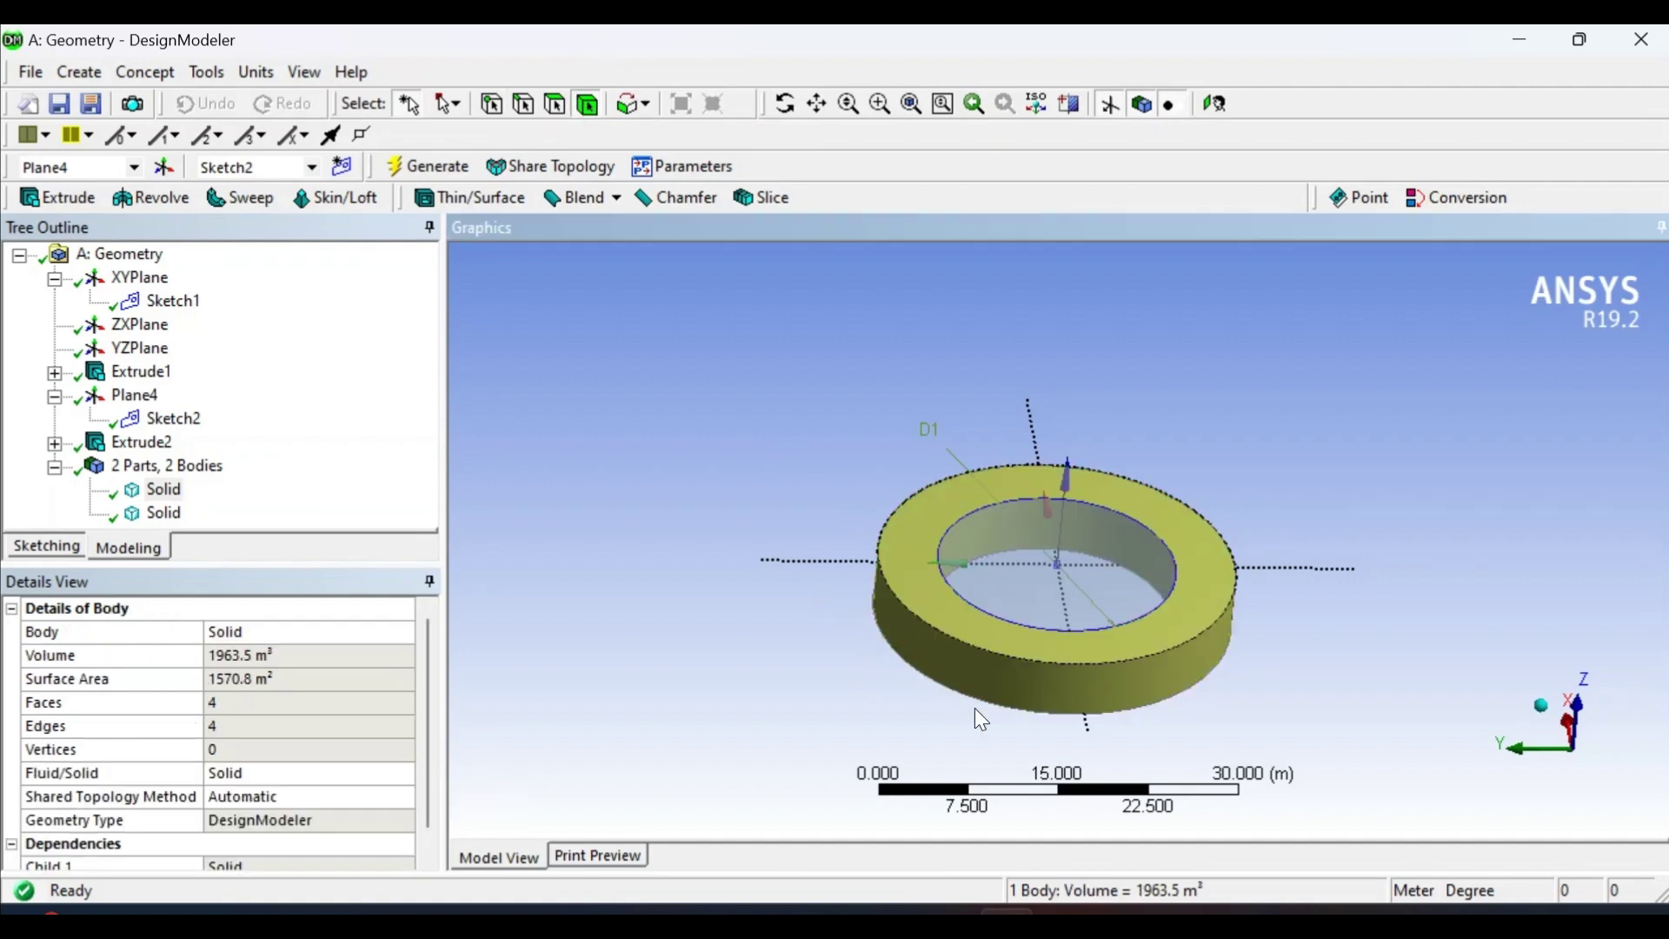
pyautogui.click(1111, 589)
pyautogui.click(174, 489)
pyautogui.click(165, 512)
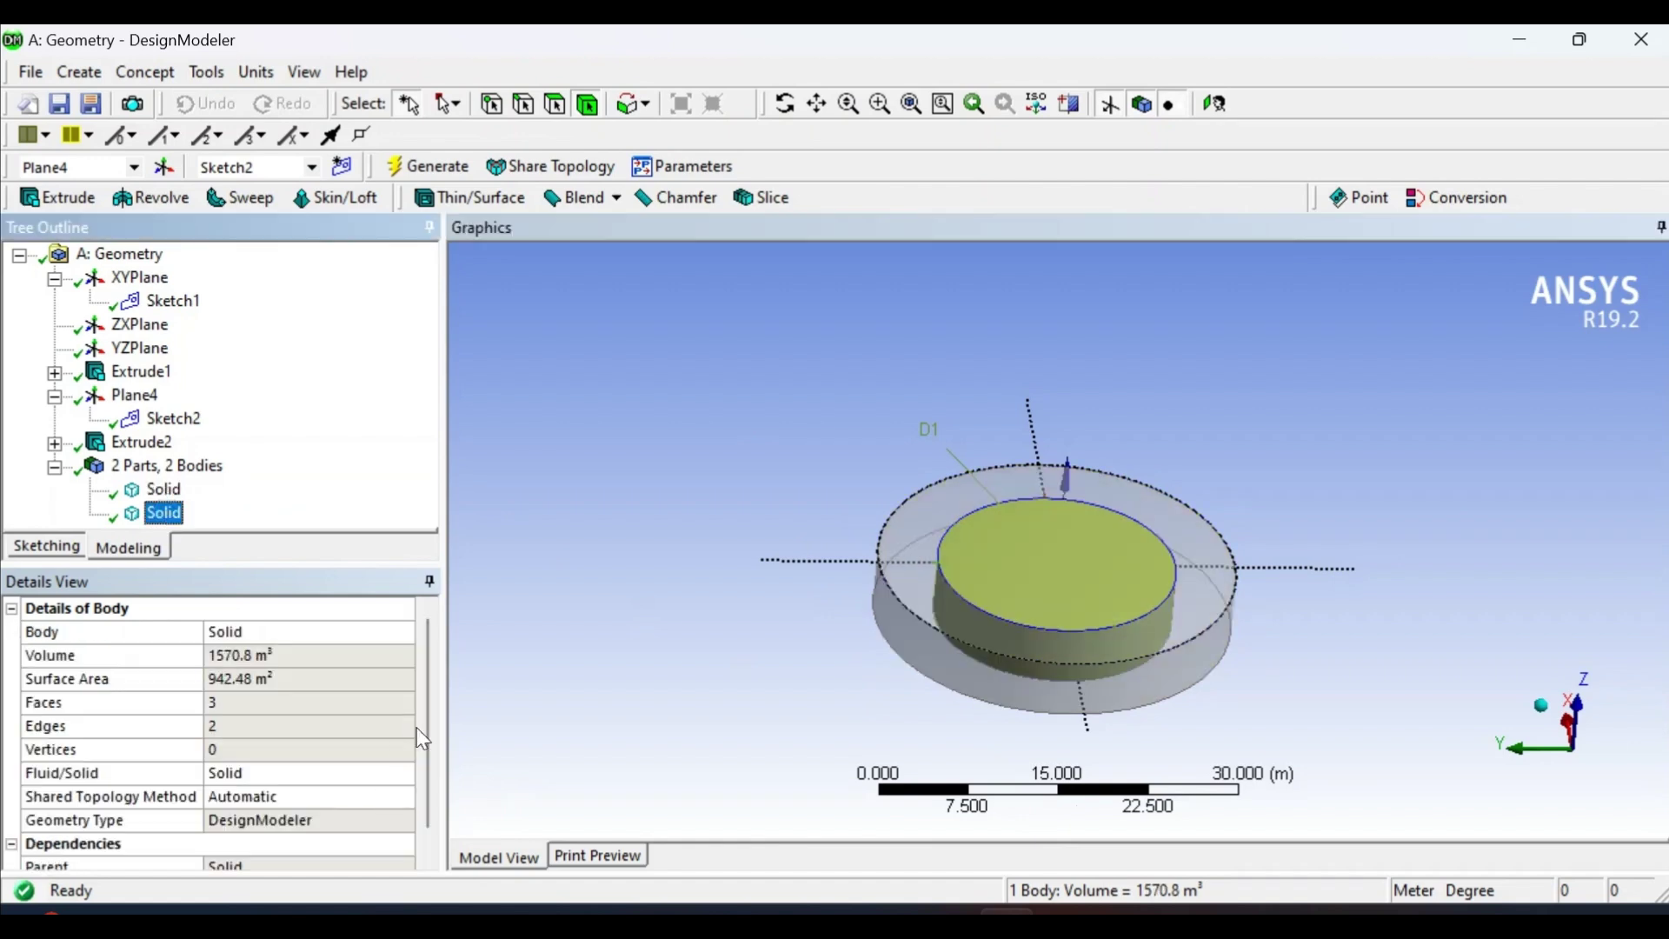
pyautogui.moveTo(429, 771); pyautogui.dragTo(432, 829)
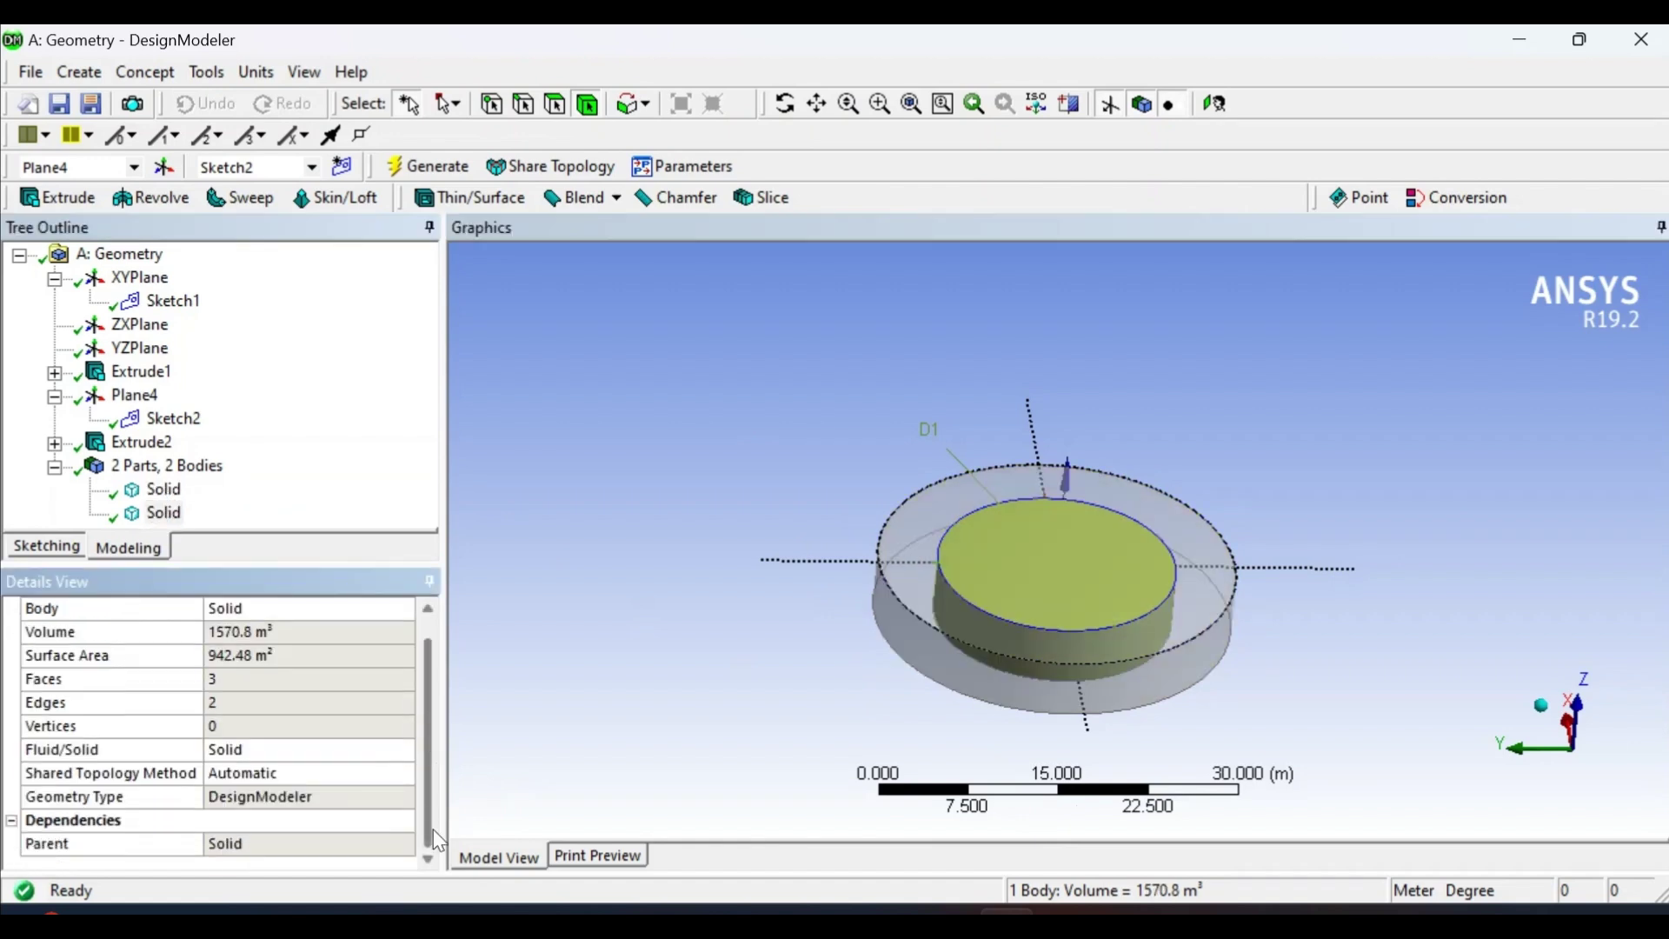
# - Reopen the second extrusion, review its operation options and remaining settings, and regenerate it with Slice Material
pyautogui.rightClick(178, 456)
pyautogui.click(298, 455)
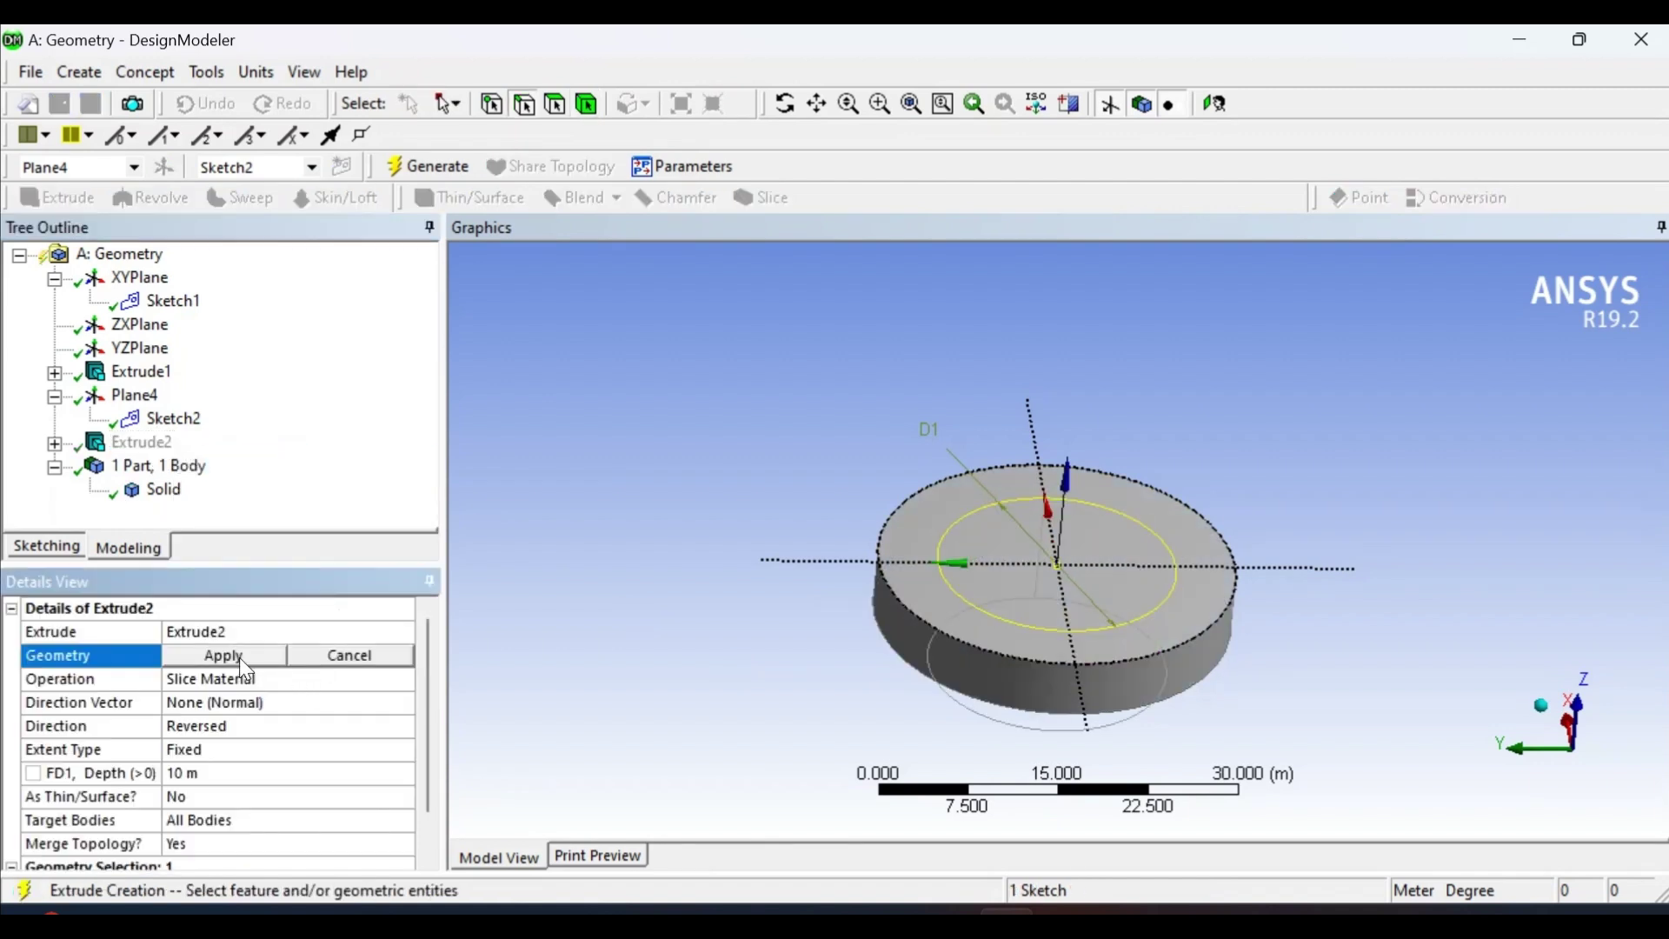
pyautogui.click(243, 657)
pyautogui.click(231, 677)
pyautogui.click(405, 679)
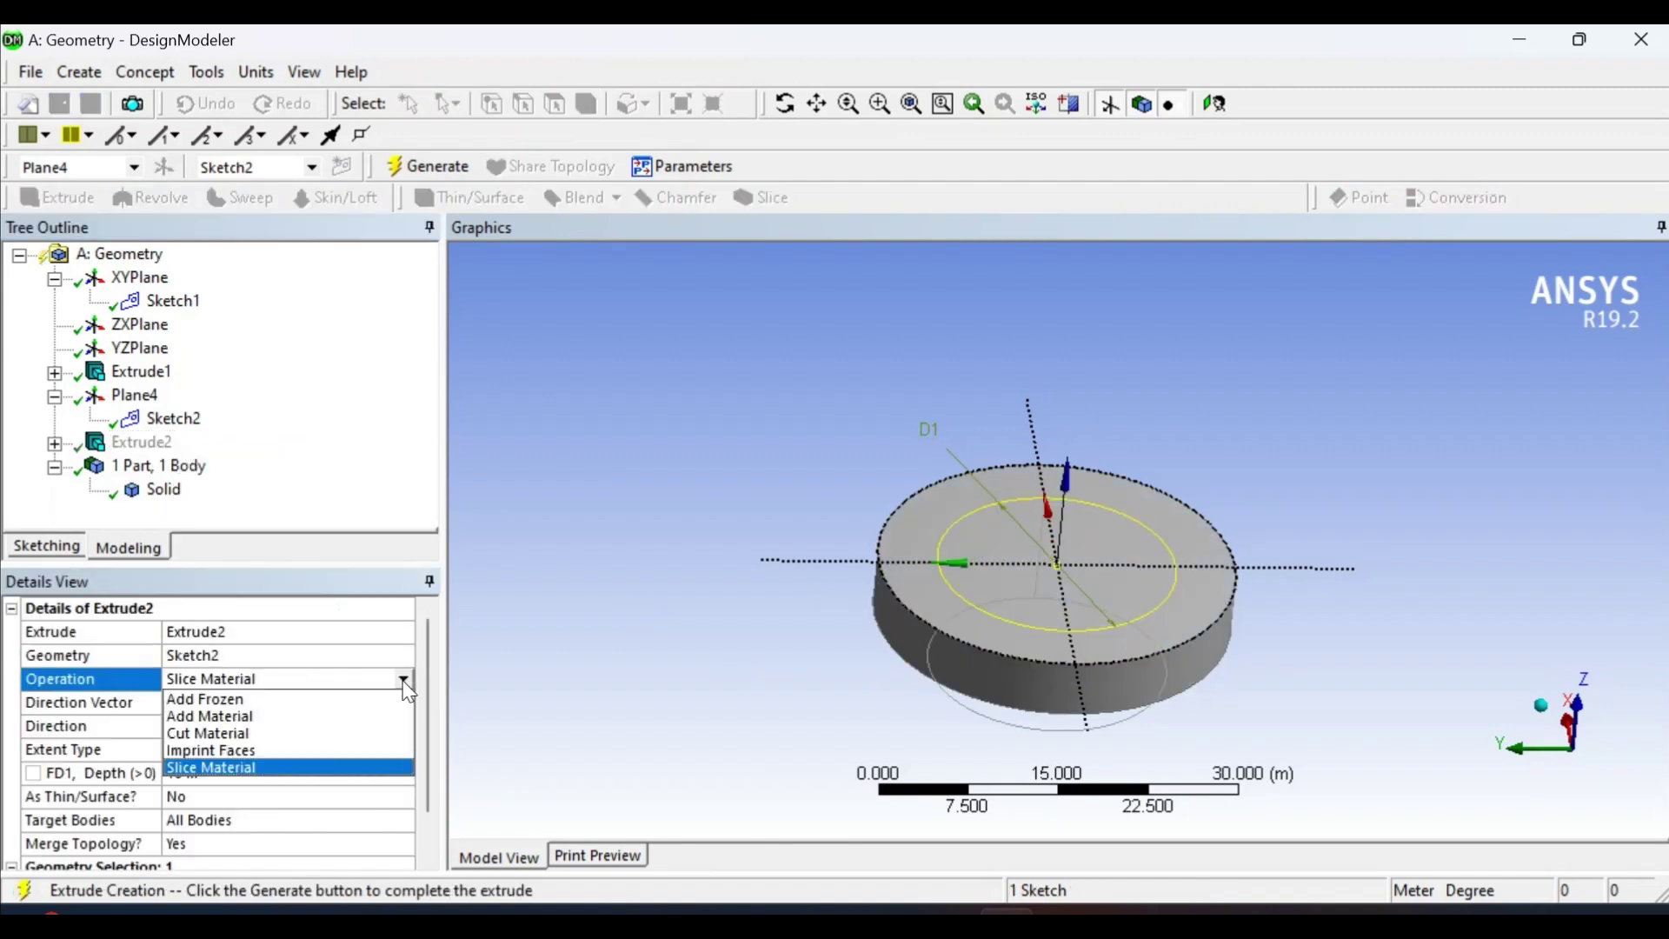
pyautogui.click(352, 768)
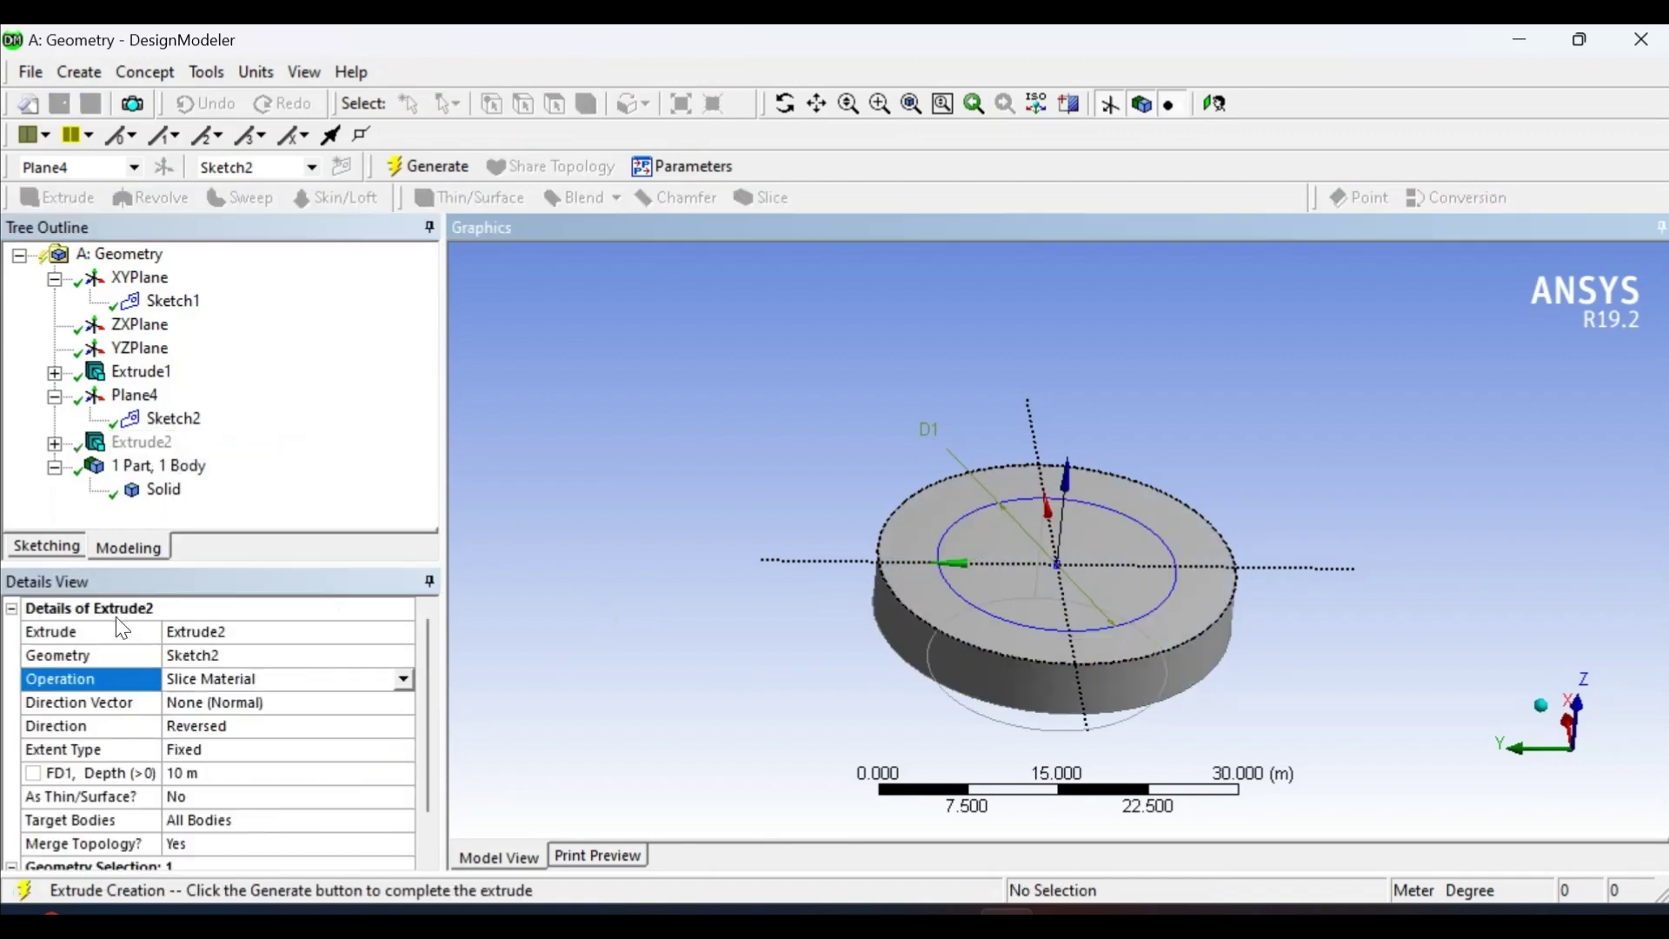
pyautogui.moveTo(431, 755)
pyautogui.mouseDown()
pyautogui.moveTo(434, 857)
pyautogui.moveTo(460, 713)
pyautogui.moveTo(475, 813)
pyautogui.moveTo(477, 788)
pyautogui.mouseUp()
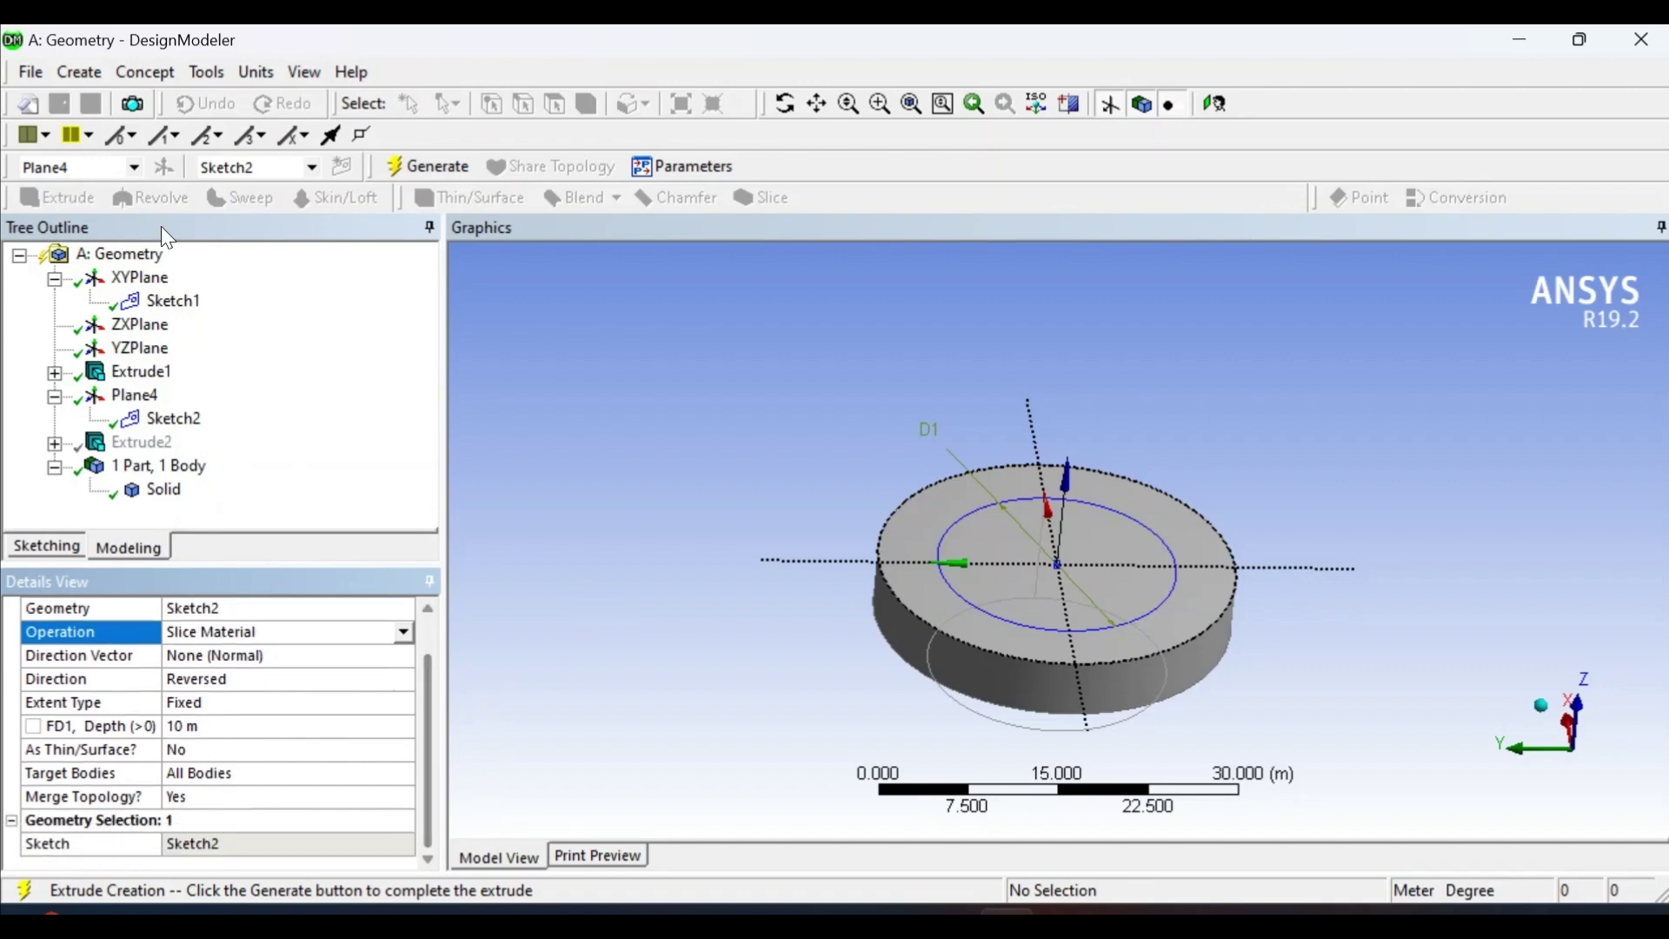
pyautogui.click(419, 169)
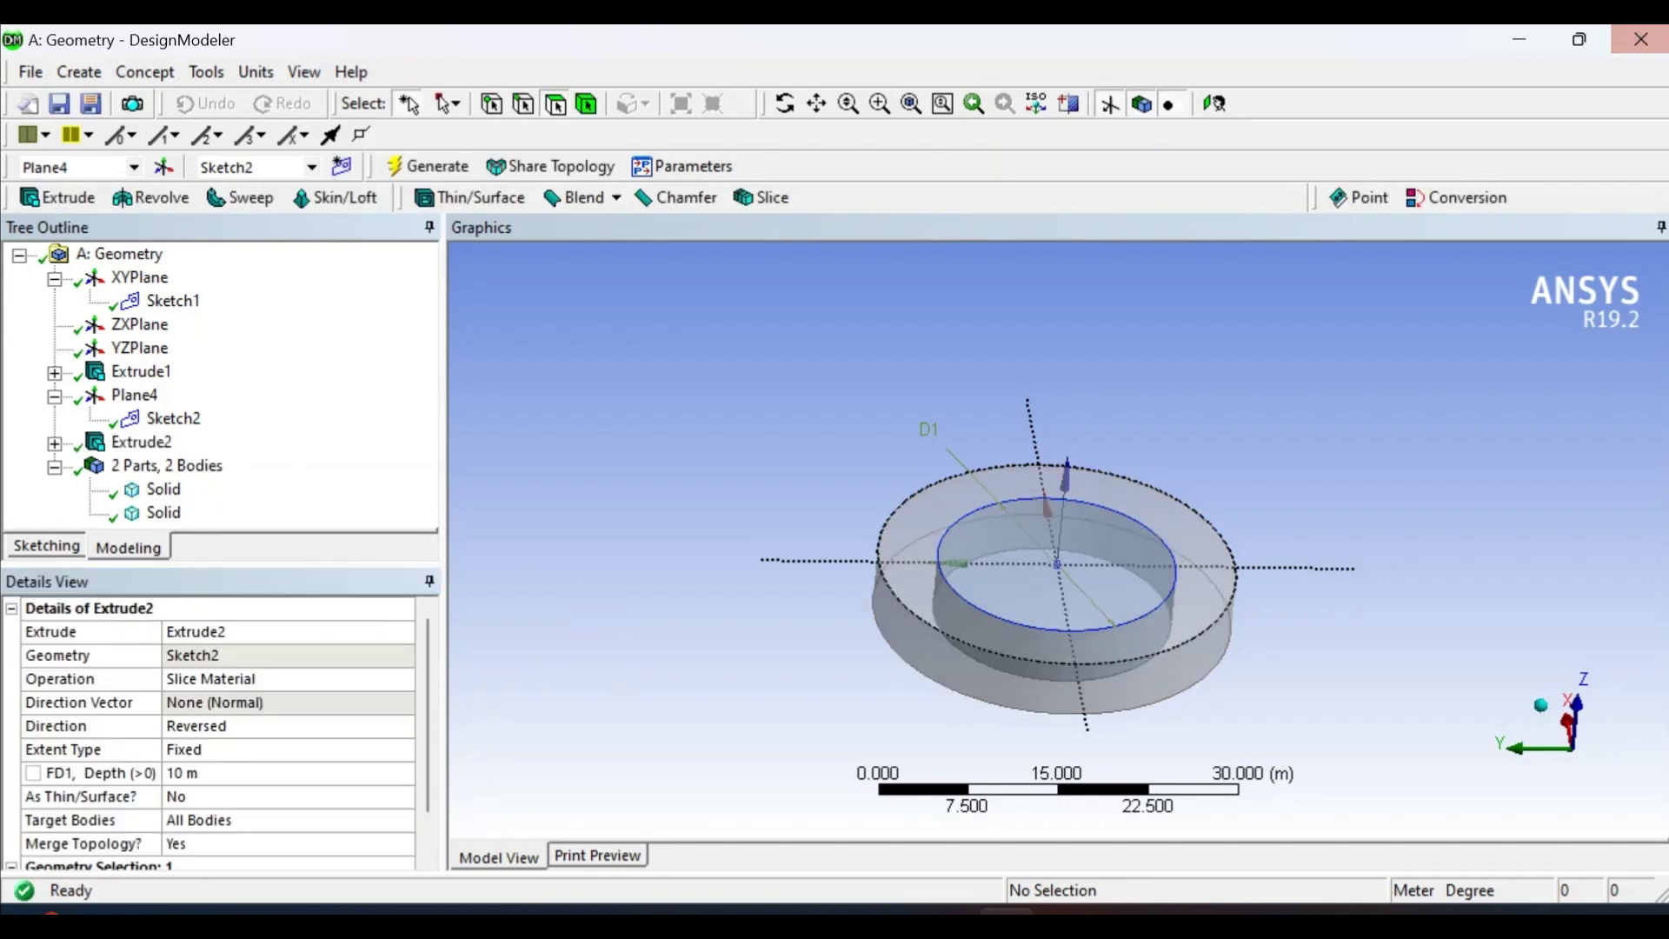